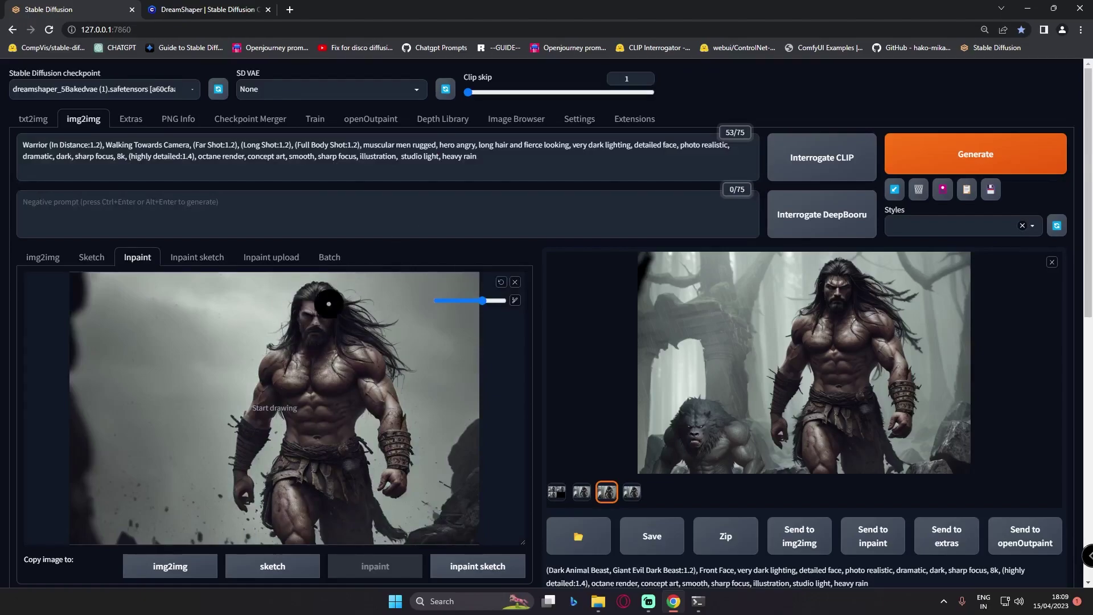
Step: Switch the Inpaint area option to 'Whole picture'
scroll(312, 319, "down", 1)
scroll(335, 237, "up", 1)
scroll(324, 288, "down", 7)
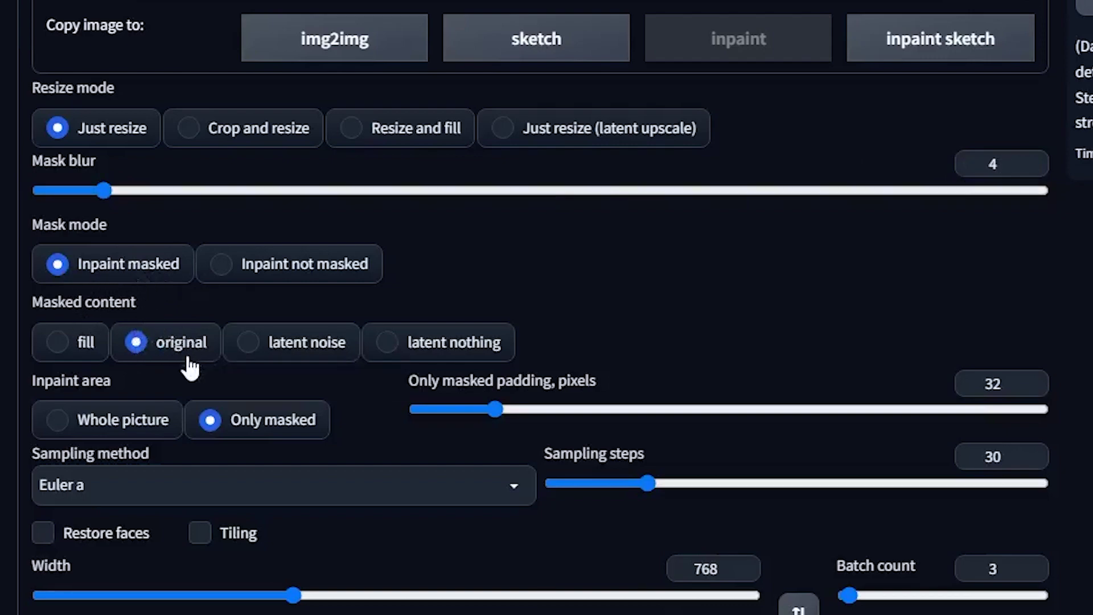
left_click(58, 419)
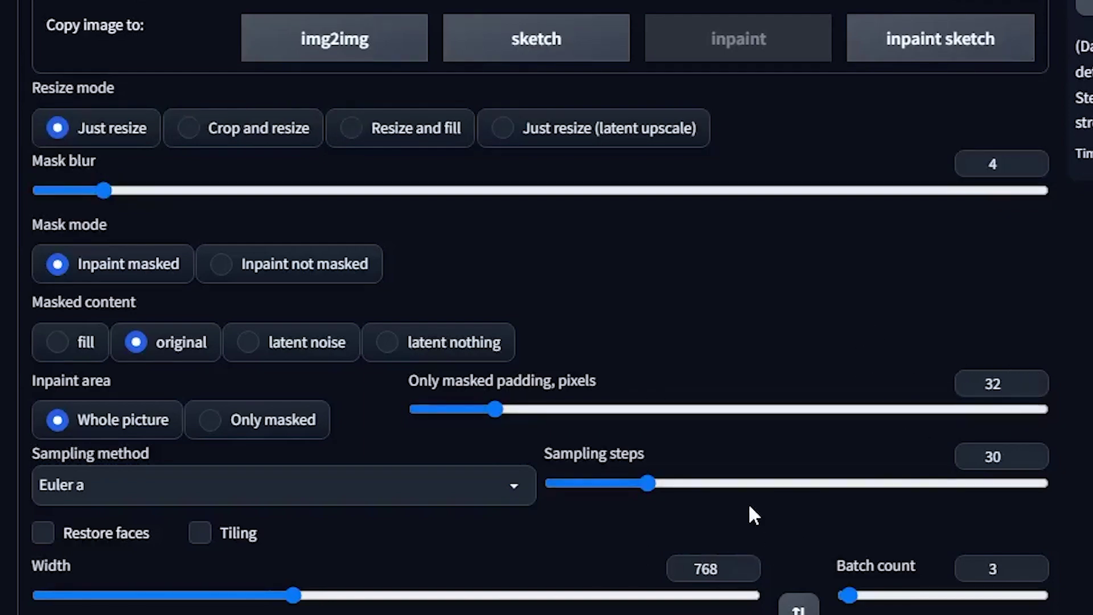
scroll(749, 514, "down", 2)
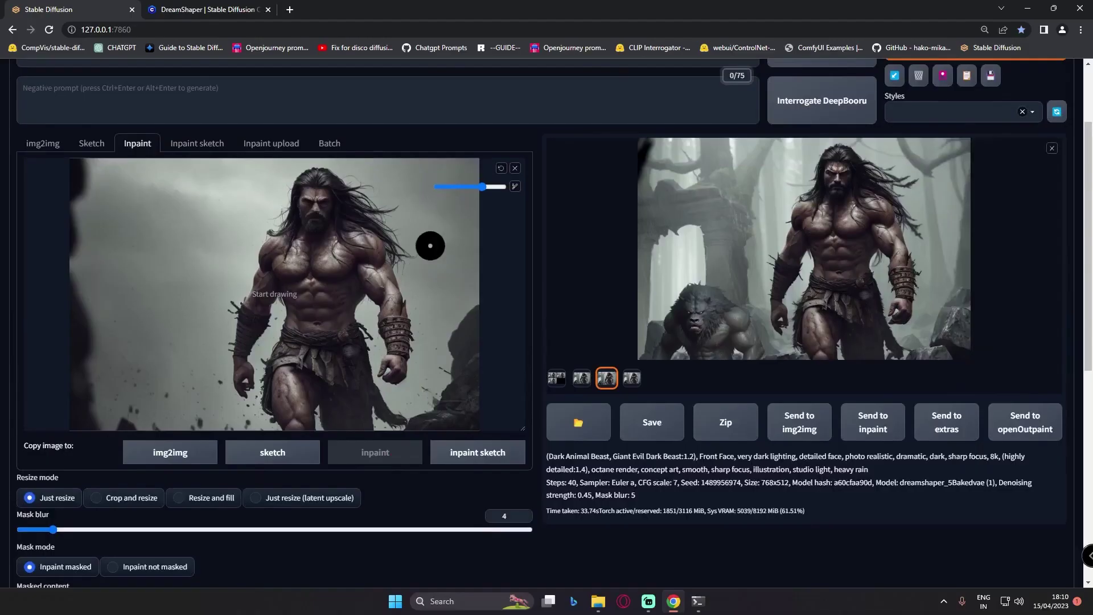
scroll(430, 268, "up", 1)
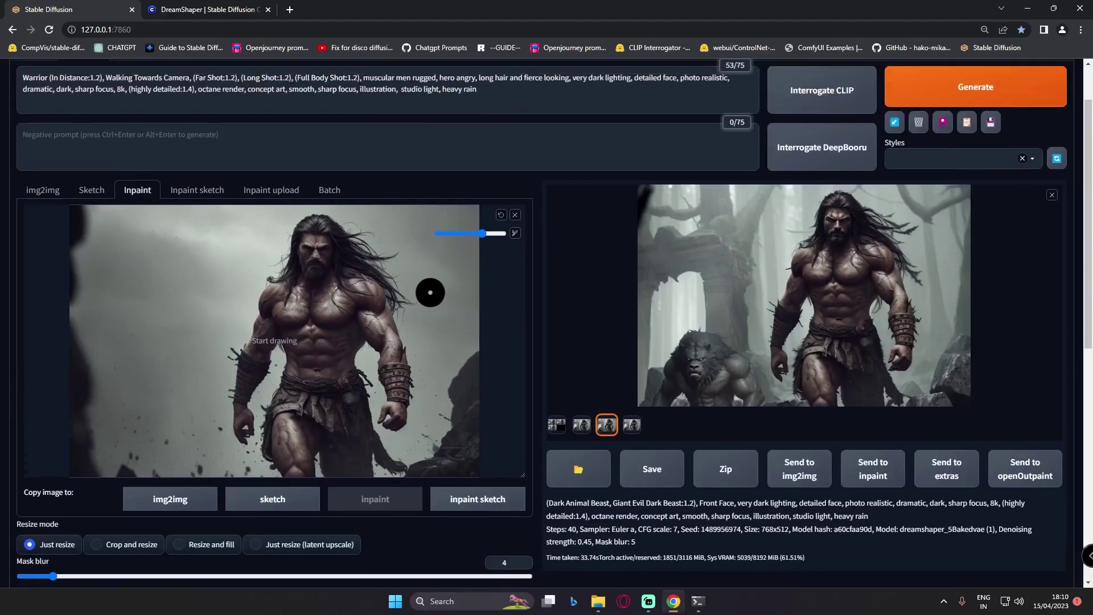
scroll(350, 256, "up", 3)
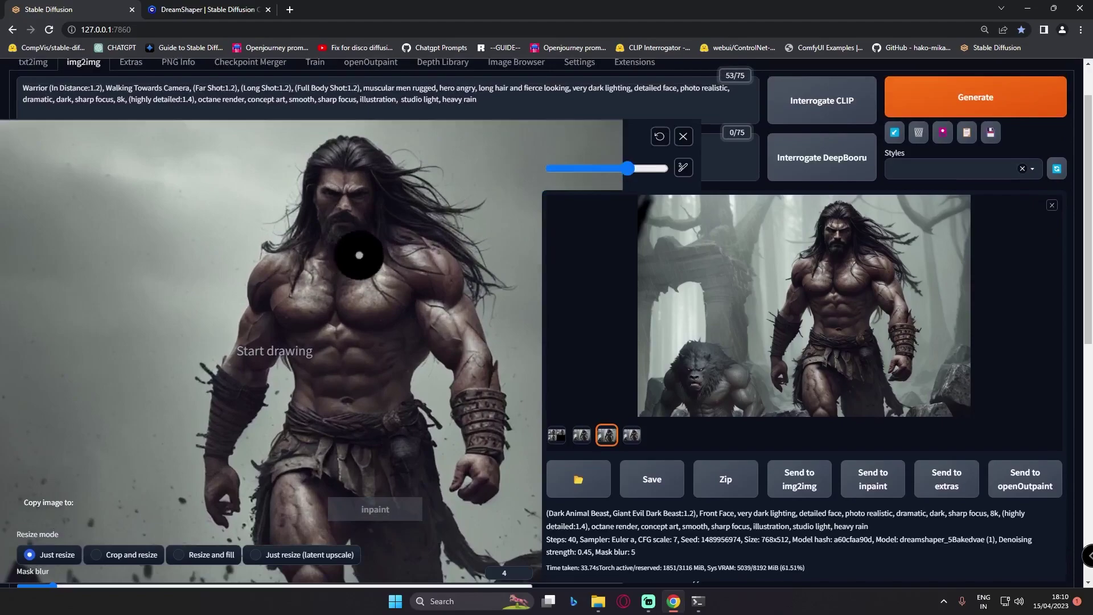
Step: Mask the warrior's face and run a 50-step whole-picture inpaint at denoising 0.7
left_click_drag(342, 188, 340, 171)
scroll(316, 290, "down", 6)
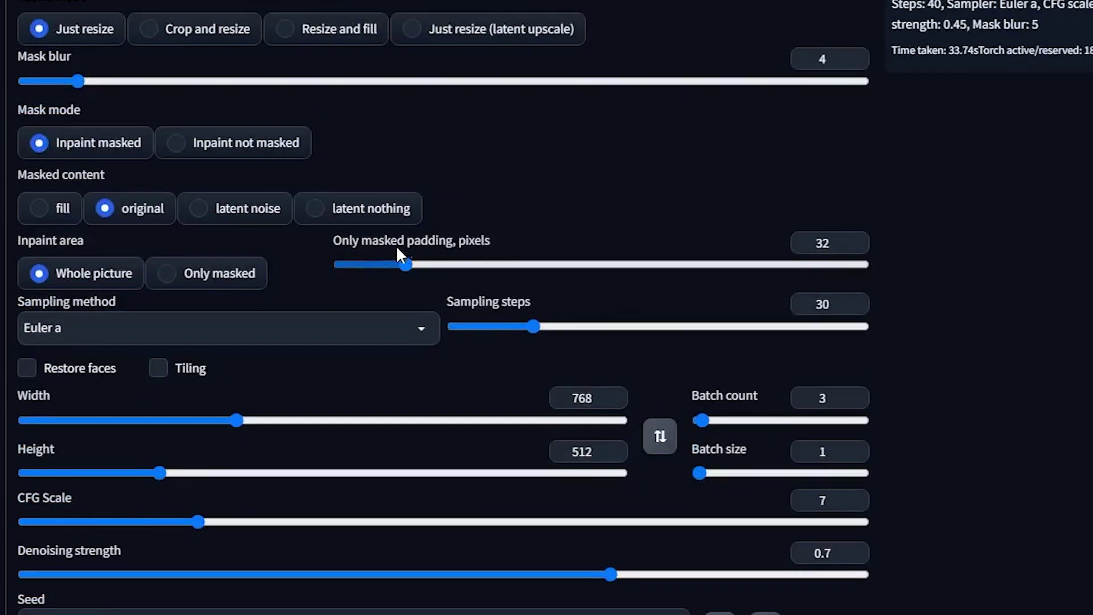
double_click(838, 242)
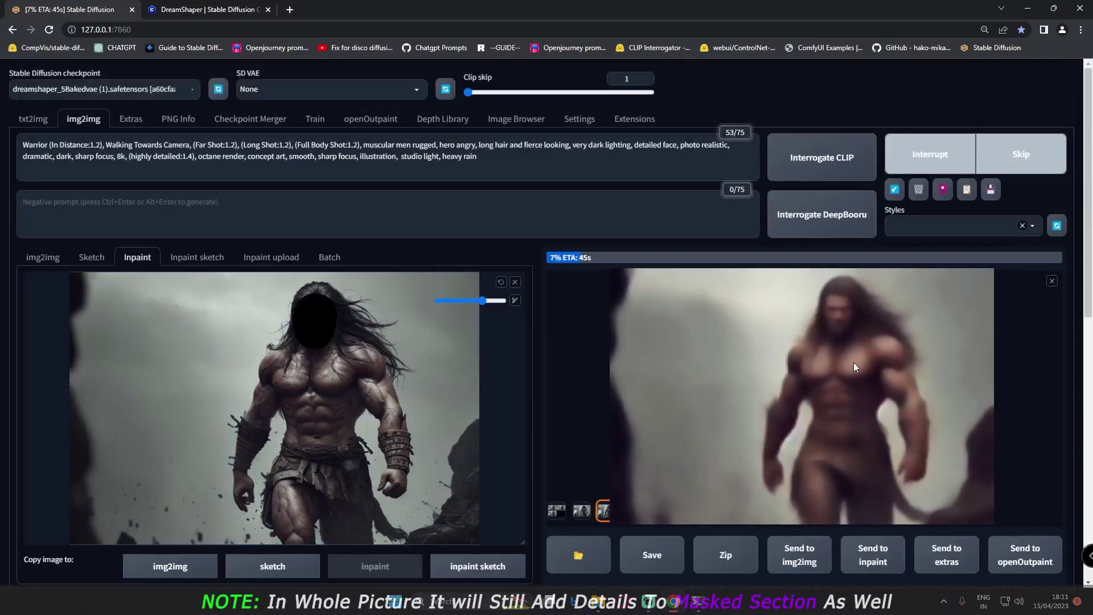
scroll(853, 363, "down", 1)
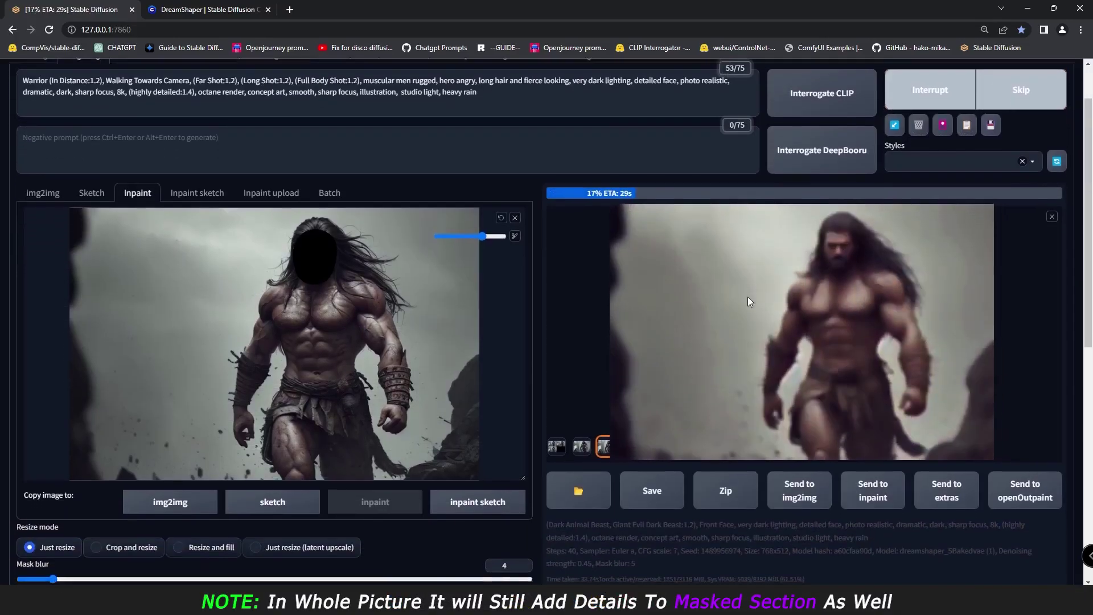
scroll(747, 296, "down", 1)
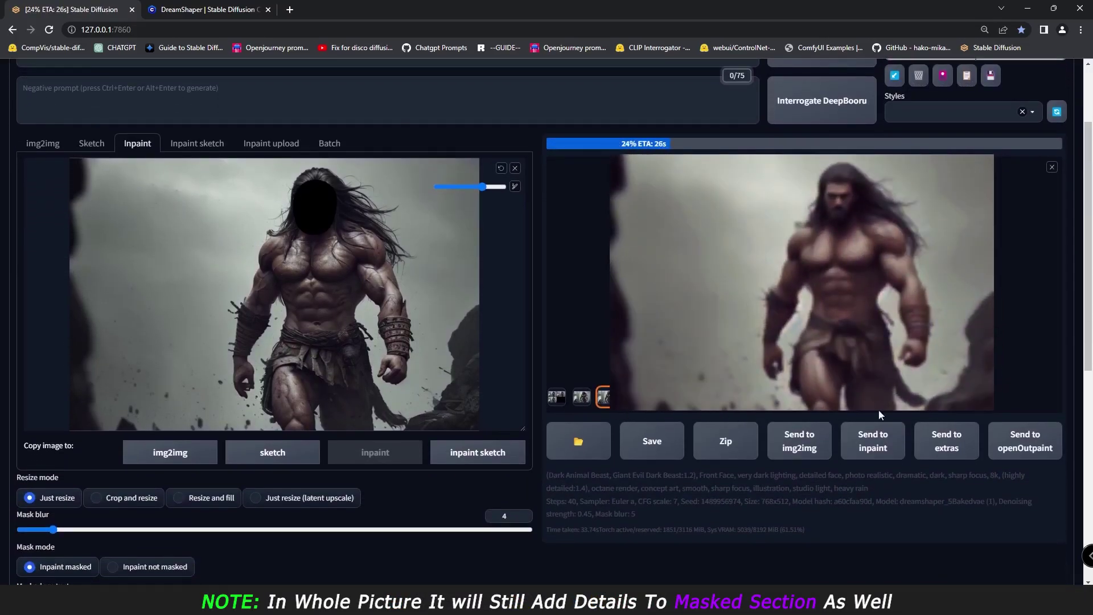
scroll(333, 419, "down", 4)
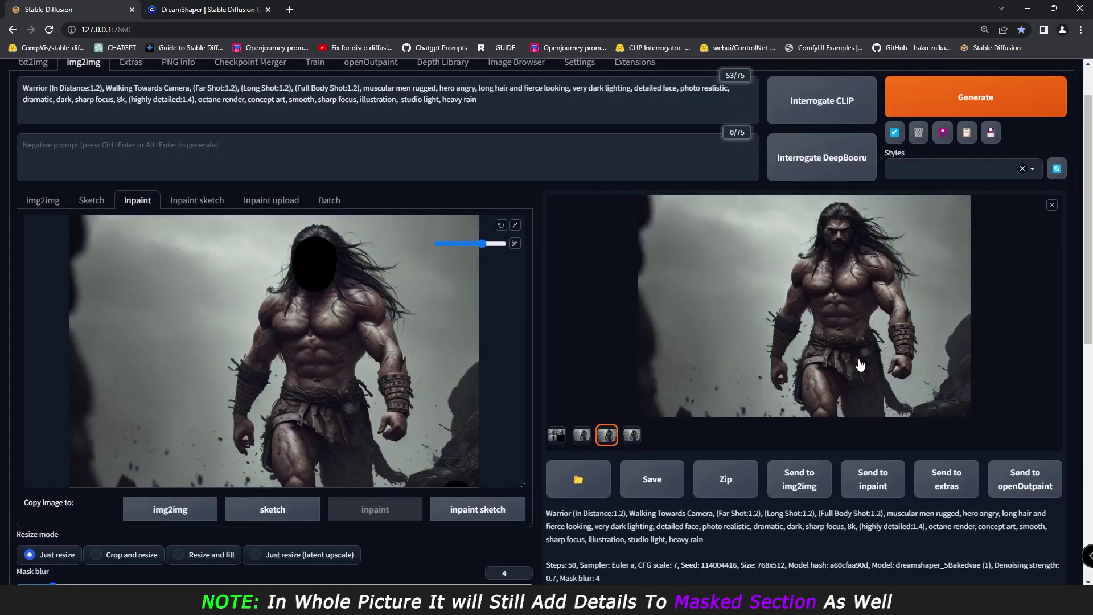
Step: Browse the generated results in the lightbox, then set Inpaint area to 'Only masked'
scroll(963, 362, "up", 1)
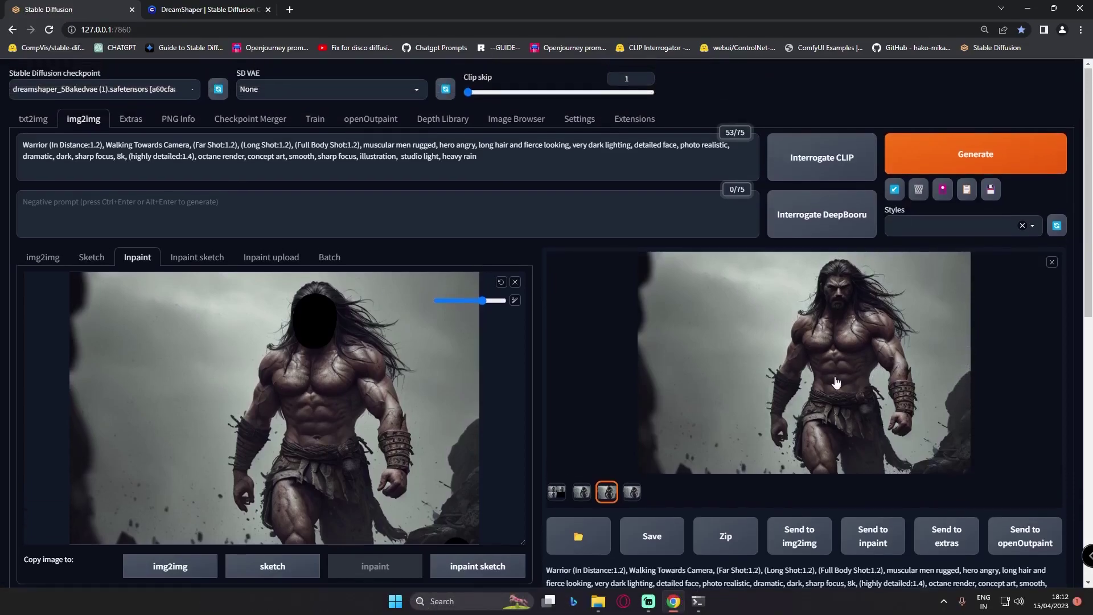
left_click(632, 493)
left_click(820, 335)
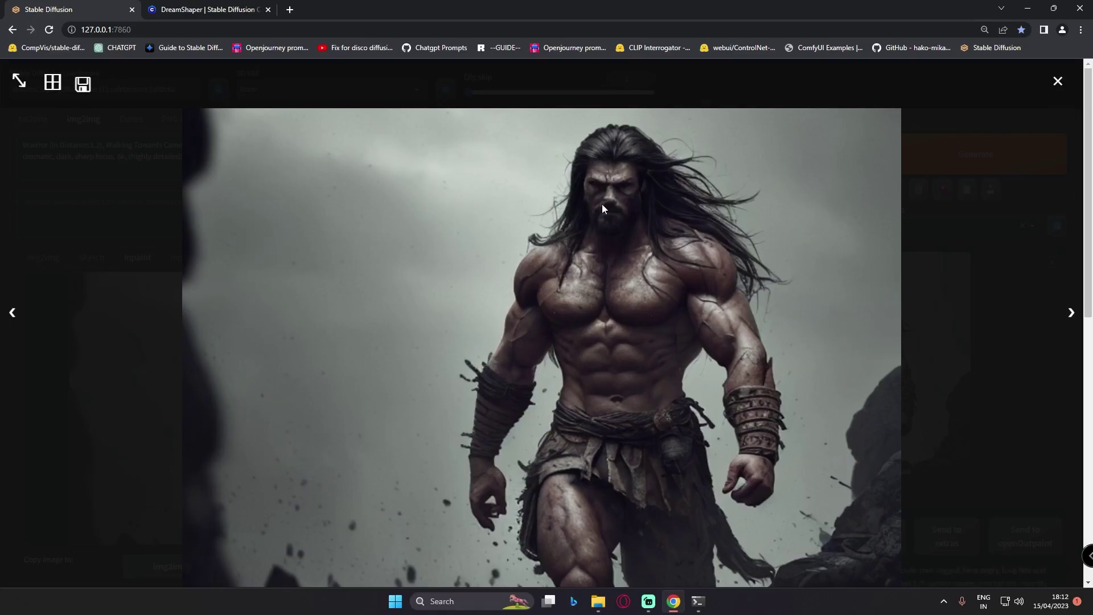
left_click(602, 208)
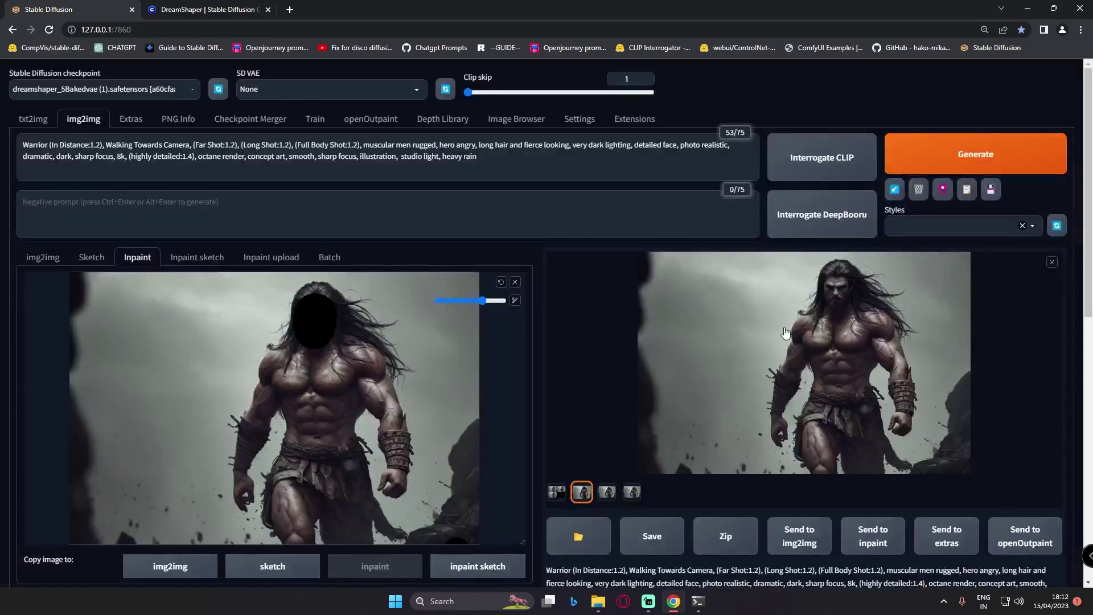
scroll(610, 435, "down", 6)
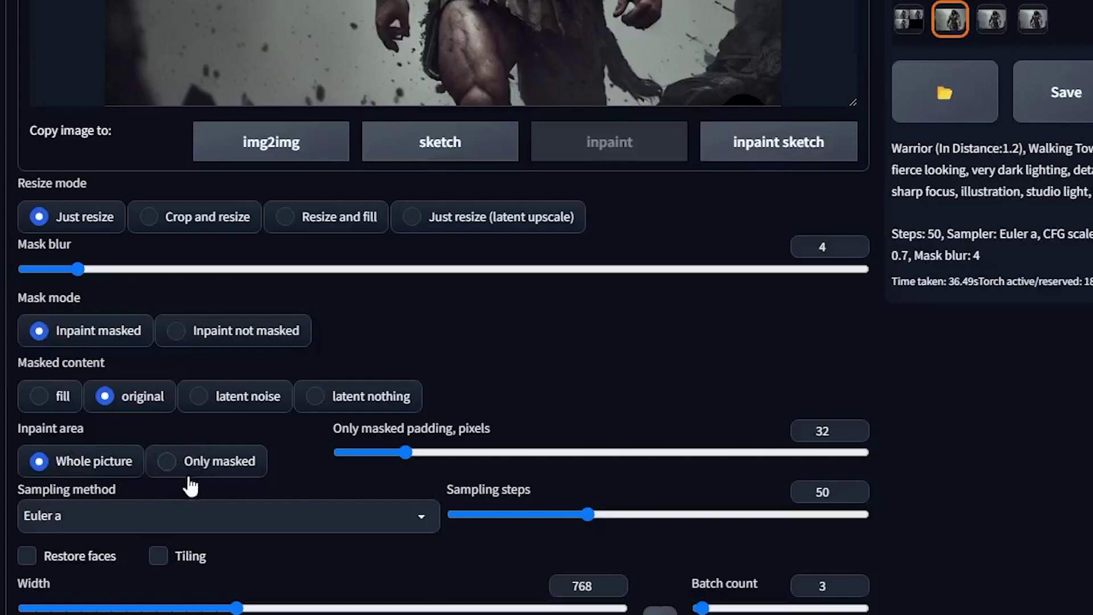
left_click(169, 464)
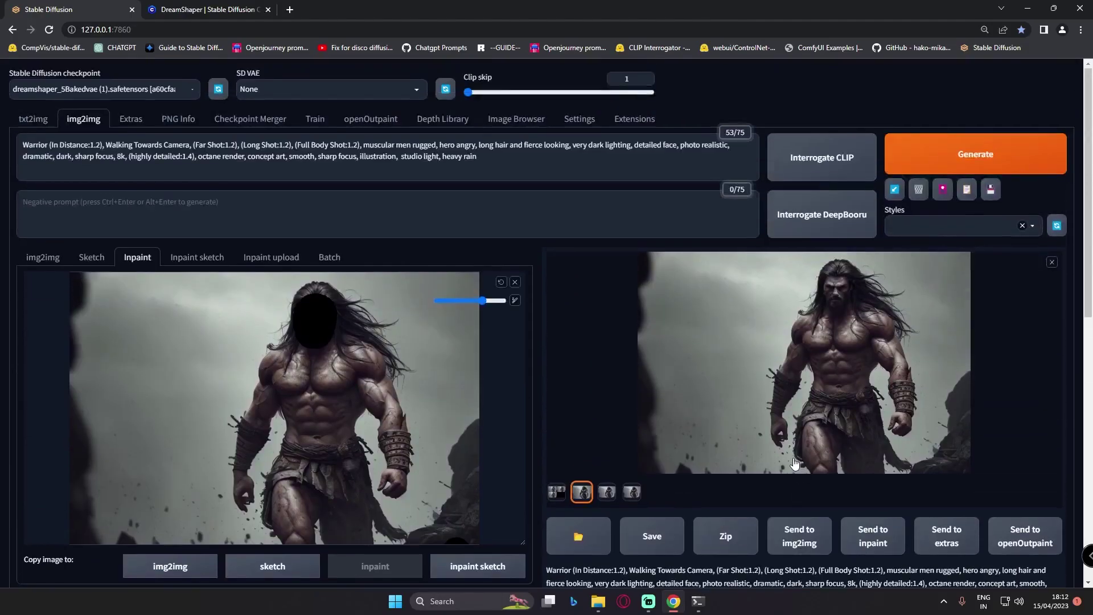
Step: Start a masked-only generation and extend the mask higher over the warrior's head
key("ctrl+Return")
scroll(785, 298, "down", 1)
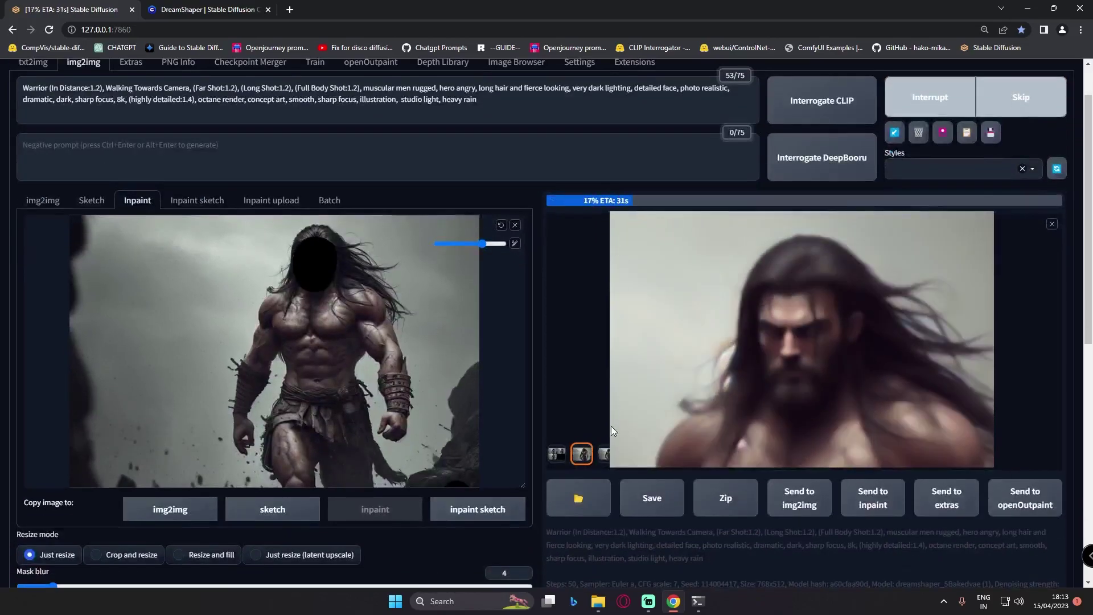
left_click(323, 240)
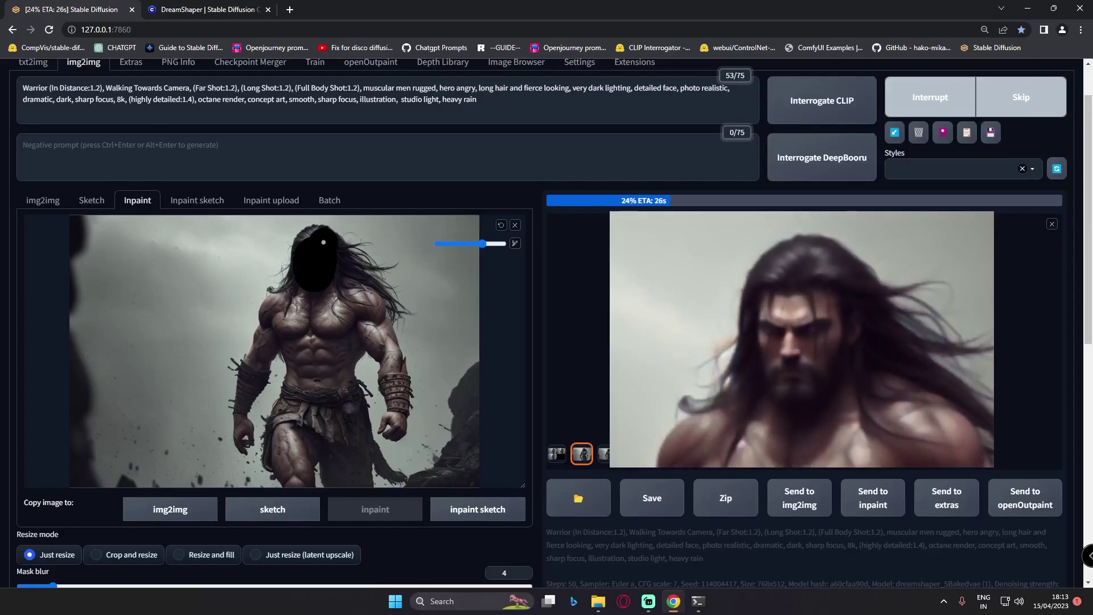
scroll(384, 484, "down", 4)
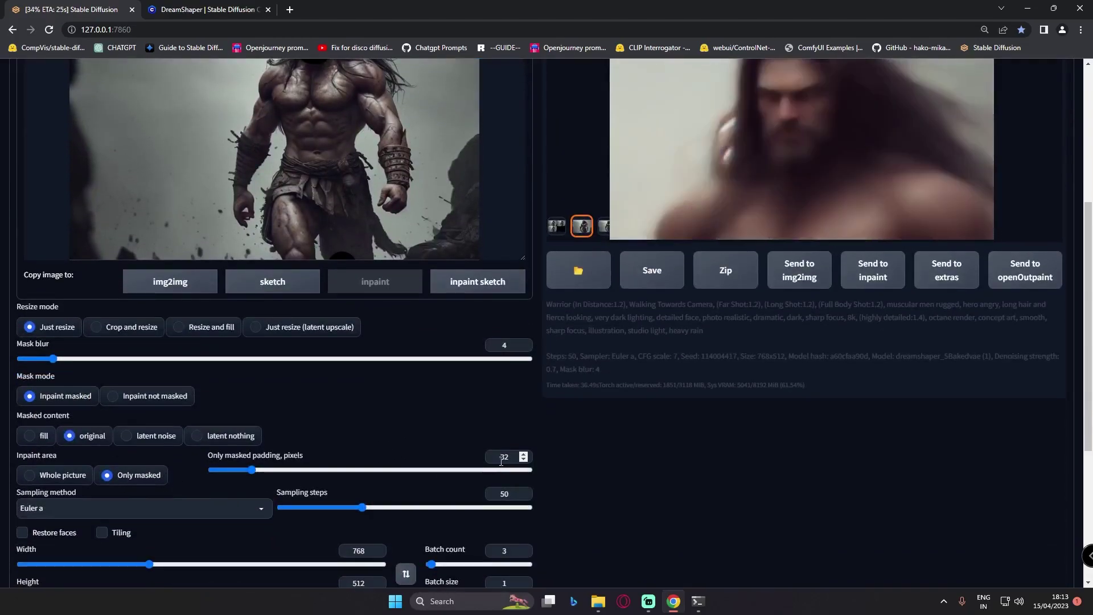
scroll(804, 447, "up", 2)
scroll(805, 446, "up", 2)
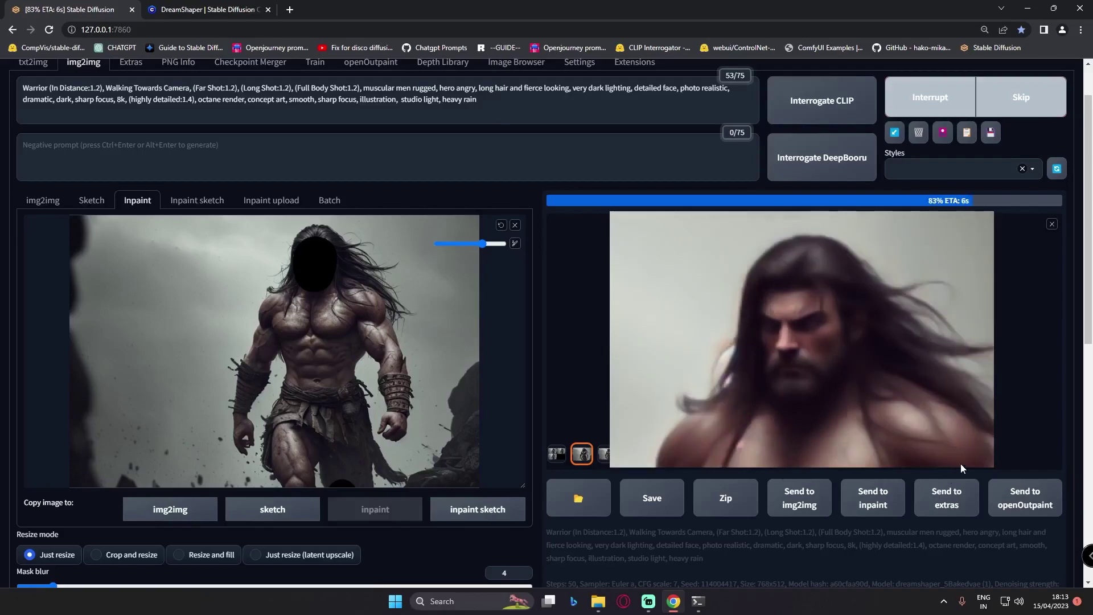
Step: Inspect the finished warrior result full-screen, then close the lightbox
left_click(730, 302)
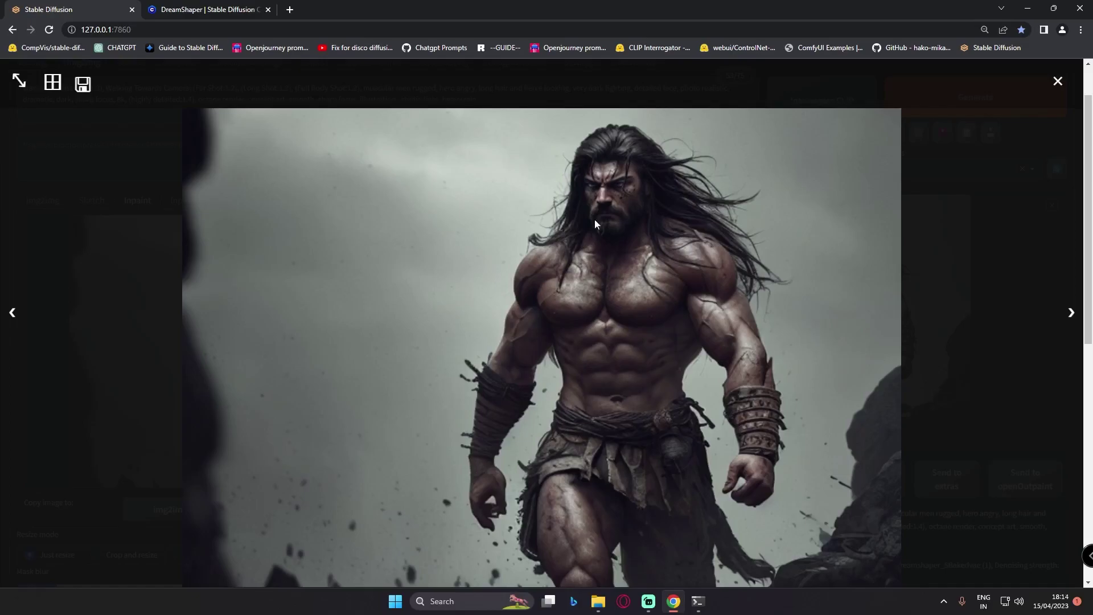
left_click(864, 281)
scroll(653, 229, "down", 2)
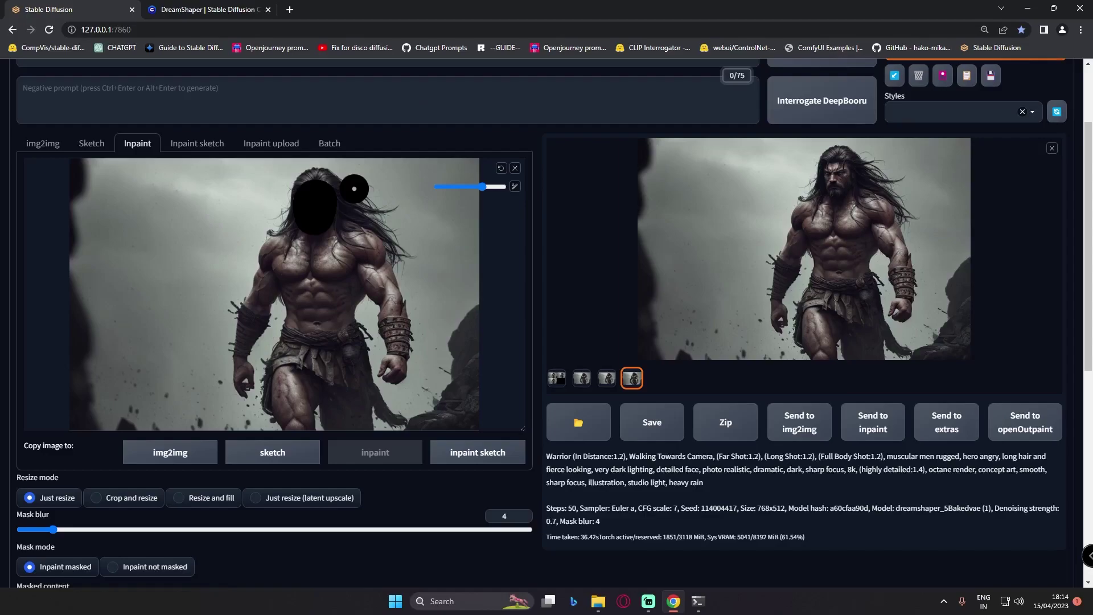
Step: Drop only-masked padding to 0 pixels, generate a new batch, and extend the mask below the head
scroll(261, 398, "down", 4)
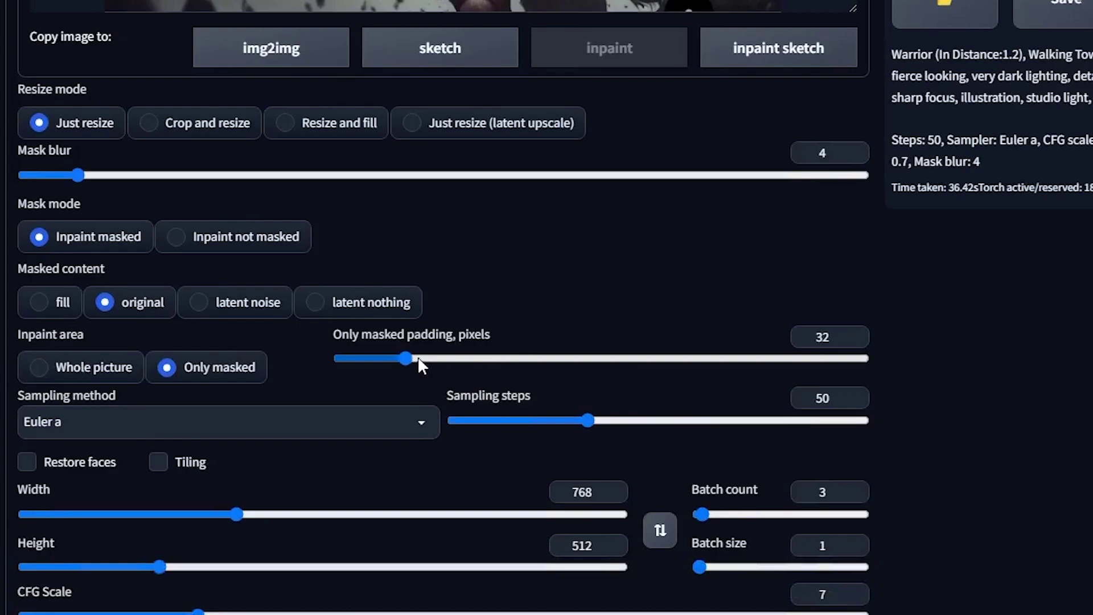
left_click_drag(408, 357, 343, 359)
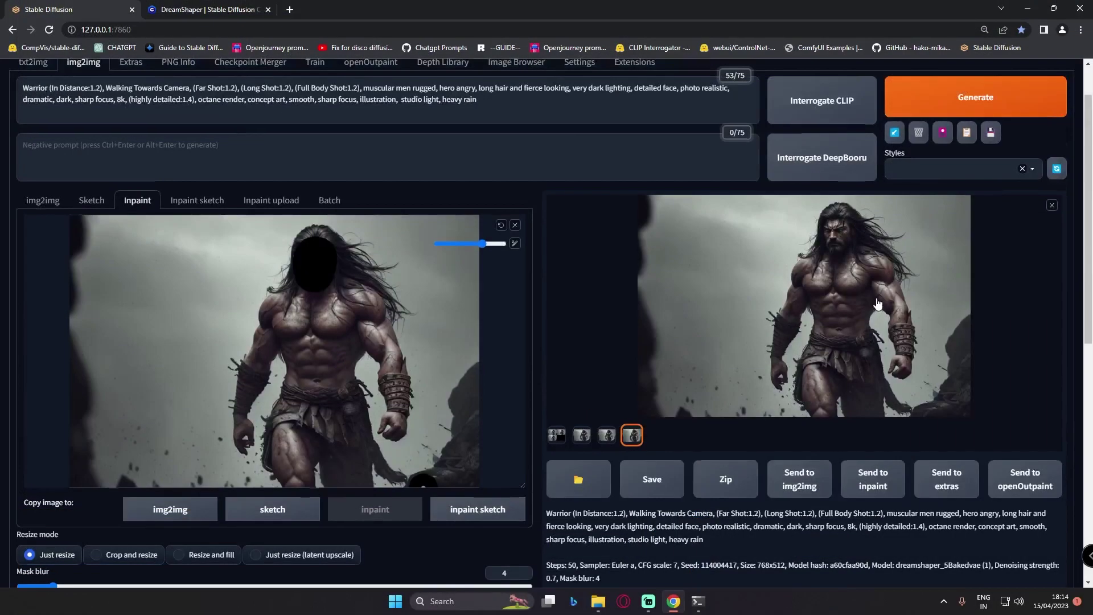
scroll(890, 267, "up", 1)
key("ctrl+Return")
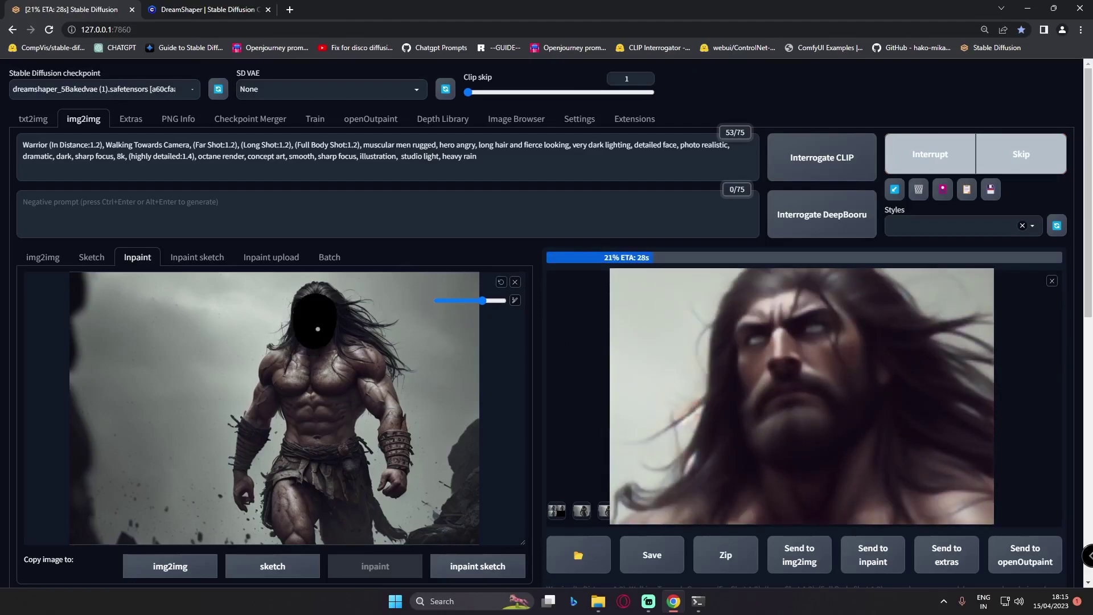
left_click(314, 362)
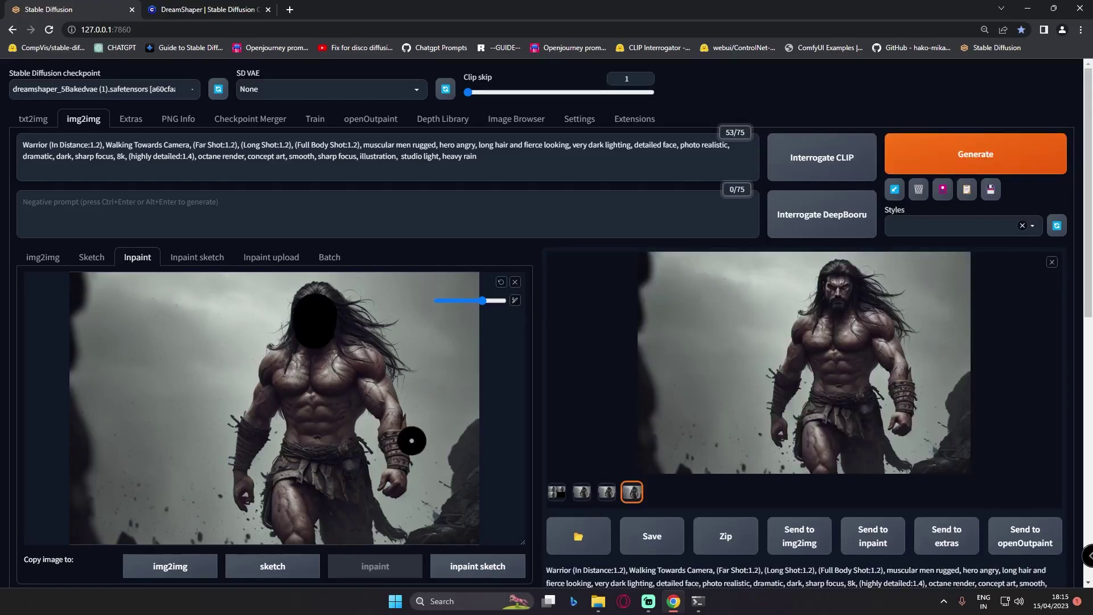
scroll(559, 273, "down", 1)
left_click(559, 272)
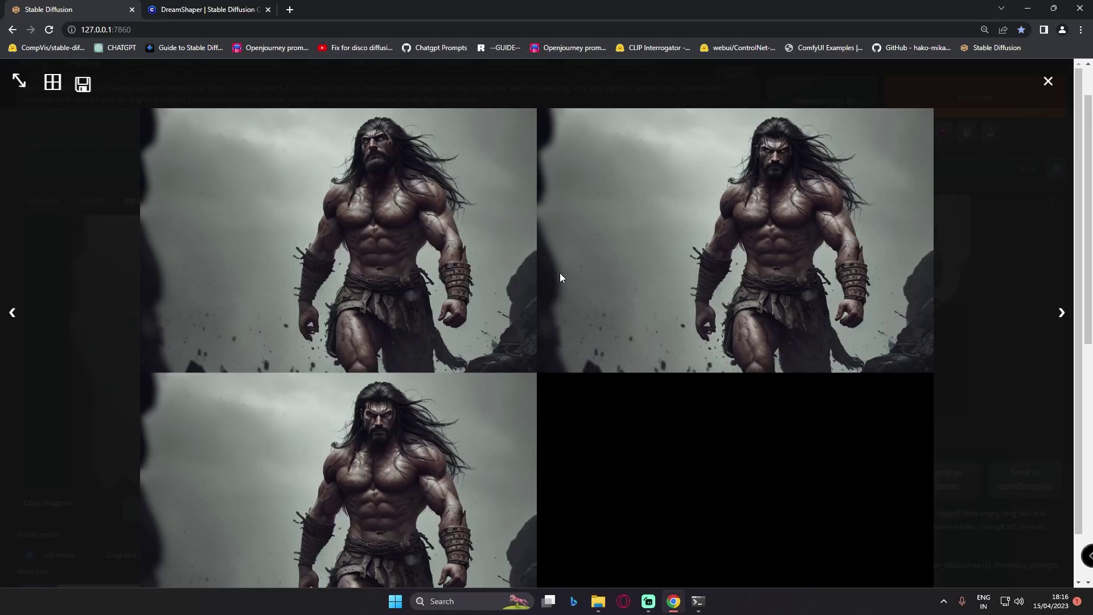
left_click(559, 272)
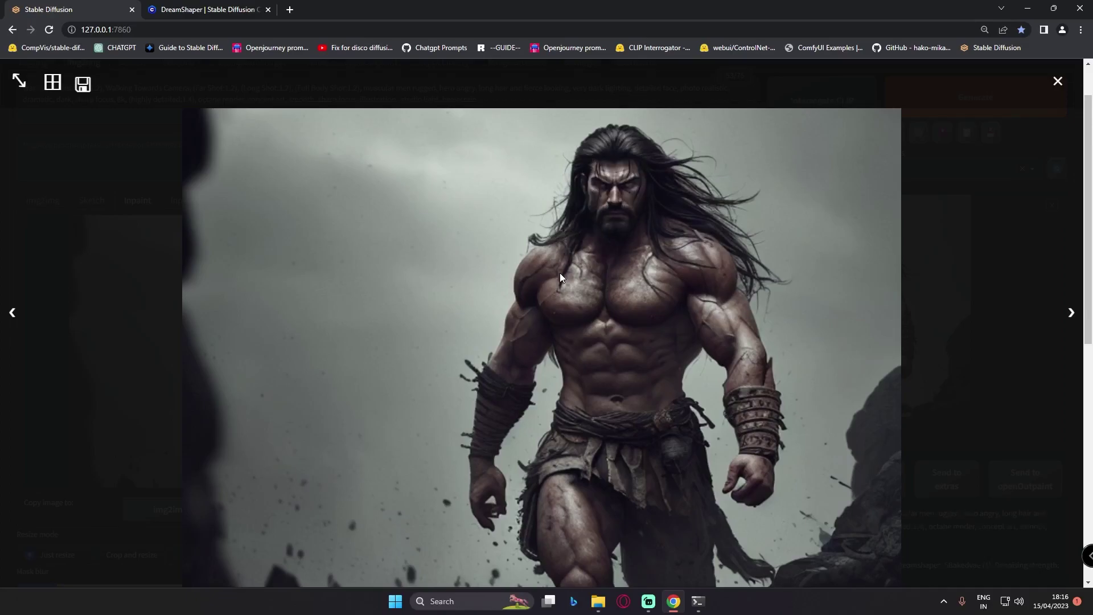
left_click(982, 383)
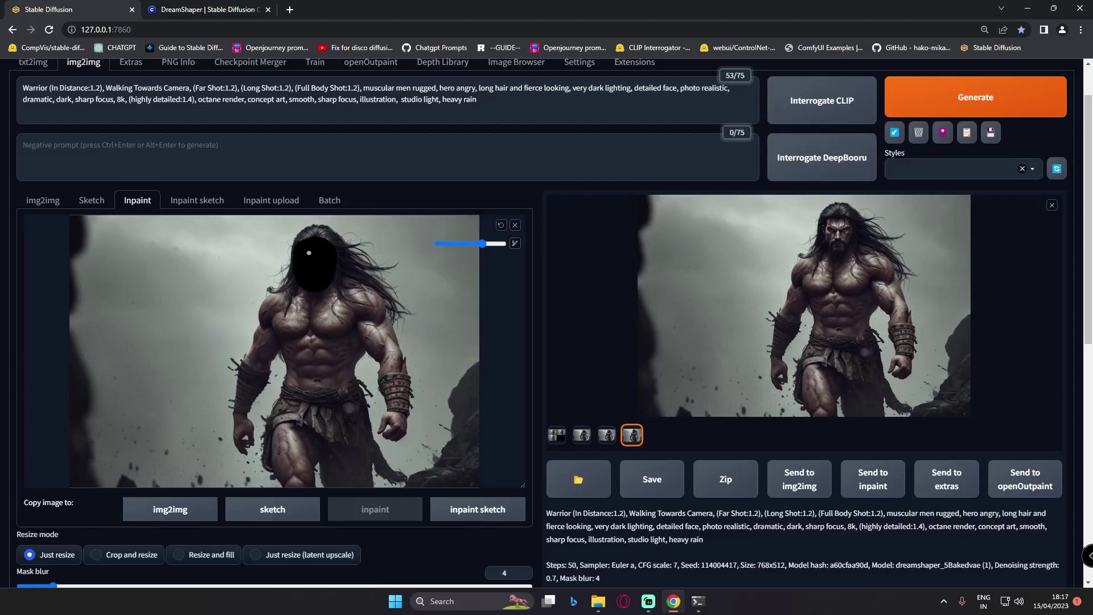
Step: Drag the 'Only masked padding, pixels' slider to 16
scroll(242, 419, "down", 5)
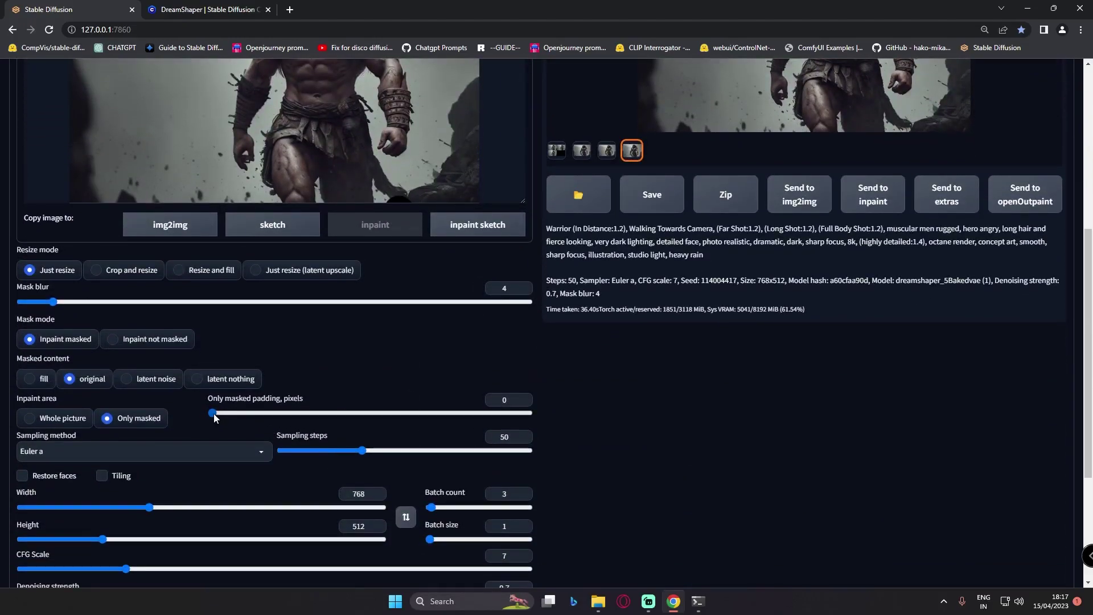
left_click_drag(215, 416, 217, 417)
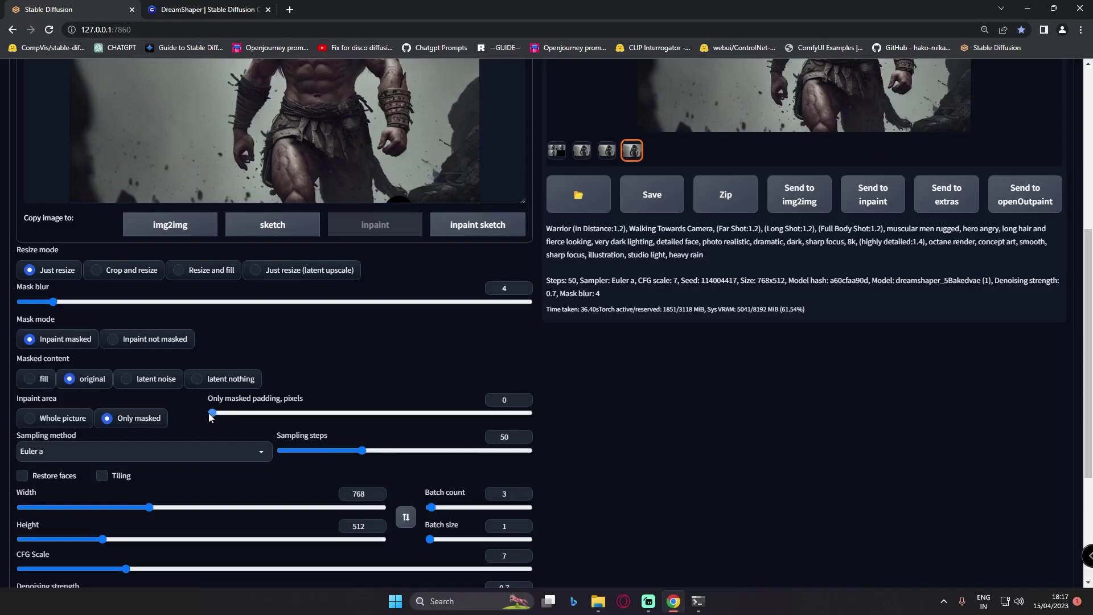
scroll(319, 398, "up", 4)
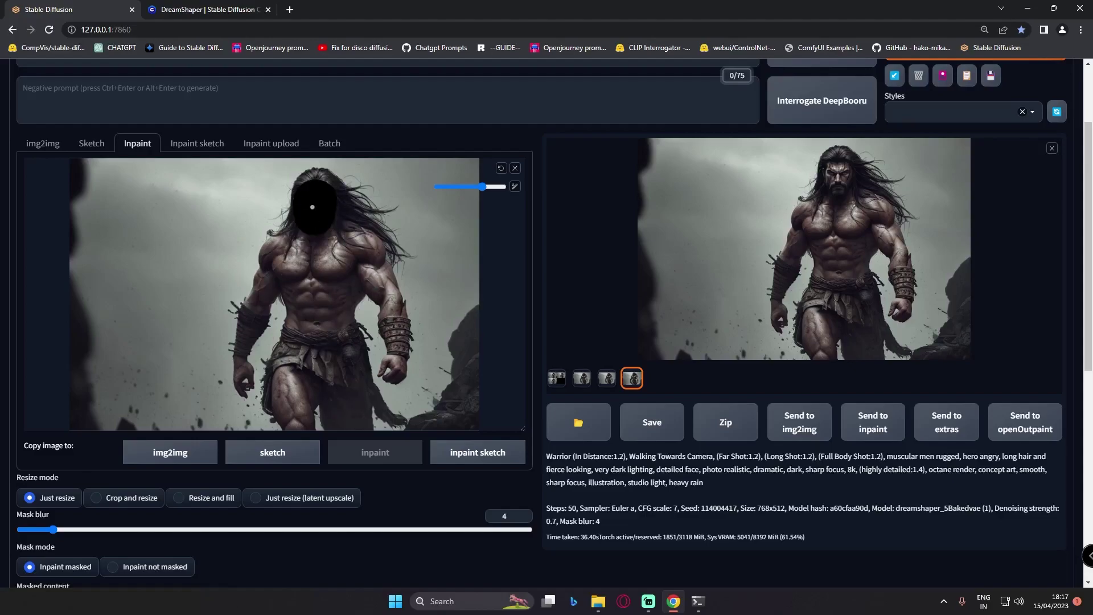
scroll(411, 436, "down", 3)
scroll(411, 442, "down", 1)
left_click_drag(212, 418, 232, 418)
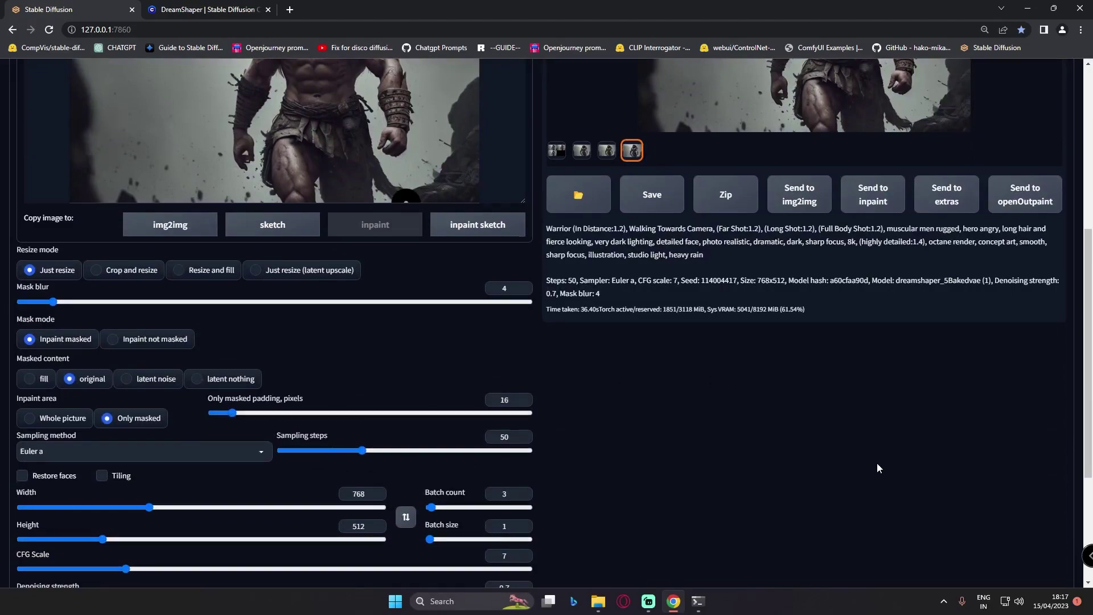
scroll(877, 468, "up", 5)
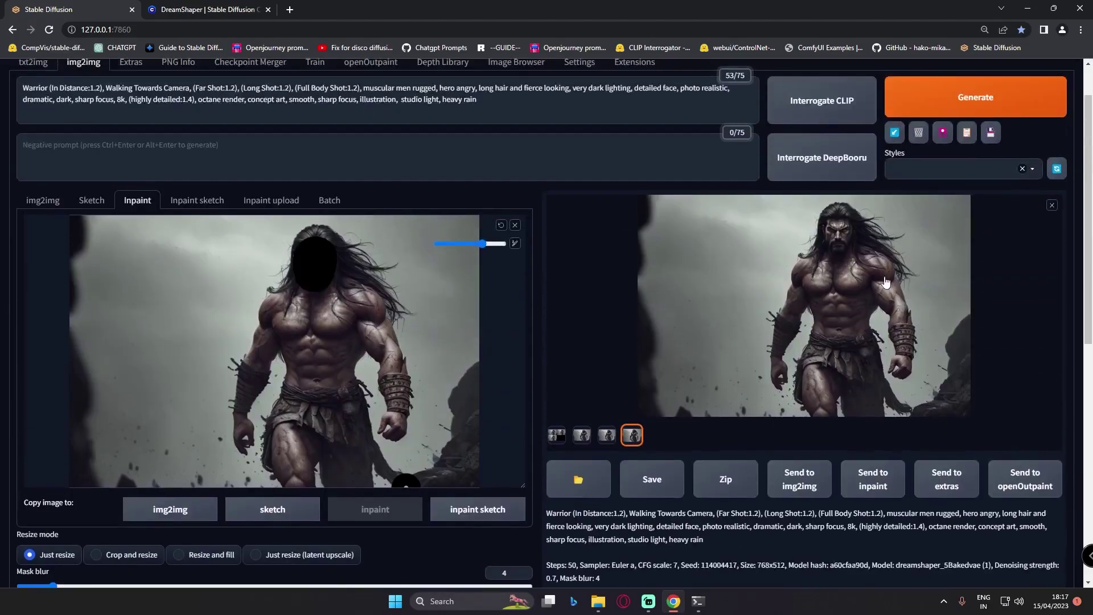
Step: Generate the head-masked warrior inpaint with 16-pixel padding
left_click(938, 97)
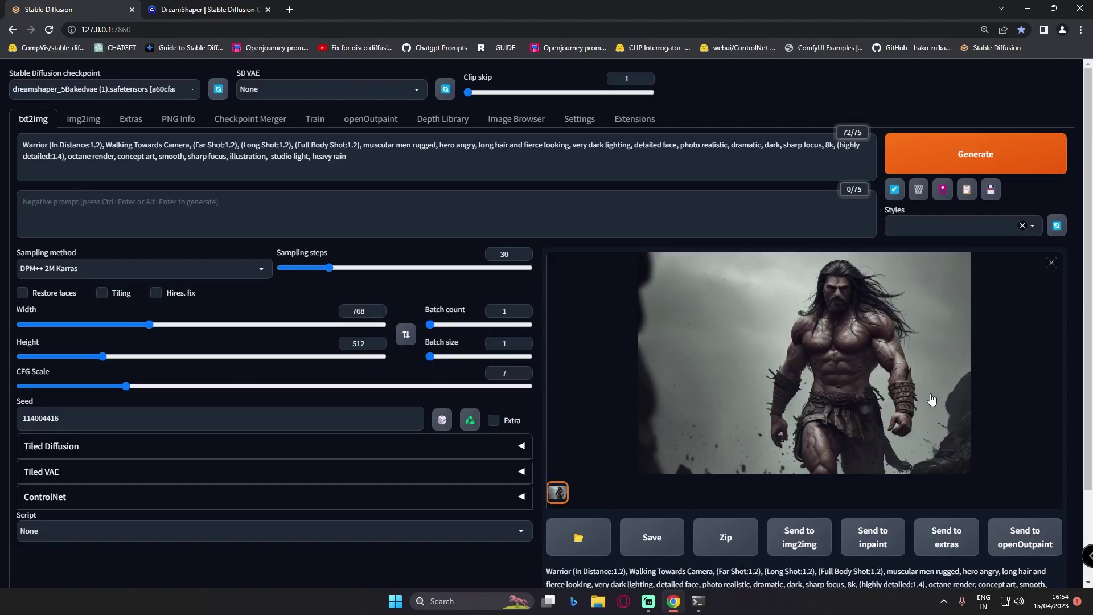
Step: Send the warrior image to Extras and upscale it by 2 with 4x-UltraSharp
left_click(947, 545)
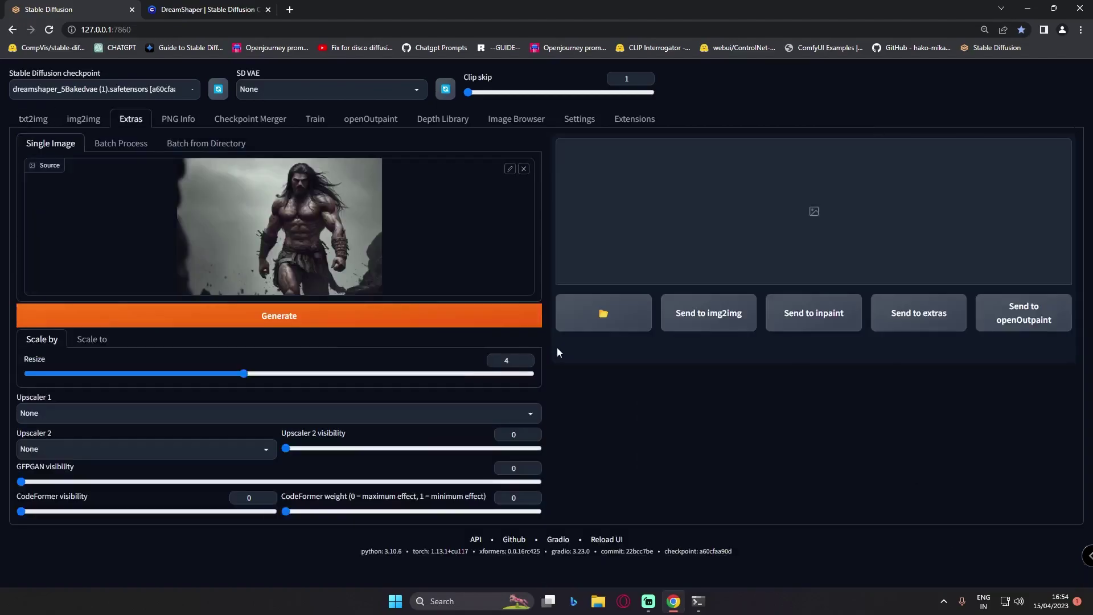
left_click(354, 412)
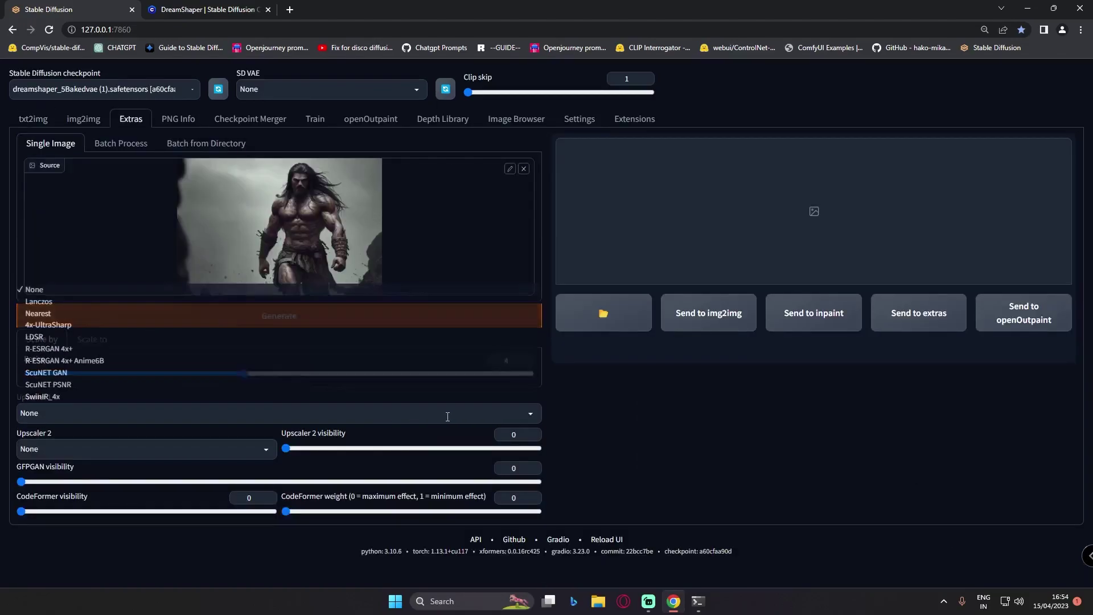
left_click(63, 330)
double_click(507, 360)
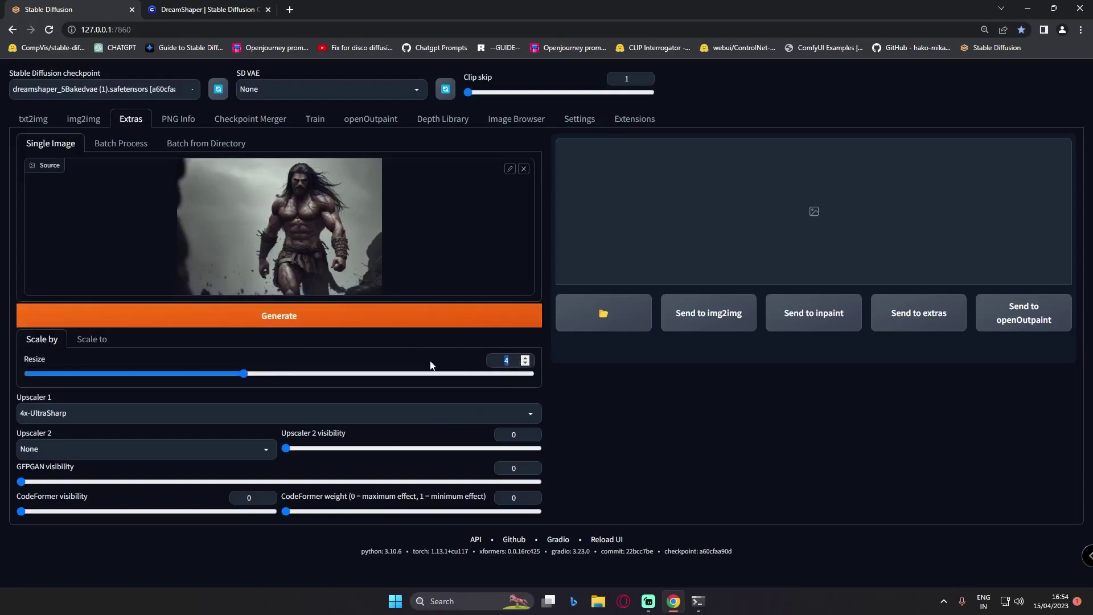
type("2")
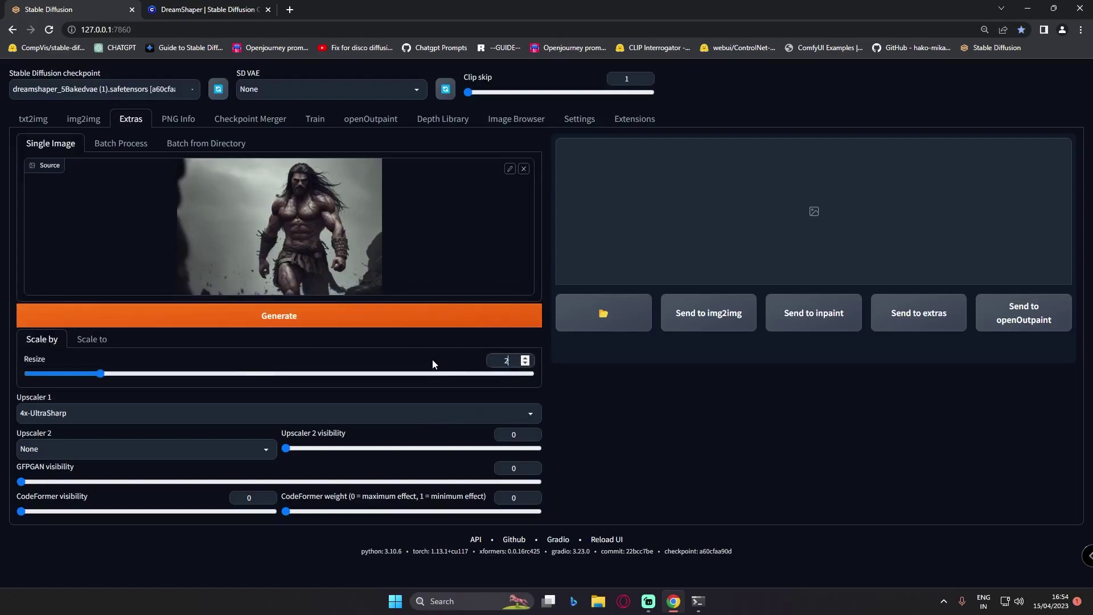
left_click(285, 322)
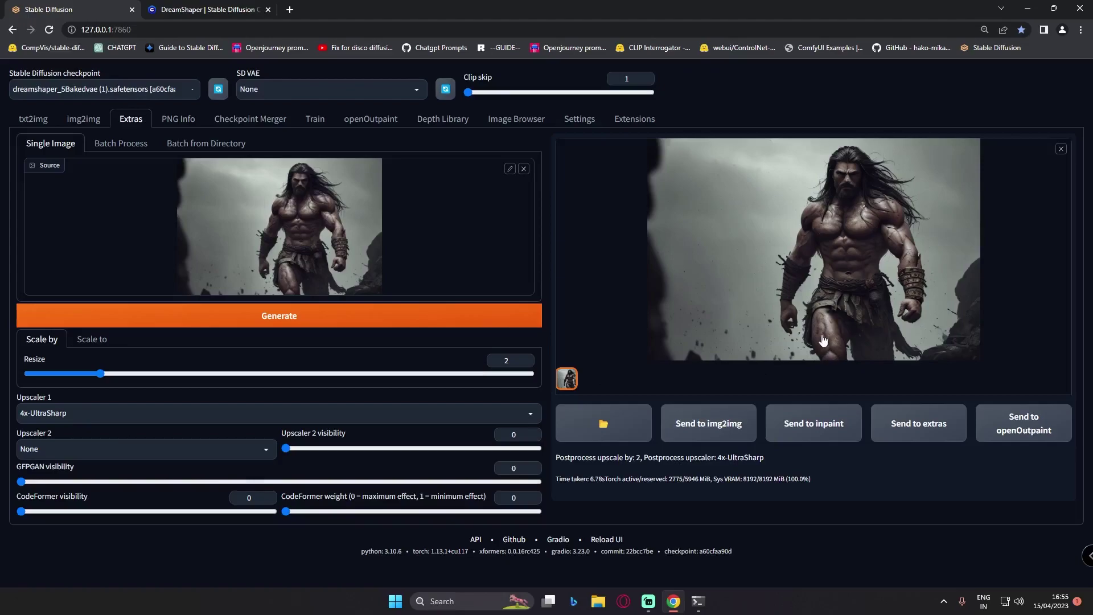
Step: Send the upscaled image to Inpaint and set width 768 and height 512
left_click(813, 428)
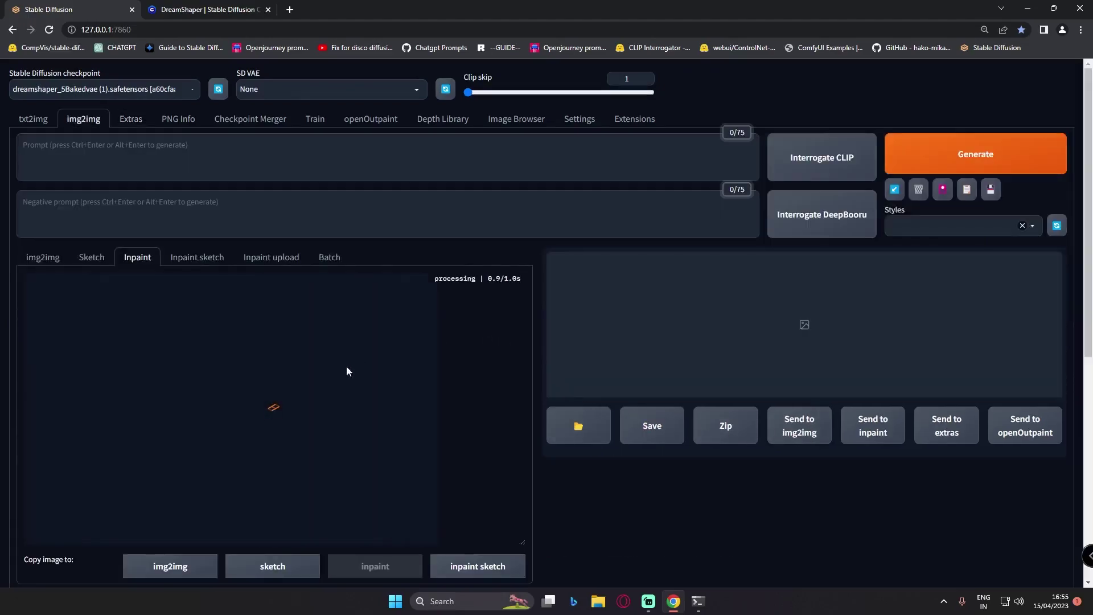
scroll(303, 403, "down", 1)
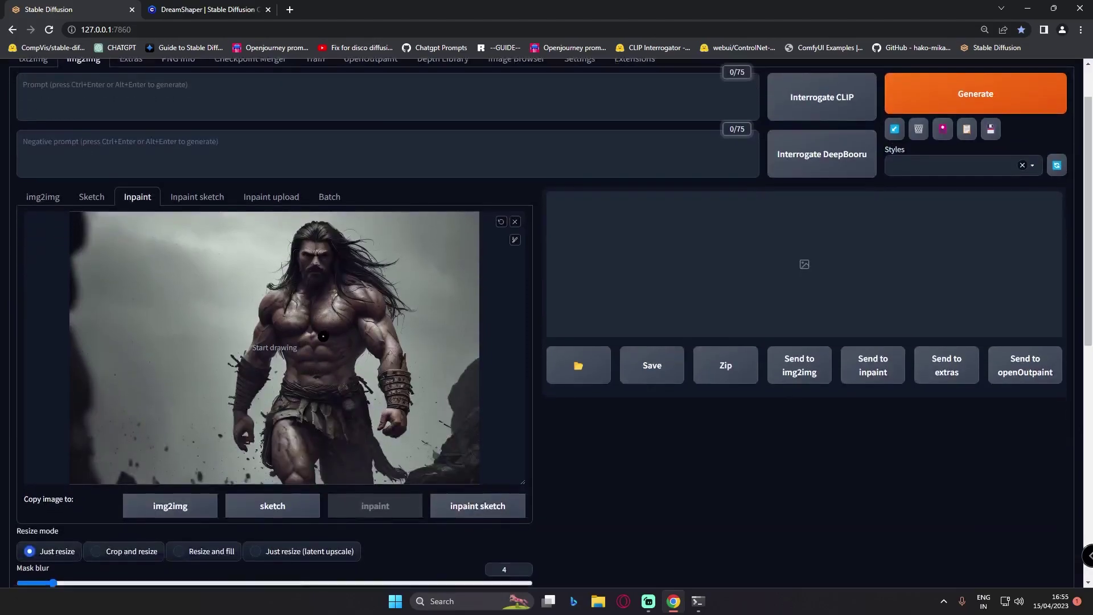
scroll(323, 339, "down", 3)
scroll(386, 396, "up", 4)
scroll(387, 397, "down", 8)
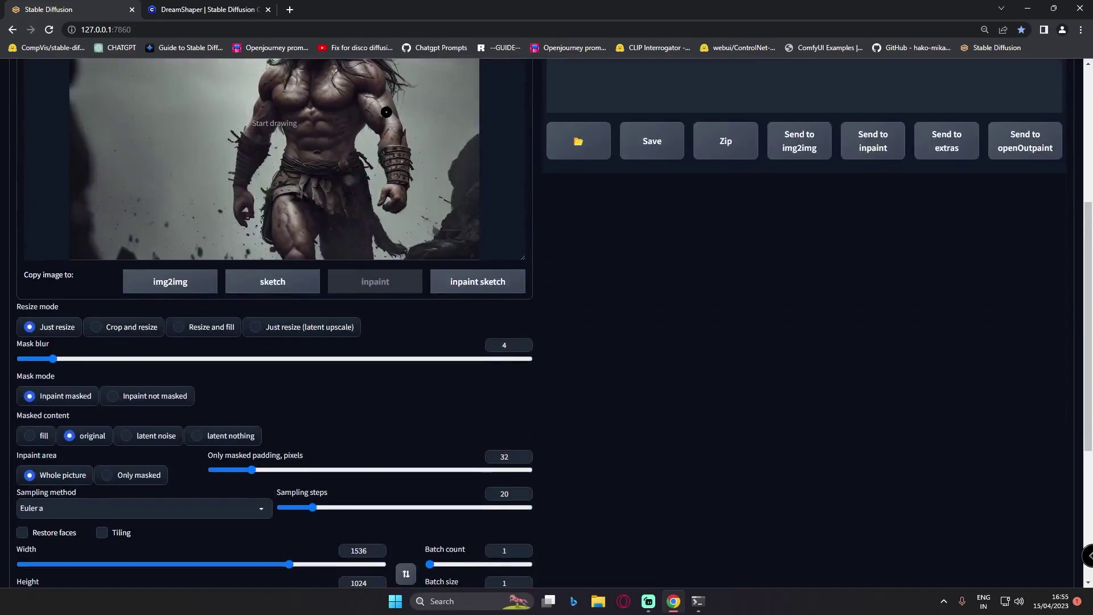
left_click_drag(368, 380, 300, 390)
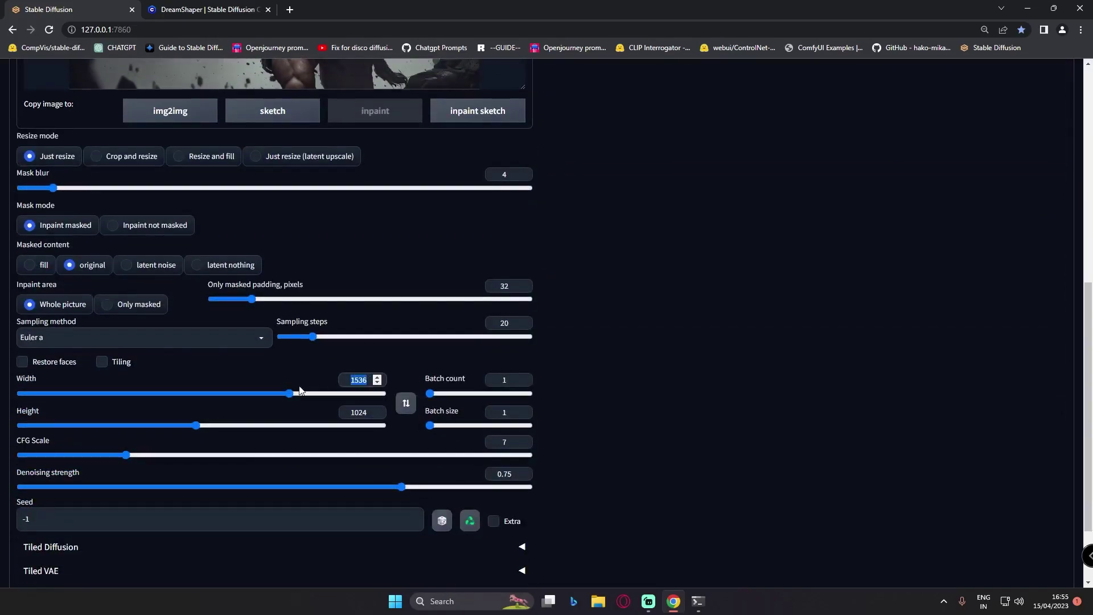
type("768")
left_click_drag(368, 414, 313, 410)
type("512")
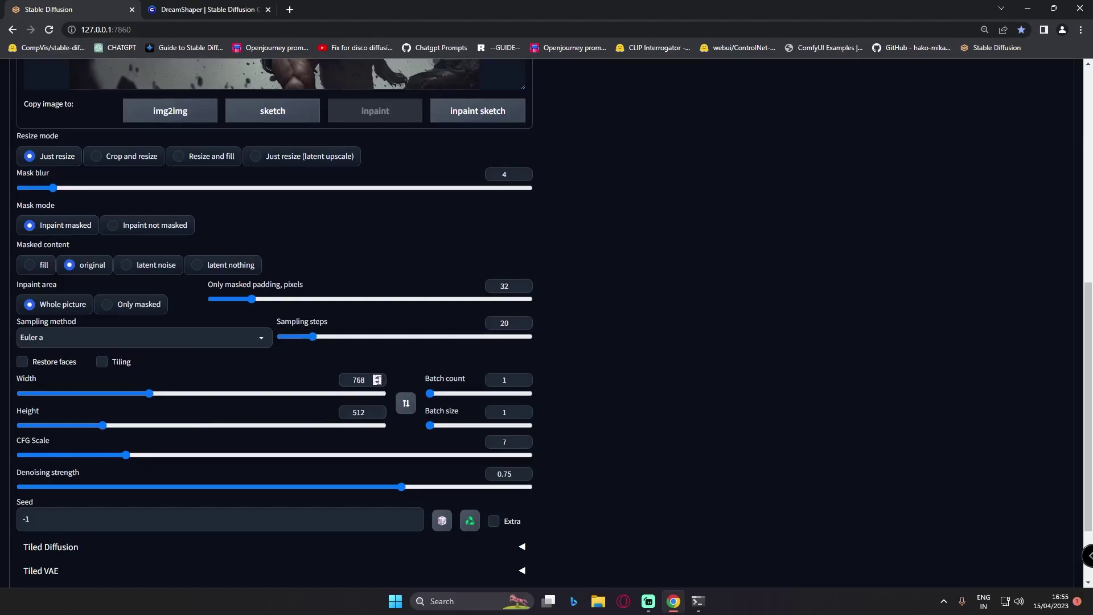
Step: Copy the warrior prompt from txt2img into img2img and paint a mask over his face
scroll(333, 395, "up", 8)
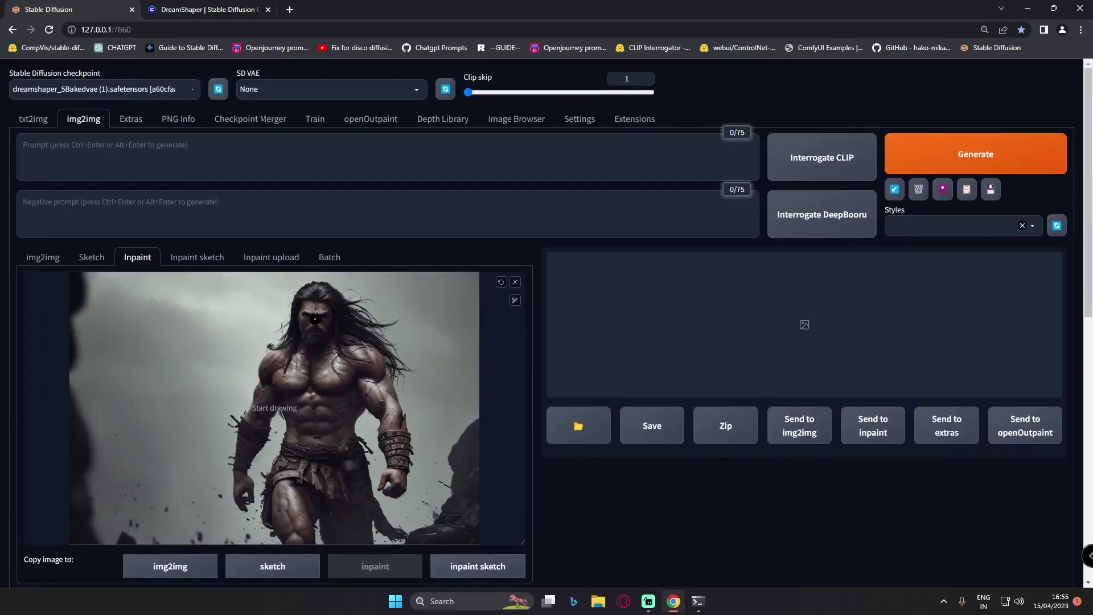
left_click(29, 123)
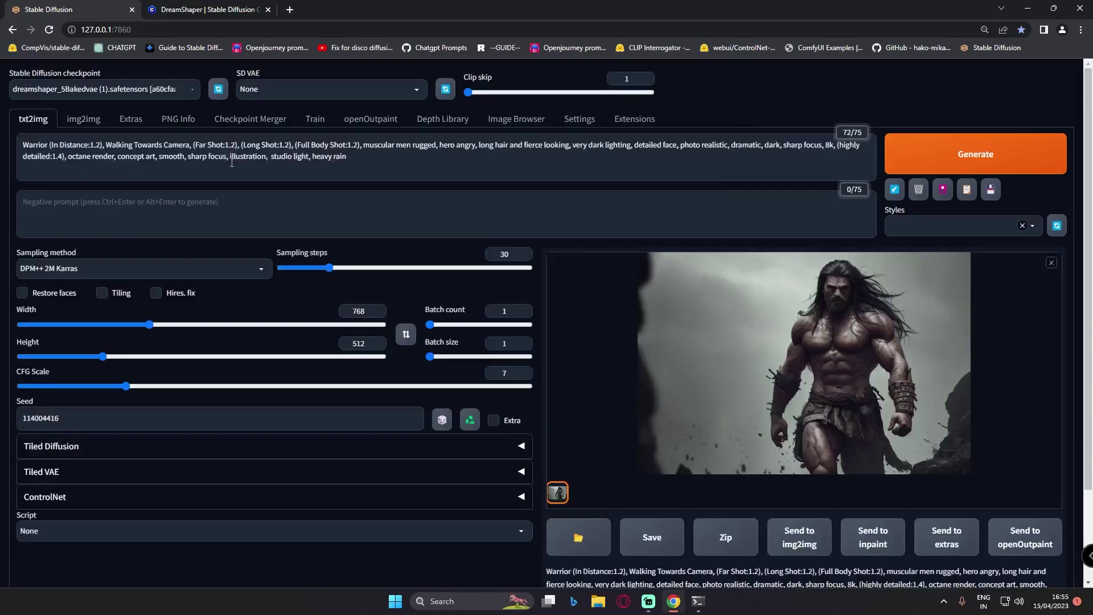
key("ctrl+a")
left_click(83, 118)
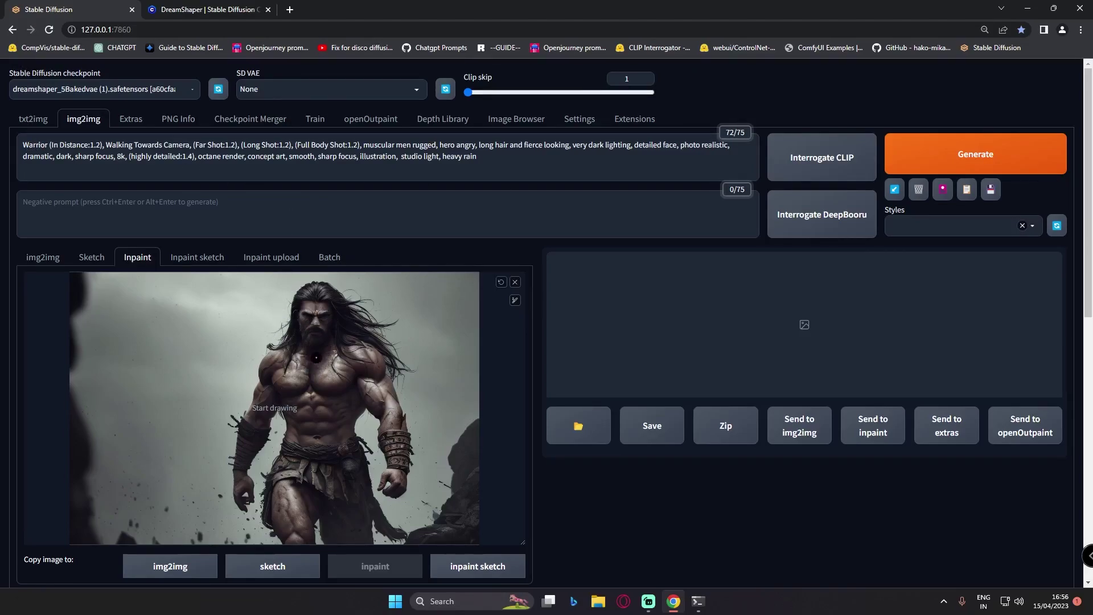
key("s")
left_click_drag(350, 165, 319, 225)
Step: Set Inpaint area to 'Only masked' with 16-pixel padding
scroll(319, 225, "up", 2)
key("s")
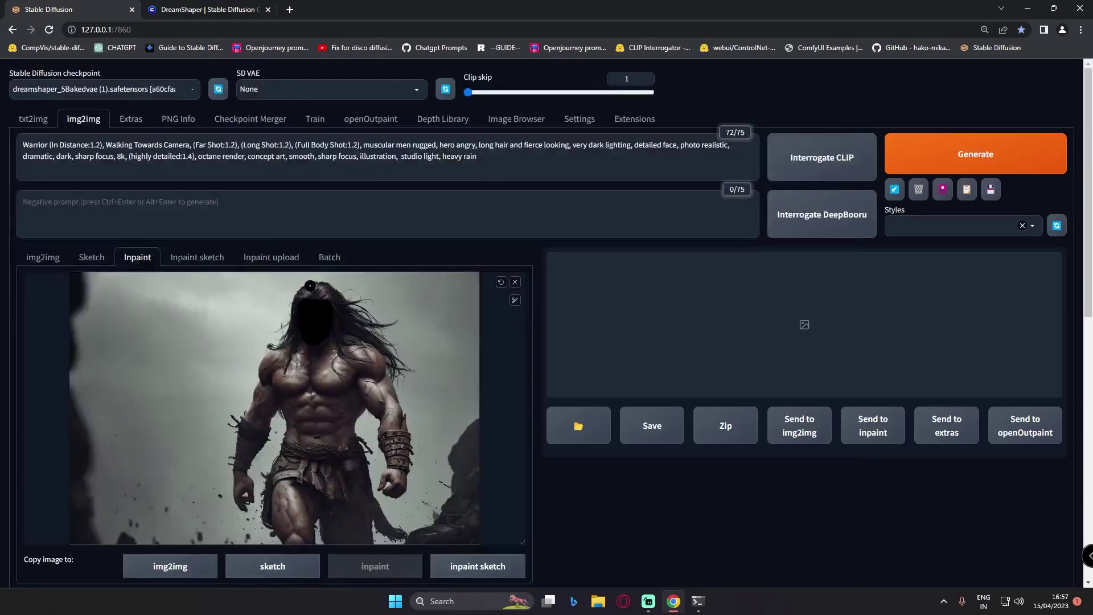
scroll(203, 373, "down", 4)
scroll(203, 369, "down", 2)
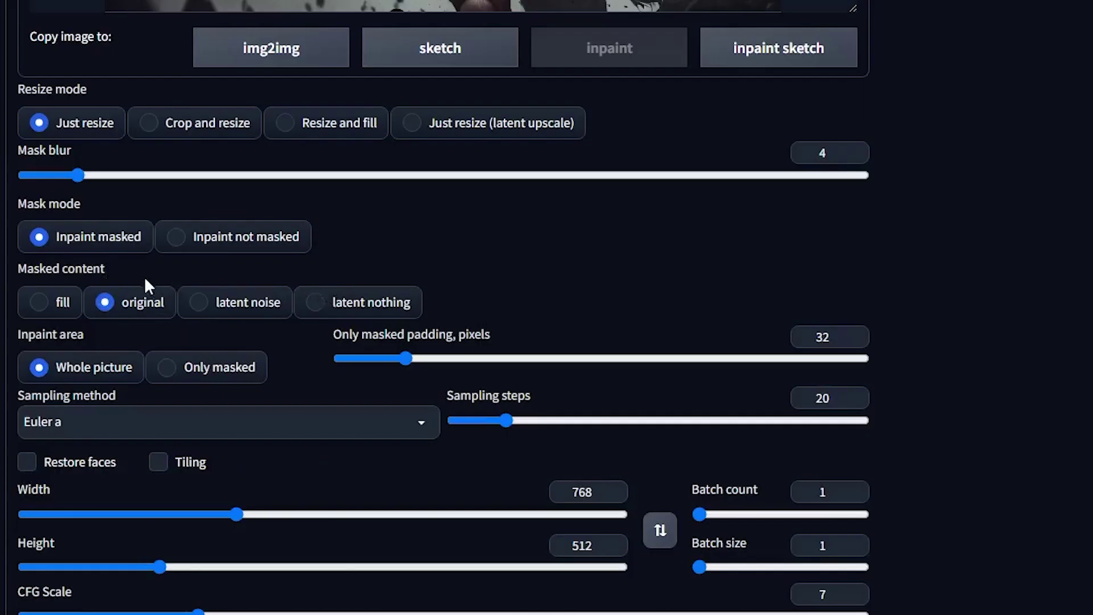
scroll(169, 321, "down", 1)
left_click(167, 273)
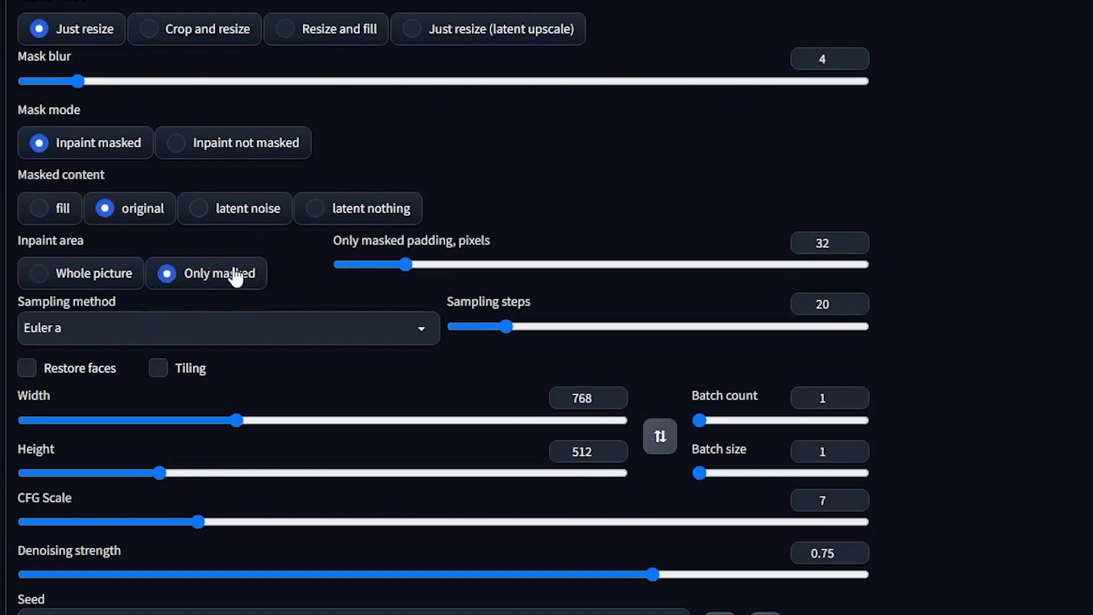
scroll(235, 277, "up", 5)
scroll(210, 494, "down", 3)
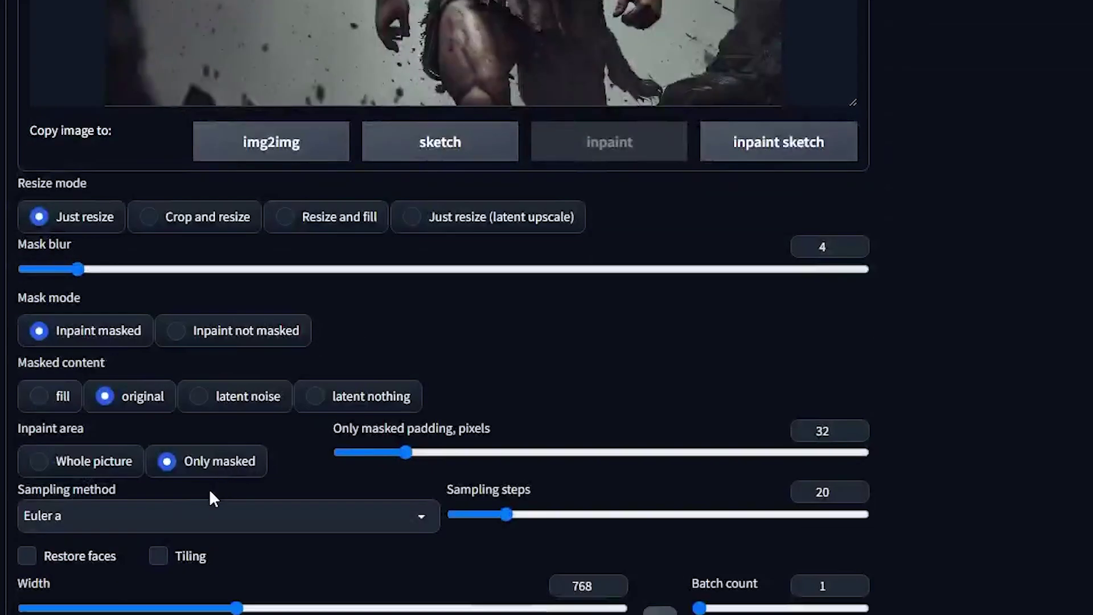
scroll(370, 483, "down", 2)
left_click_drag(406, 264, 373, 265)
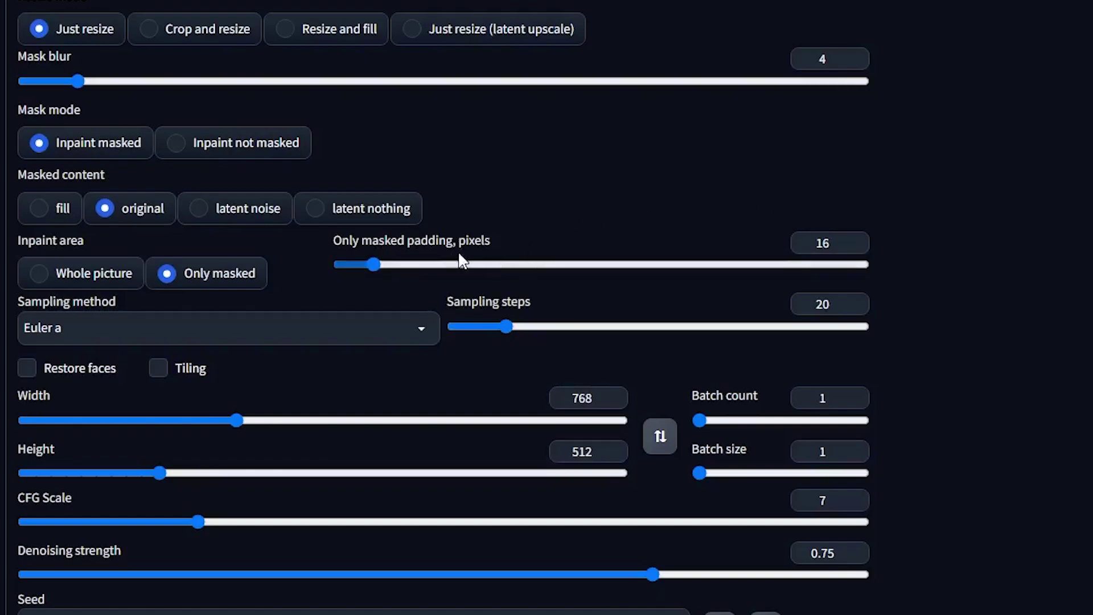
Step: Raise sampling steps to 40 and lower denoising strength to 0.5
left_click_drag(504, 326, 563, 336)
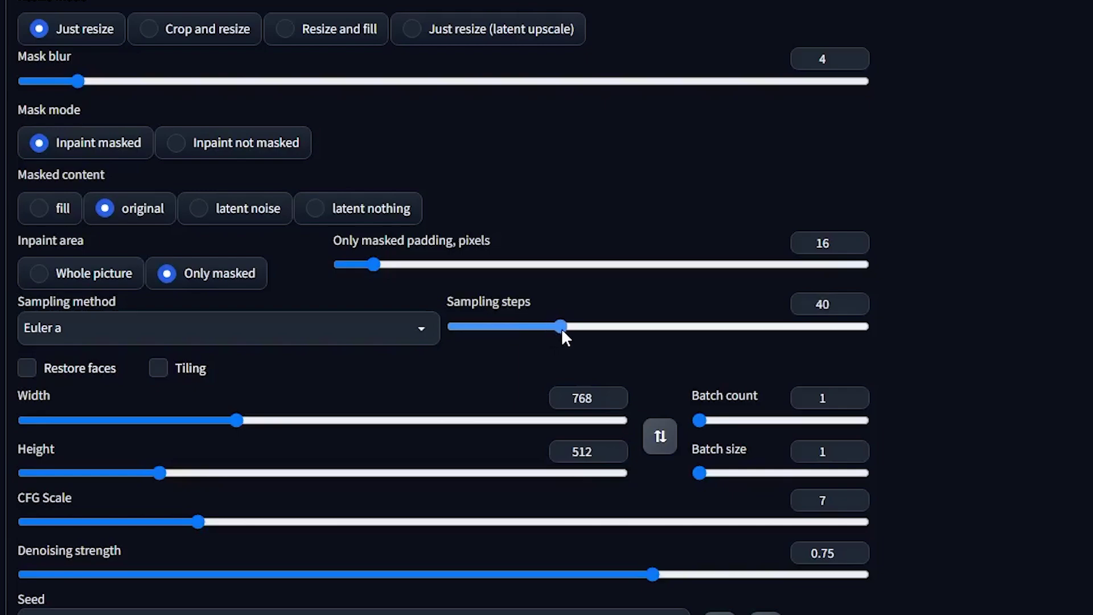
scroll(361, 410, "down", 3)
left_click_drag(654, 386, 445, 384)
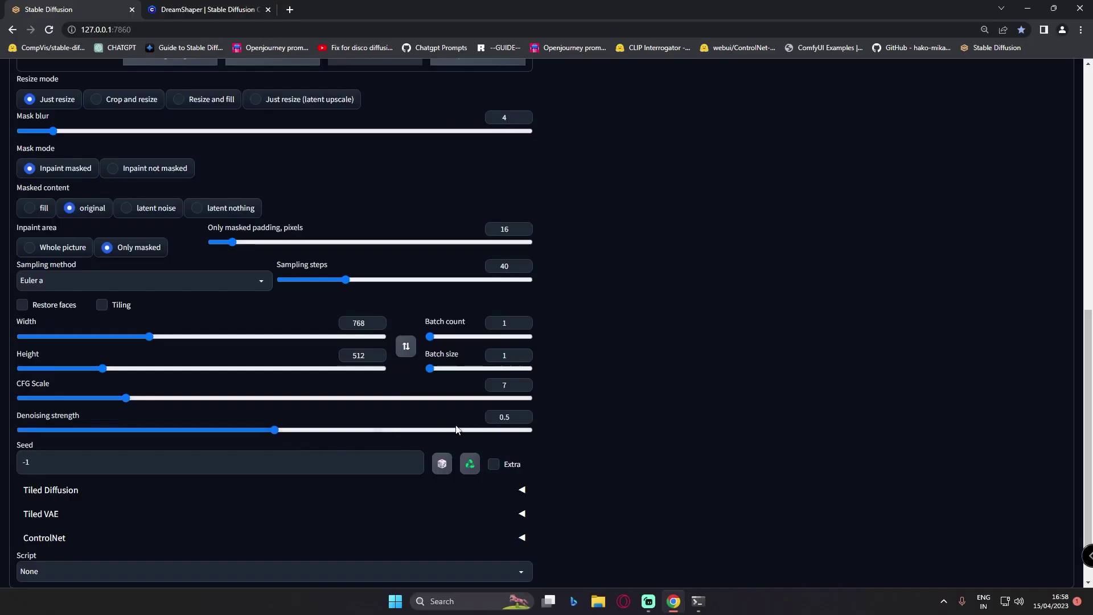
scroll(641, 402, "up", 8)
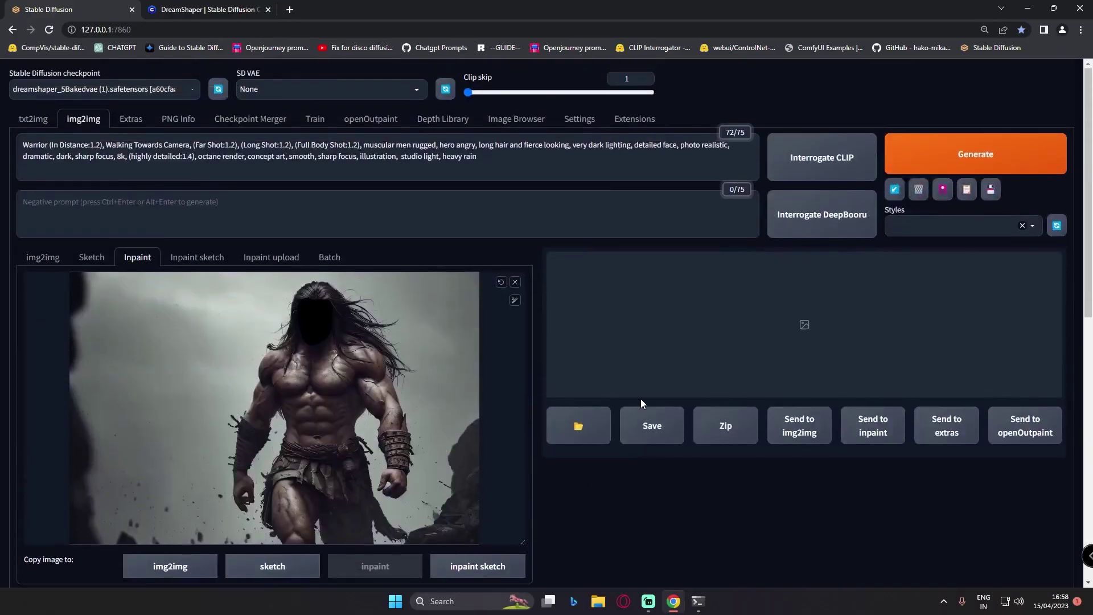
Step: Generate the warrior's new bearded face and inspect the result full screen
key("ctrl+Return")
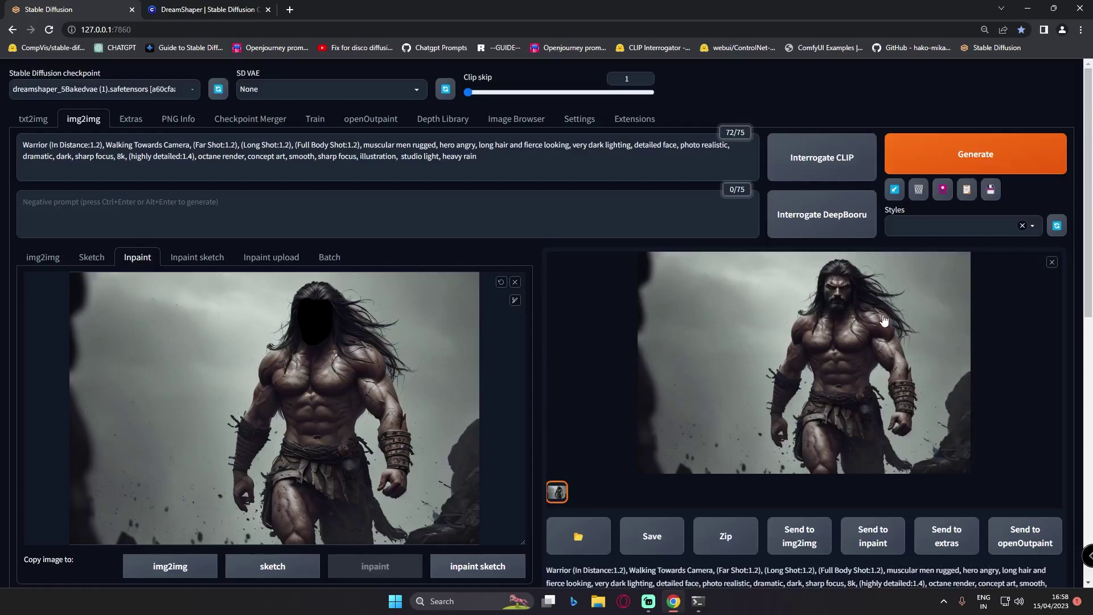
left_click(842, 311)
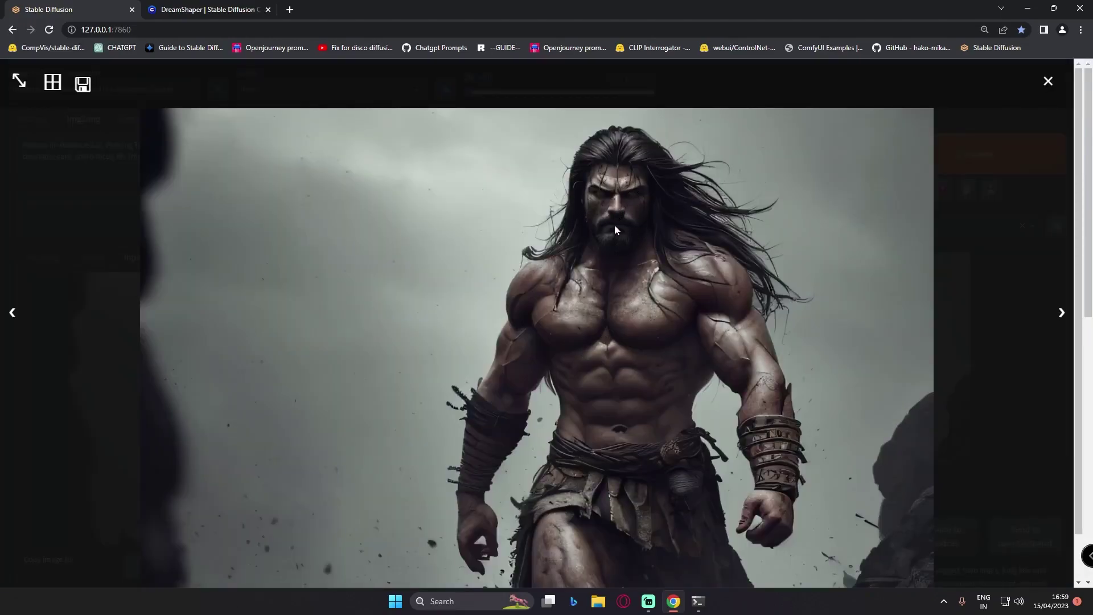
left_click(996, 376)
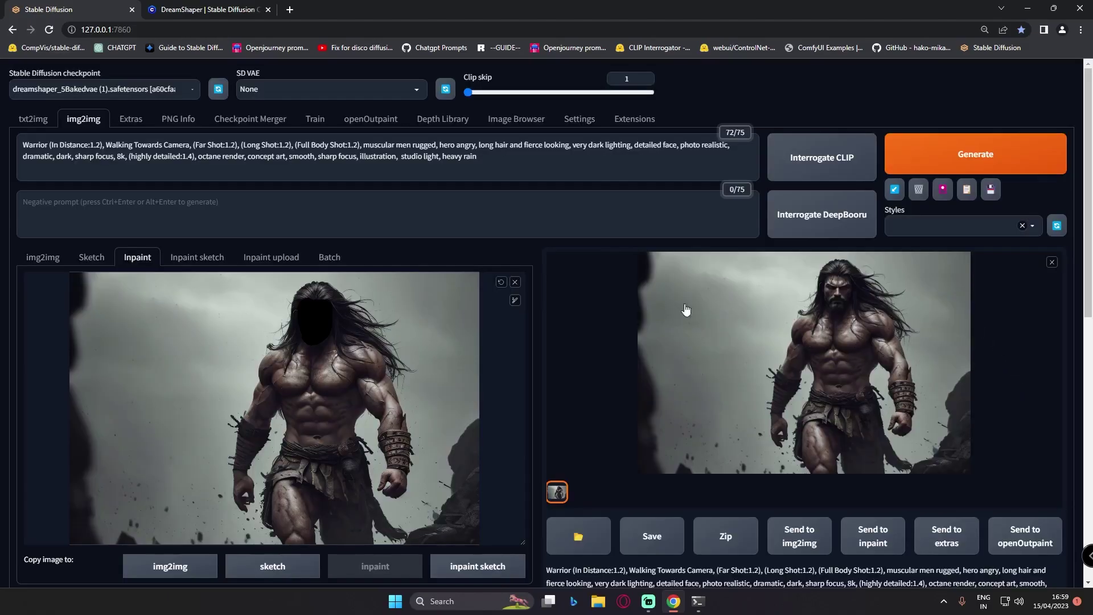
Step: Clear the face mask and load the face-fixed warrior result onto the Inpaint canvas
left_click(501, 282)
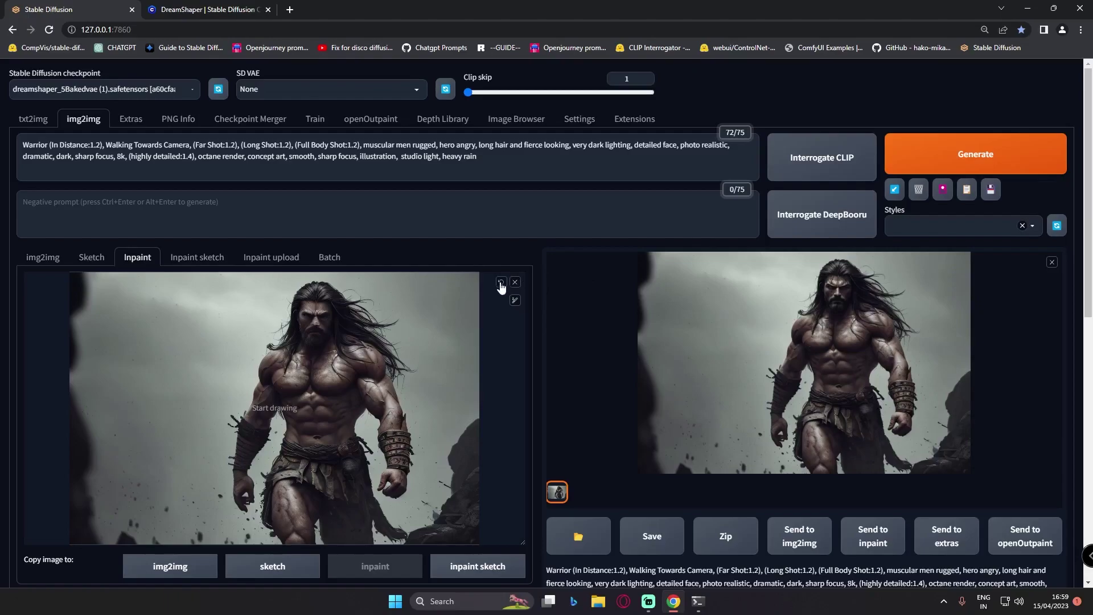
left_click_drag(910, 343, 211, 444)
mouse_move(840, 322)
left_mouse_down()
mouse_move(222, 444)
mouse_move(185, 396)
left_mouse_up()
Step: Paint a large mask over the dark background left of the warrior
scroll(323, 374, "down", 1)
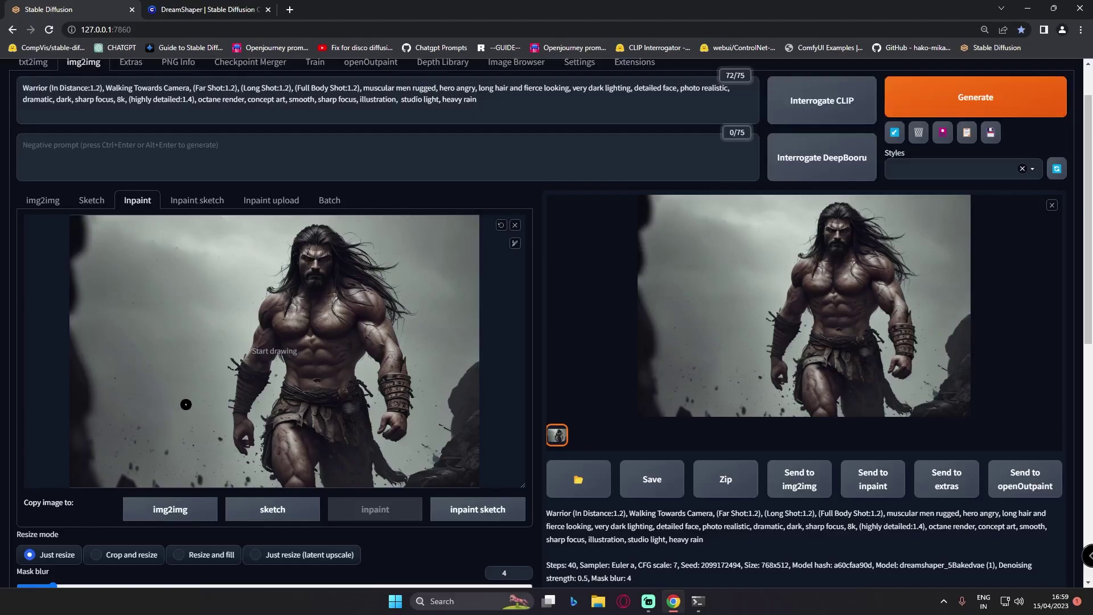
mouse_move(76, 331)
left_mouse_down()
mouse_move(119, 363)
mouse_move(144, 325)
mouse_move(130, 320)
mouse_move(169, 365)
left_mouse_up()
scroll(274, 352, "up", 3)
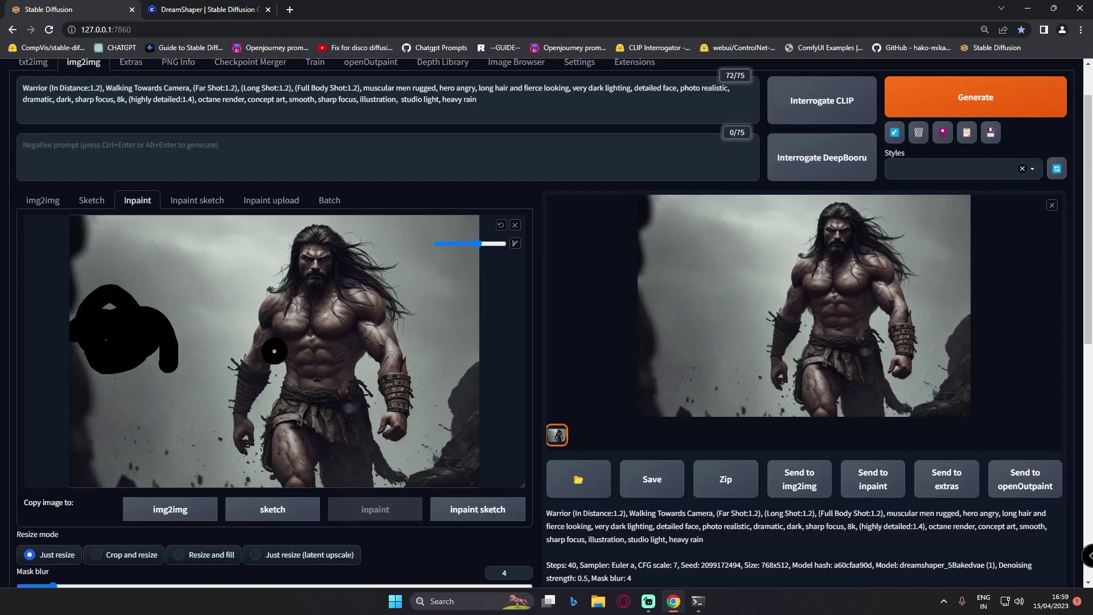
scroll(274, 351, "up", 2)
mouse_move(99, 318)
left_mouse_down()
mouse_move(132, 311)
mouse_move(169, 325)
mouse_move(203, 431)
left_mouse_up()
mouse_move(210, 465)
left_mouse_down()
mouse_move(96, 472)
mouse_move(166, 327)
left_mouse_up()
scroll(165, 327, "down", 3)
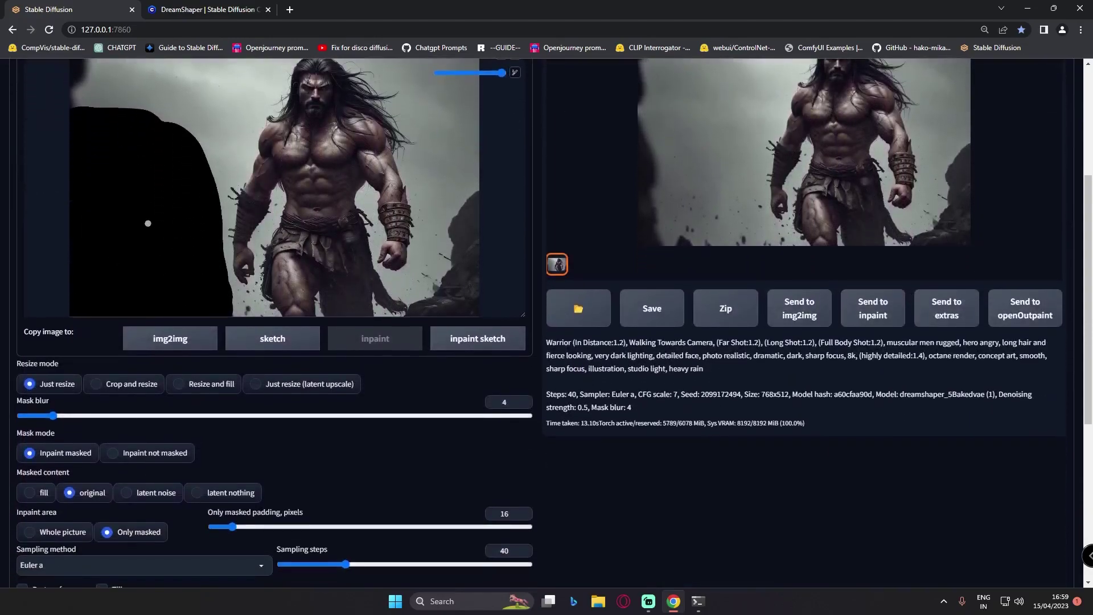
scroll(148, 222, "down", 2)
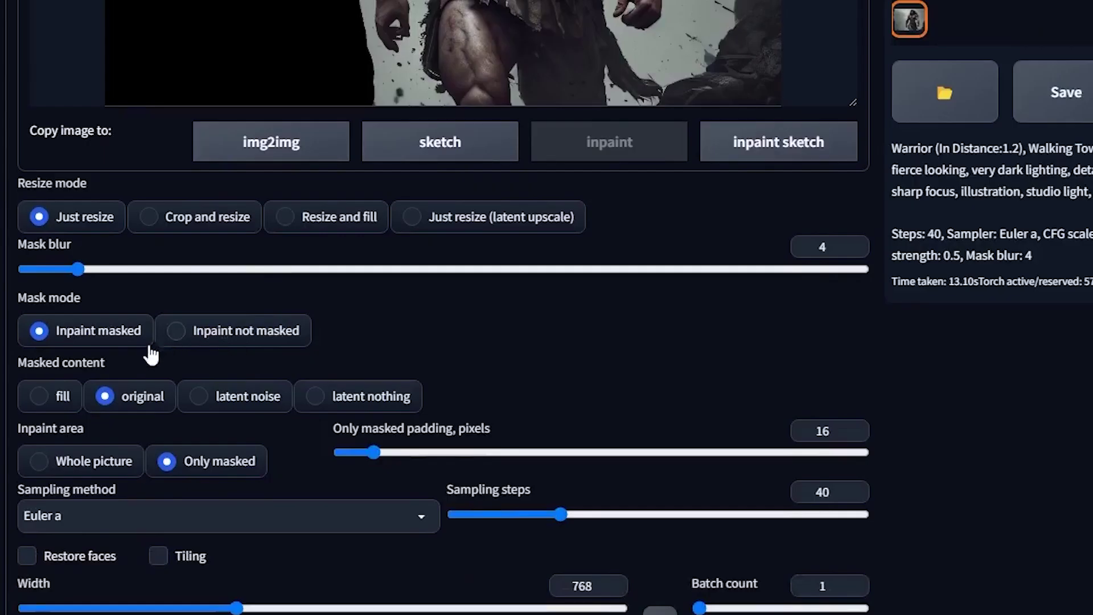
Step: Set Masked content to latent noise, only-masked padding 32 and denoising strength 0.7
scroll(151, 356, "down", 2)
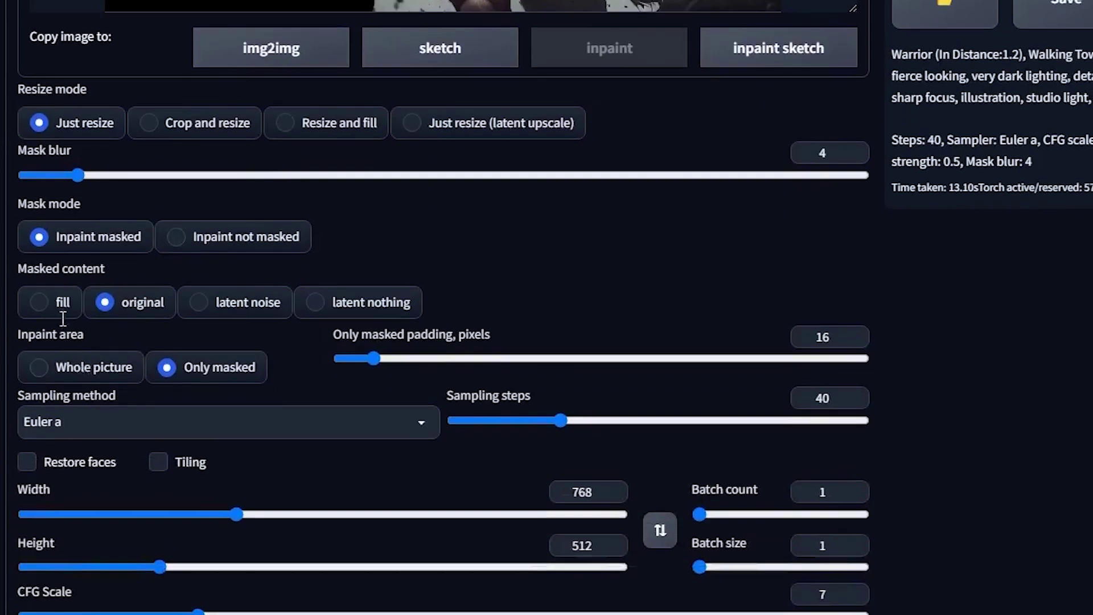
left_click(200, 305)
scroll(199, 306, "down", 2)
left_click_drag(377, 264, 408, 264)
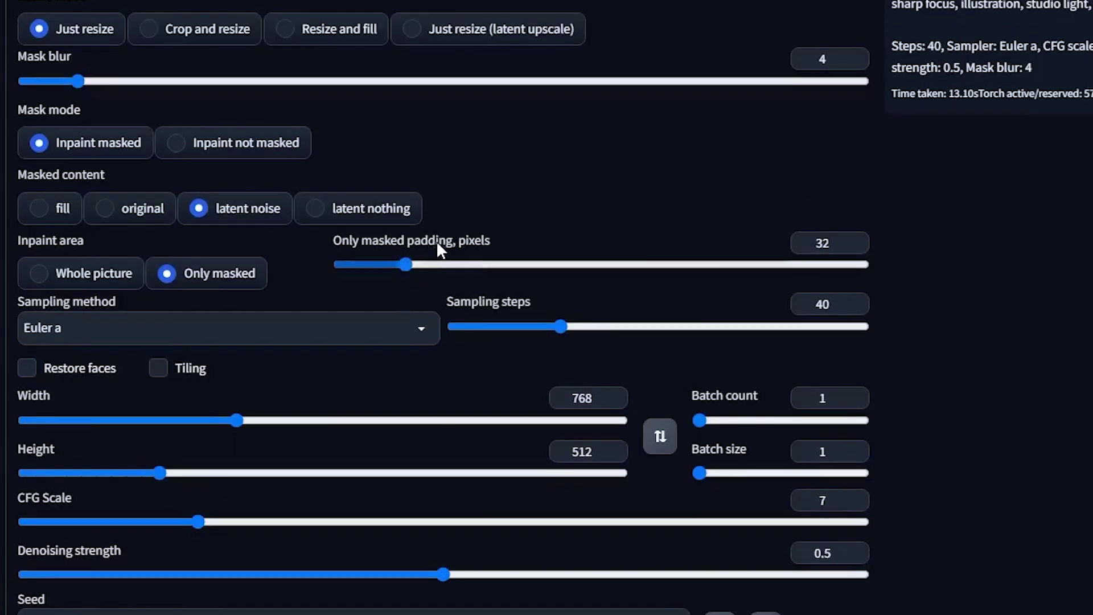
scroll(546, 302, "down", 5)
left_click_drag(530, 318, 611, 318)
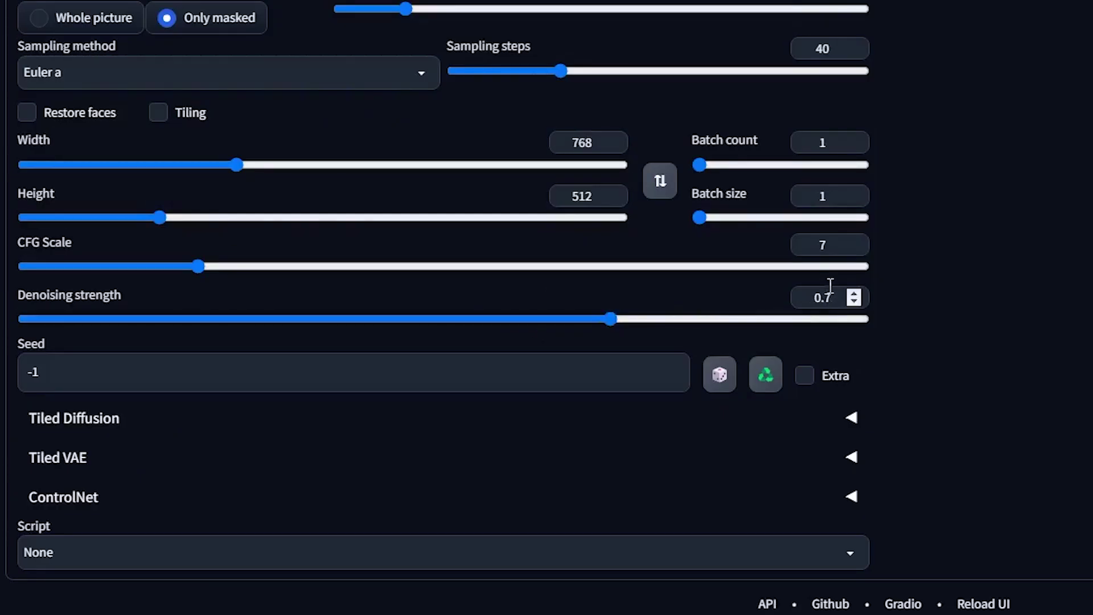
scroll(403, 269, "up", 7)
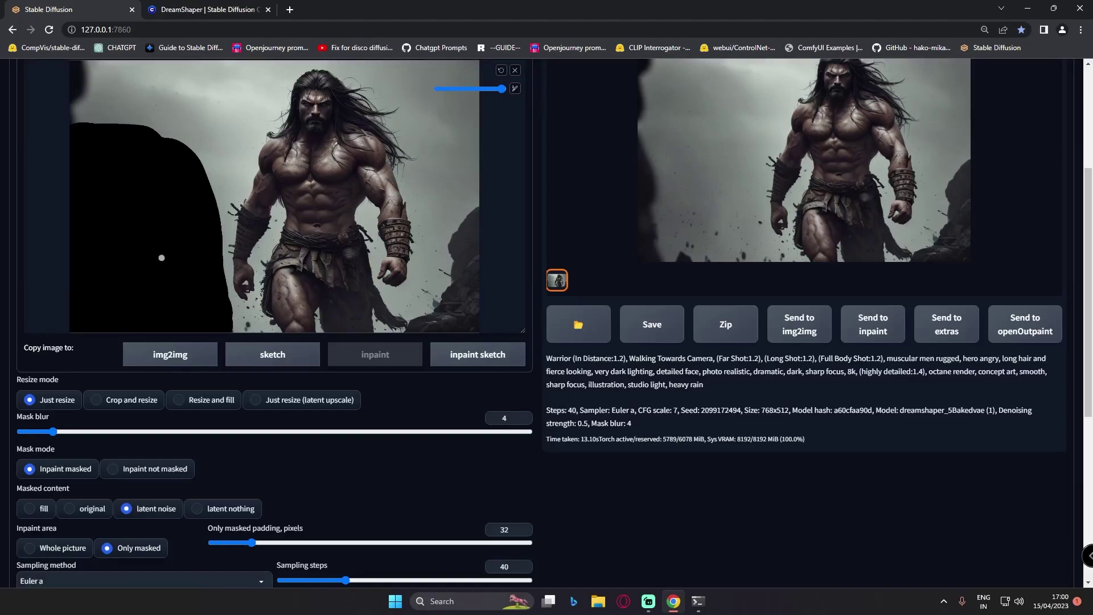
scroll(409, 385, "down", 3)
scroll(408, 385, "up", 7)
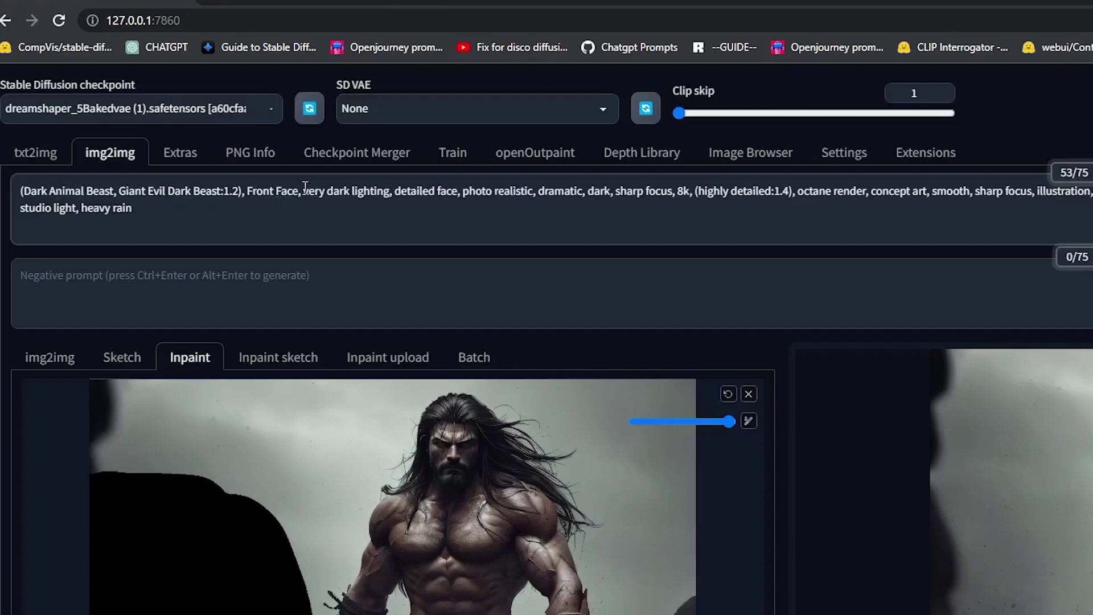
Step: Check the beast prompt wording and set Batch count to 4 for four variations
left_click(335, 206, "shift")
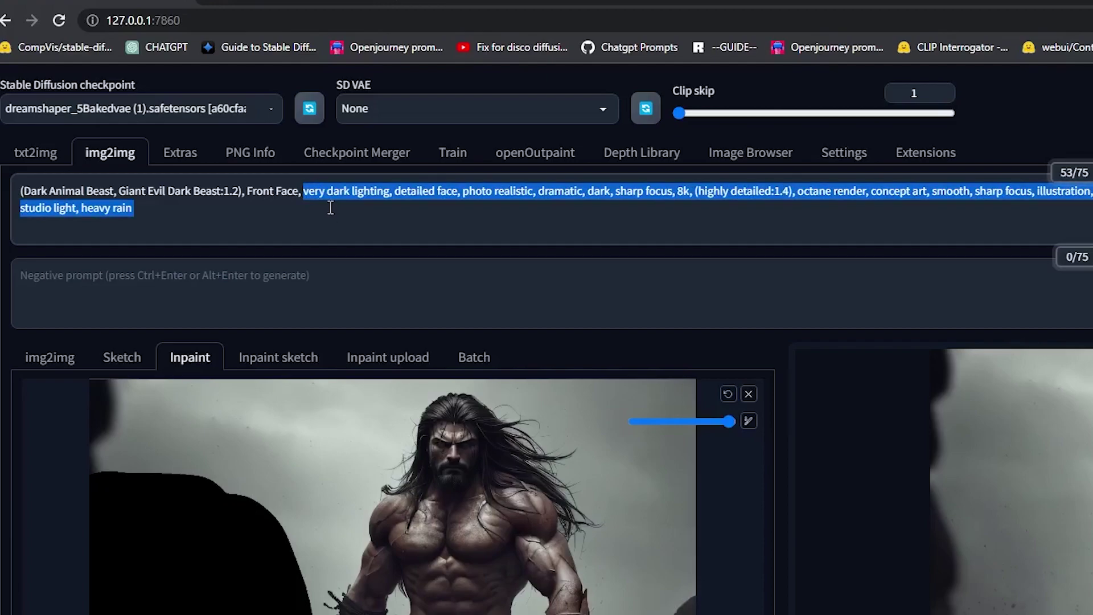
left_click_drag(302, 194, 16, 199)
scroll(702, 381, "down", 10)
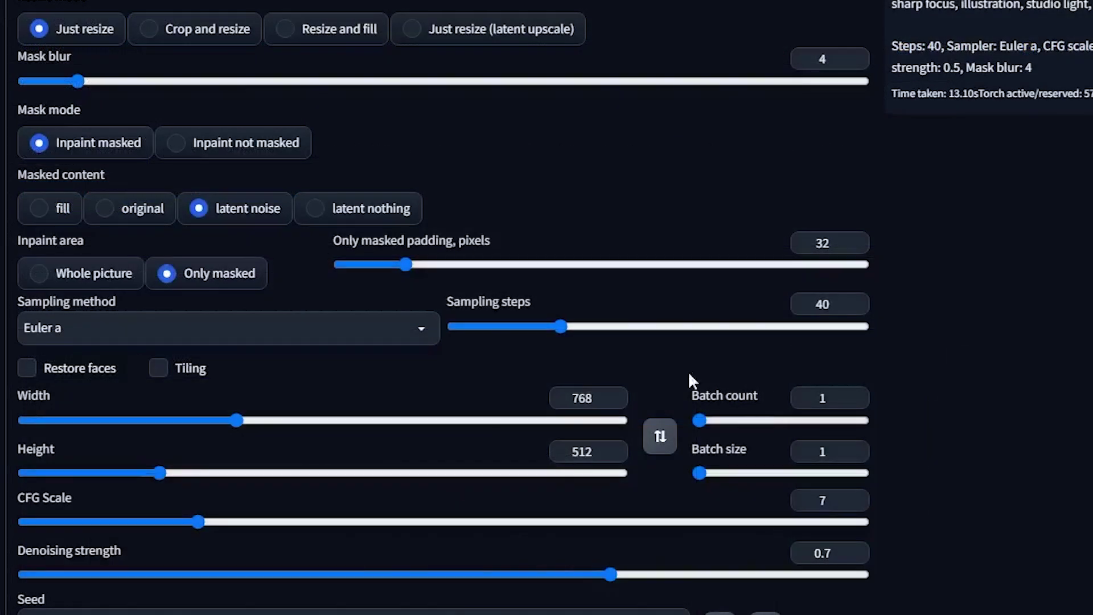
scroll(654, 353, "down", 1)
double_click(830, 304)
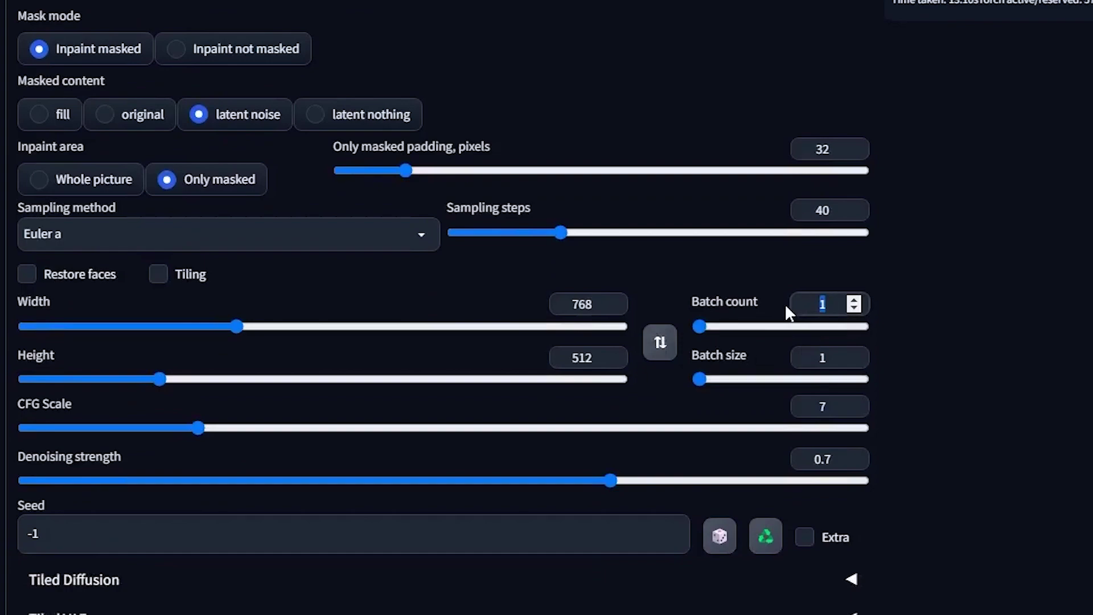
type("4")
left_click(771, 268)
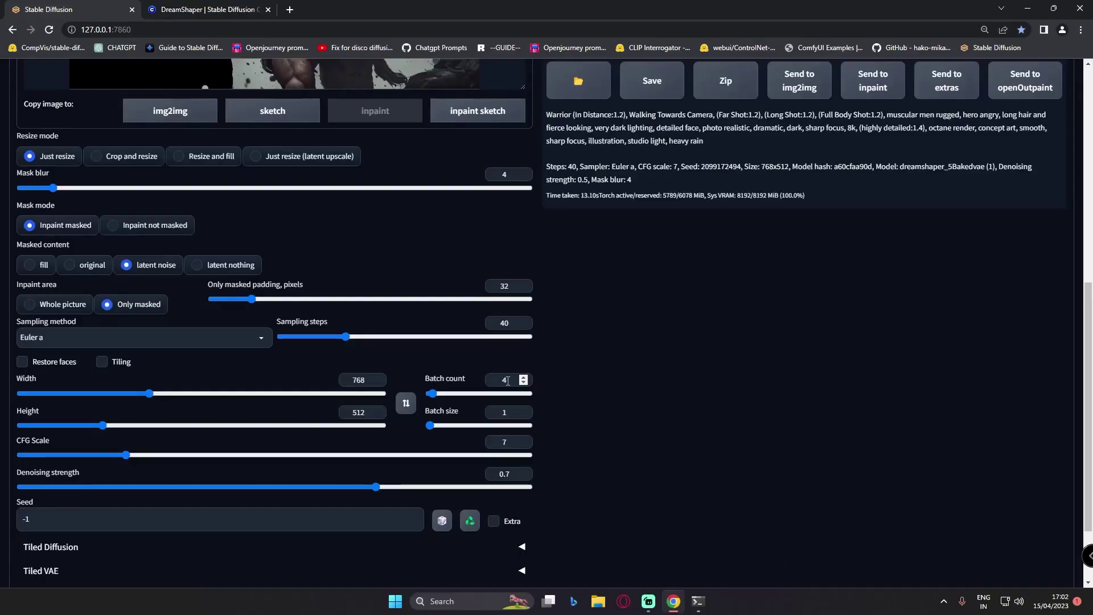
scroll(544, 393, "up", 8)
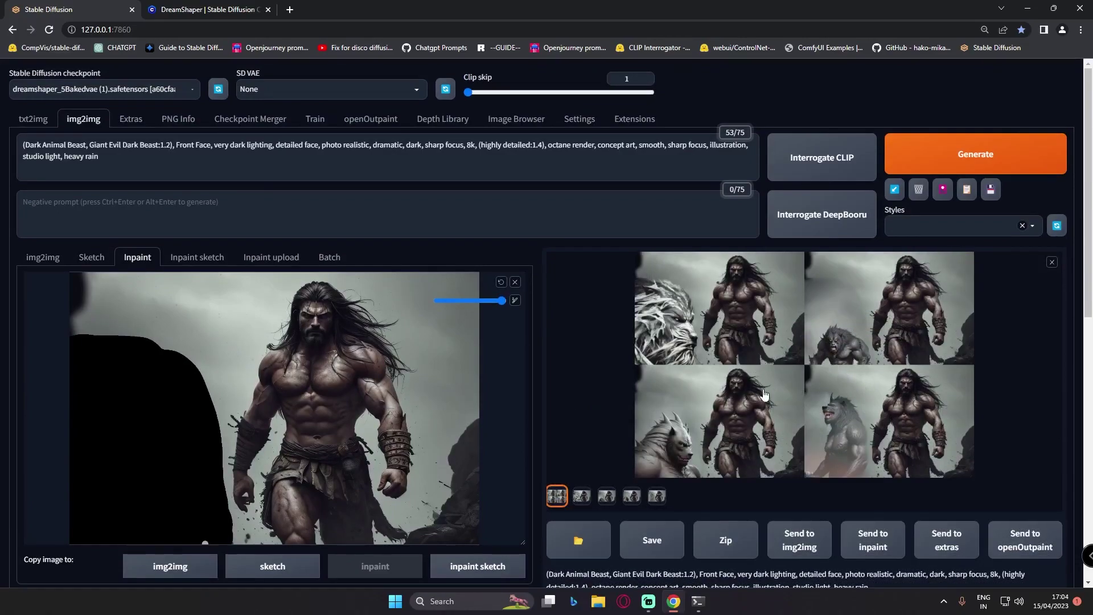
Step: Compare the four beast variations full screen, then close the viewer
left_click(770, 366)
scroll(509, 371, "down", 2)
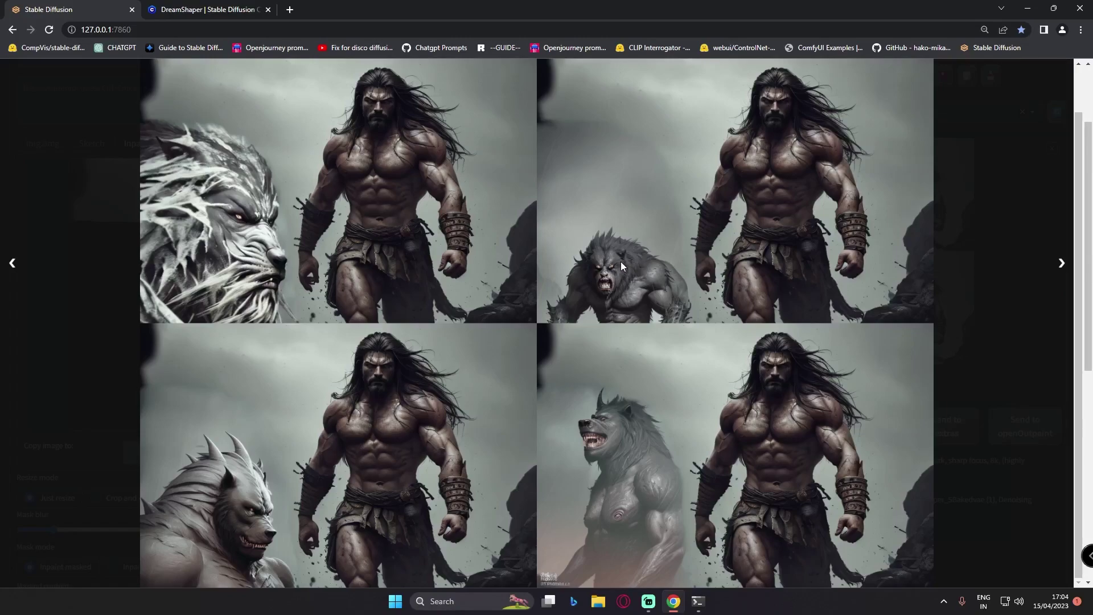
left_click(609, 290)
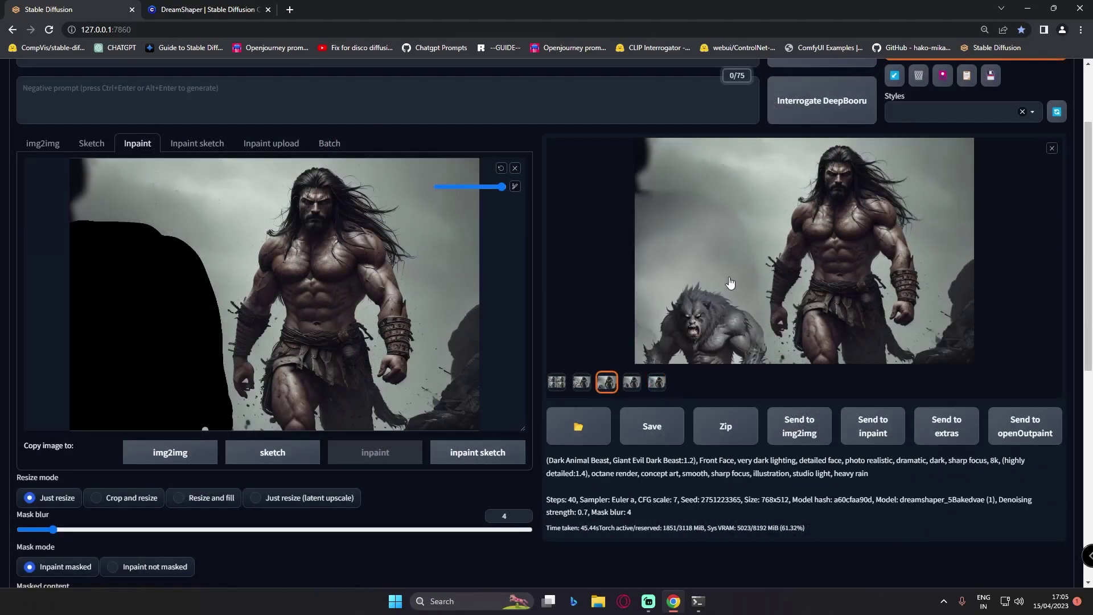
Step: Load the grey beast variation onto the Inpaint canvas and clear the leftover mask
left_click_drag(850, 233, 193, 325)
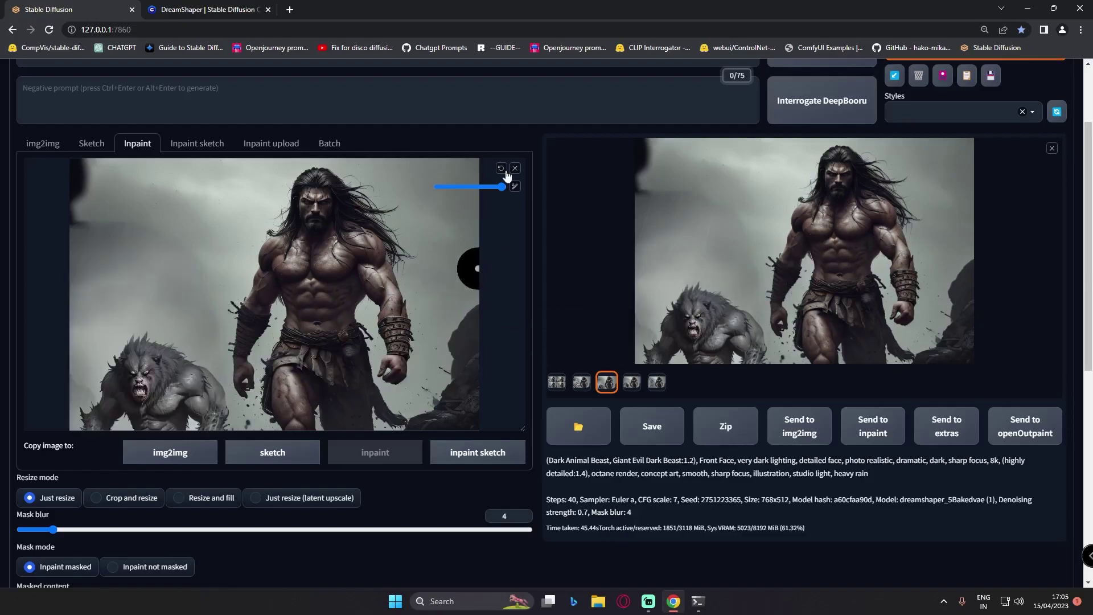
left_click(504, 171)
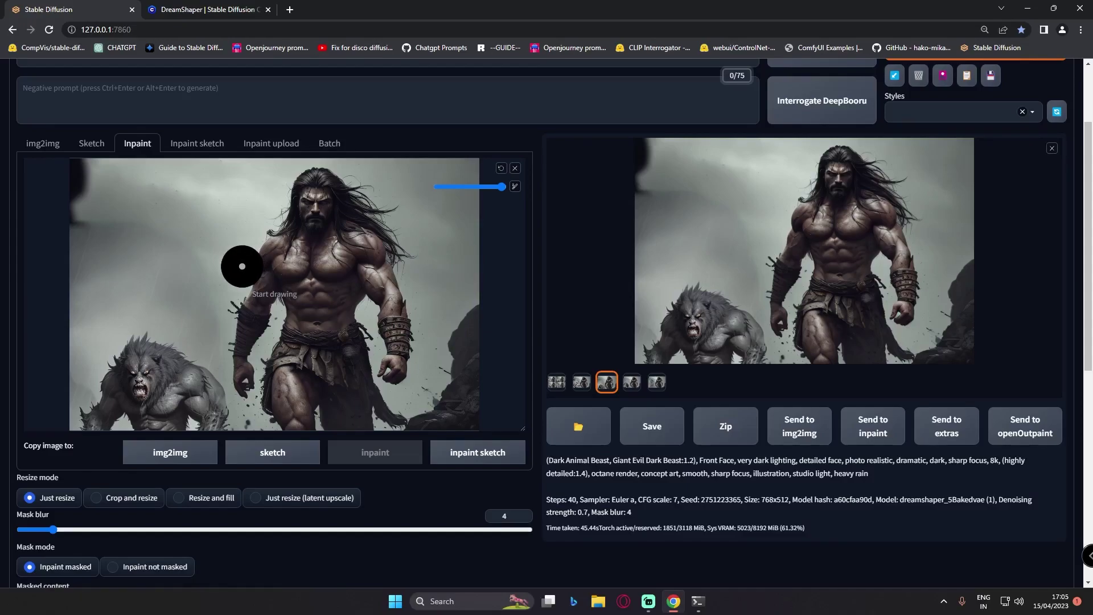
scroll(242, 267, "down", 1)
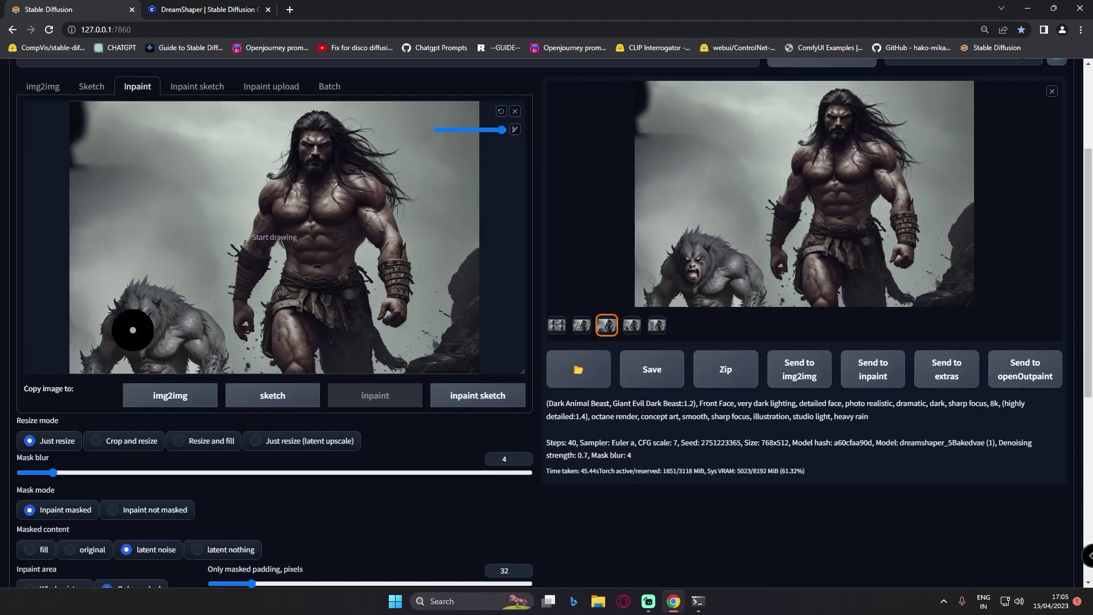
scroll(127, 326, "up", 3)
scroll(220, 227, "down", 3)
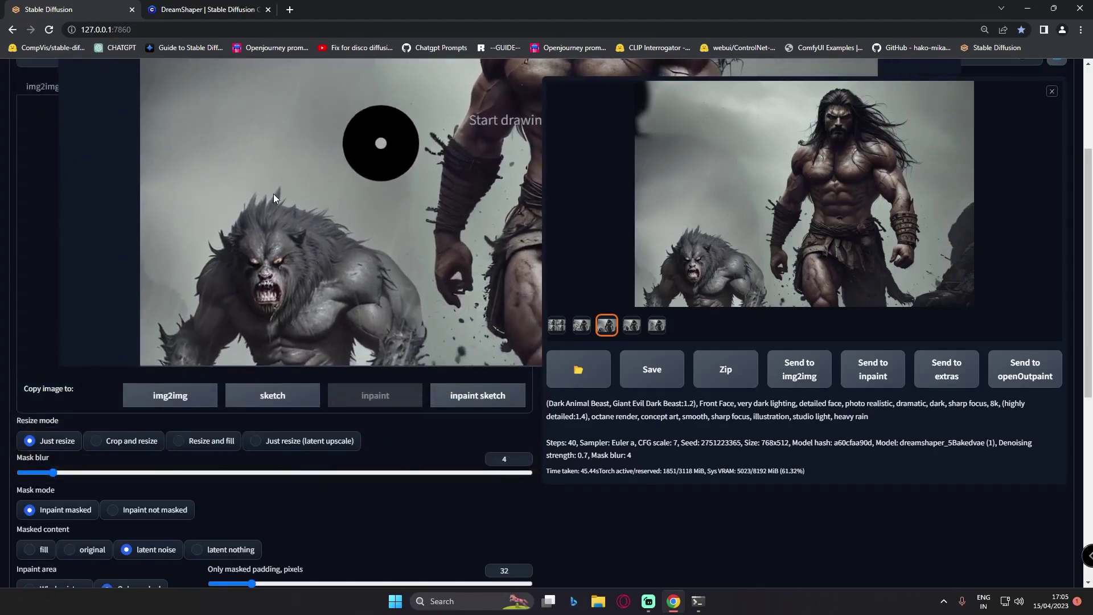
scroll(215, 244, "up", 3)
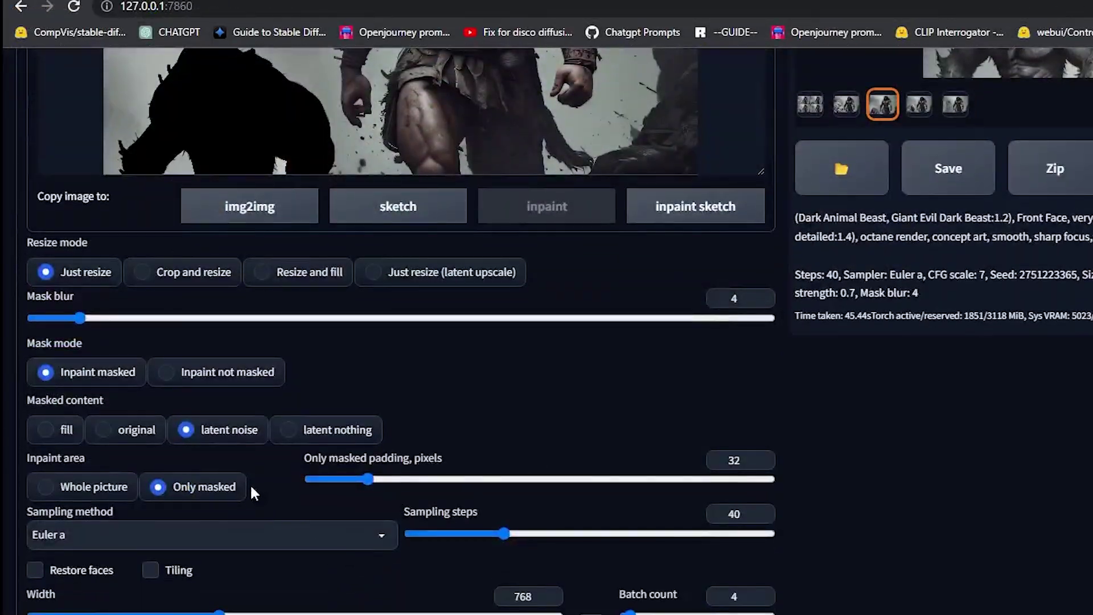
Step: Set Masked content to original, padding 16 and denoising strength 0.5
left_click(102, 430)
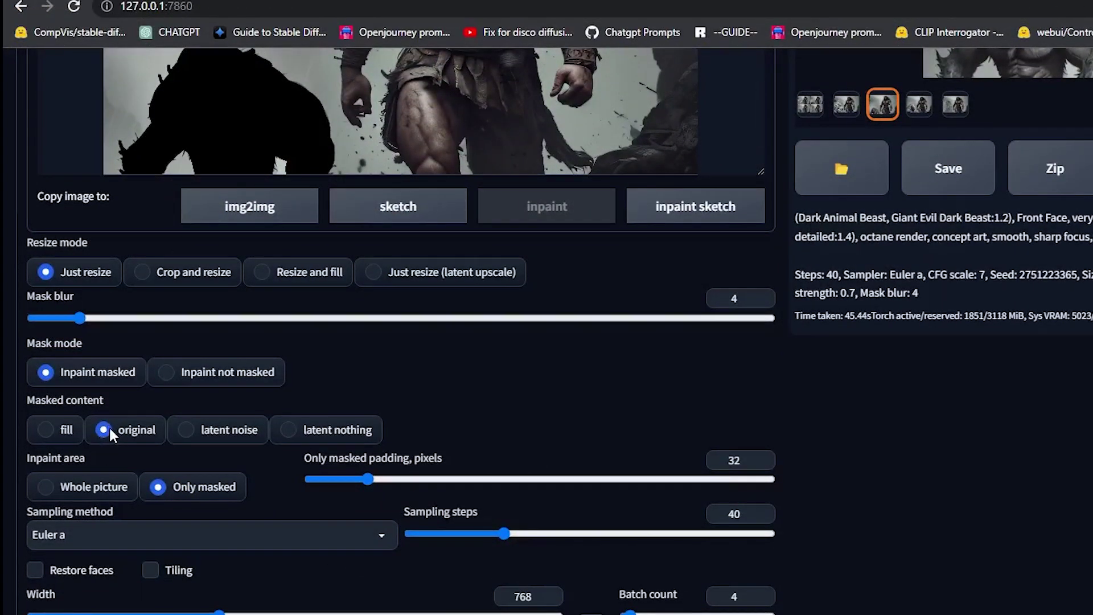
scroll(108, 426, "down", 2)
left_click_drag(368, 396, 340, 397)
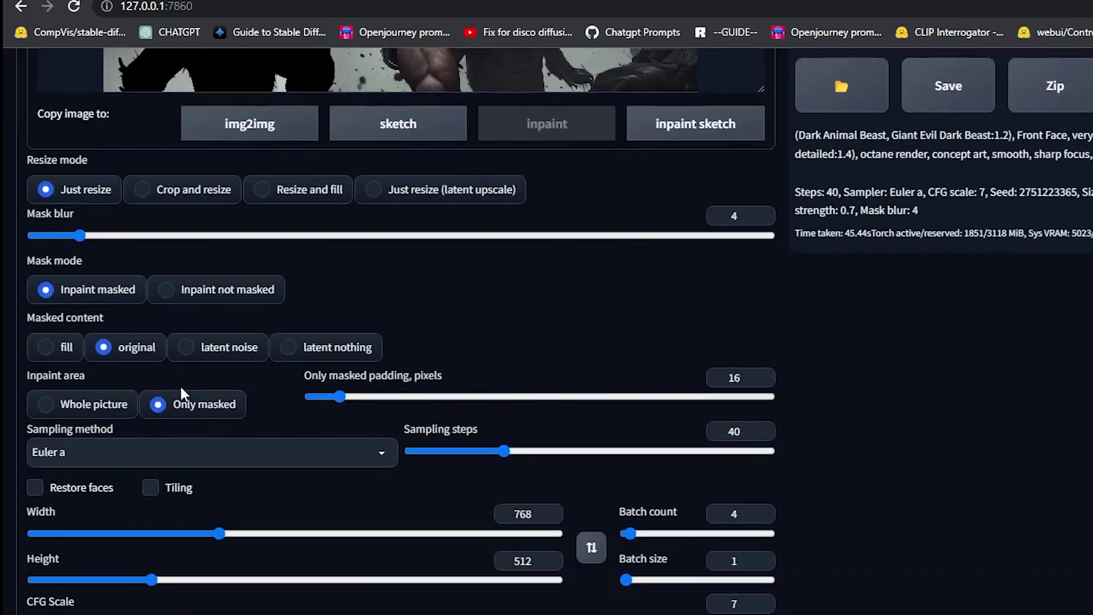
scroll(292, 435, "down", 2)
left_click_drag(550, 586, 401, 586)
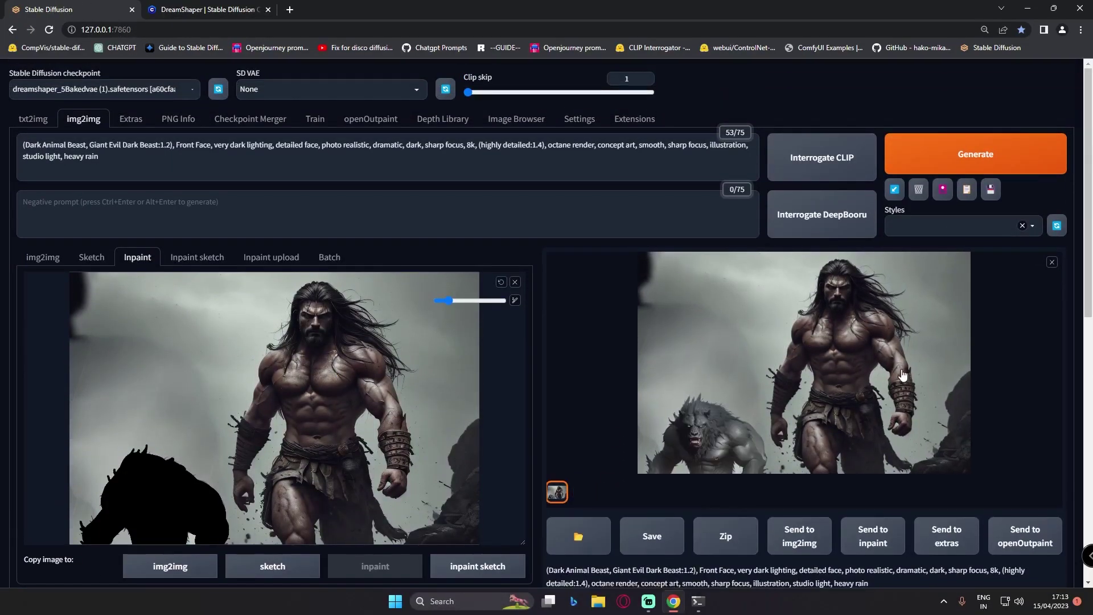
left_click(757, 399)
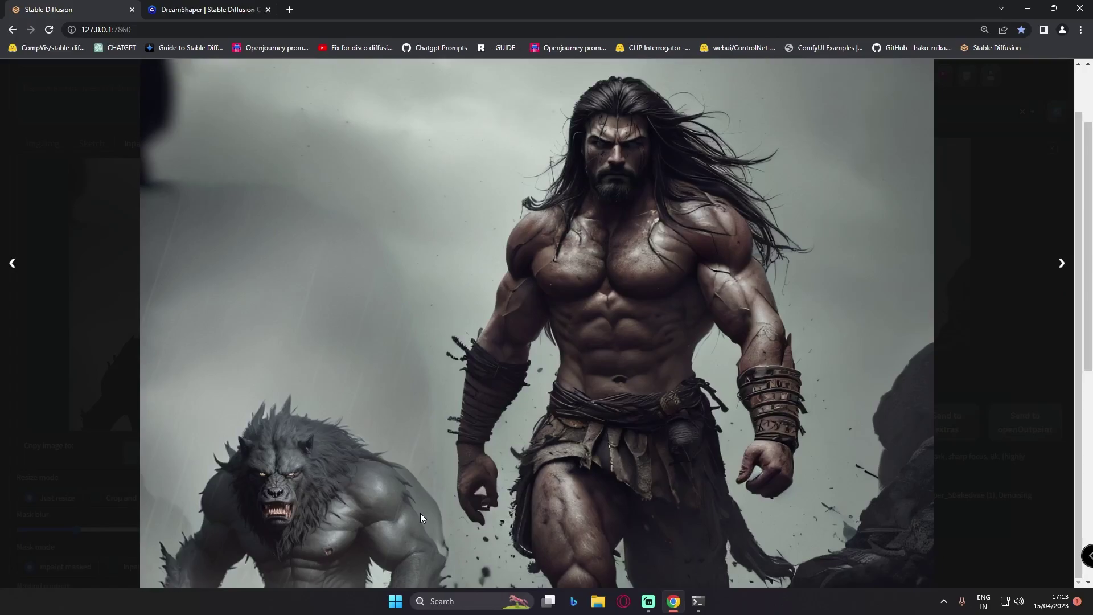
left_click(837, 452)
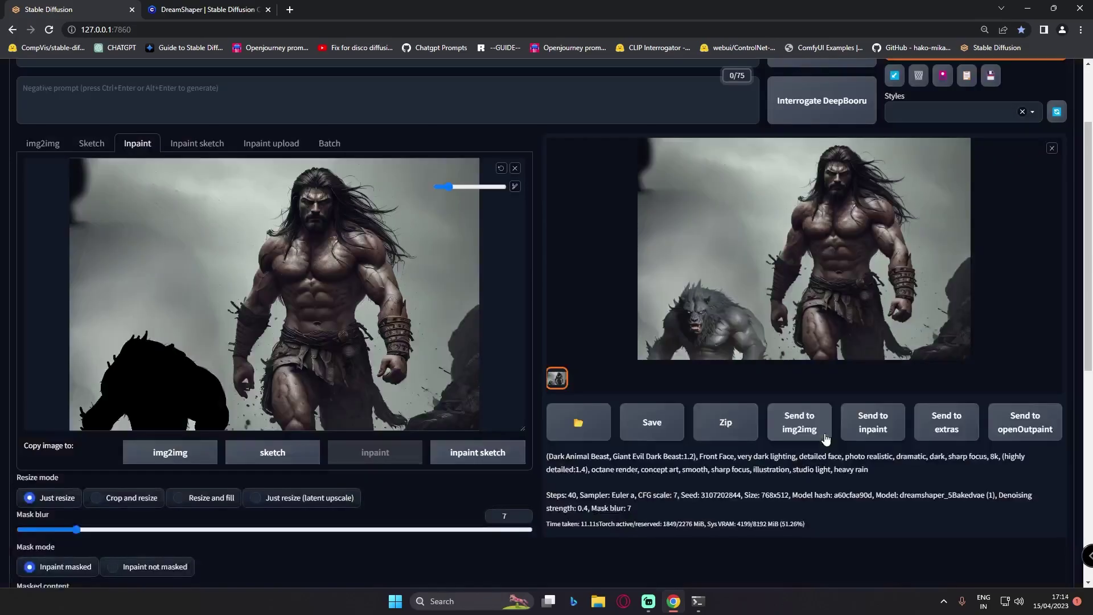
scroll(802, 438, "up", 1)
Step: Undo both mask strokes to remove the old mask over the beast
left_click(501, 227)
left_click(501, 227)
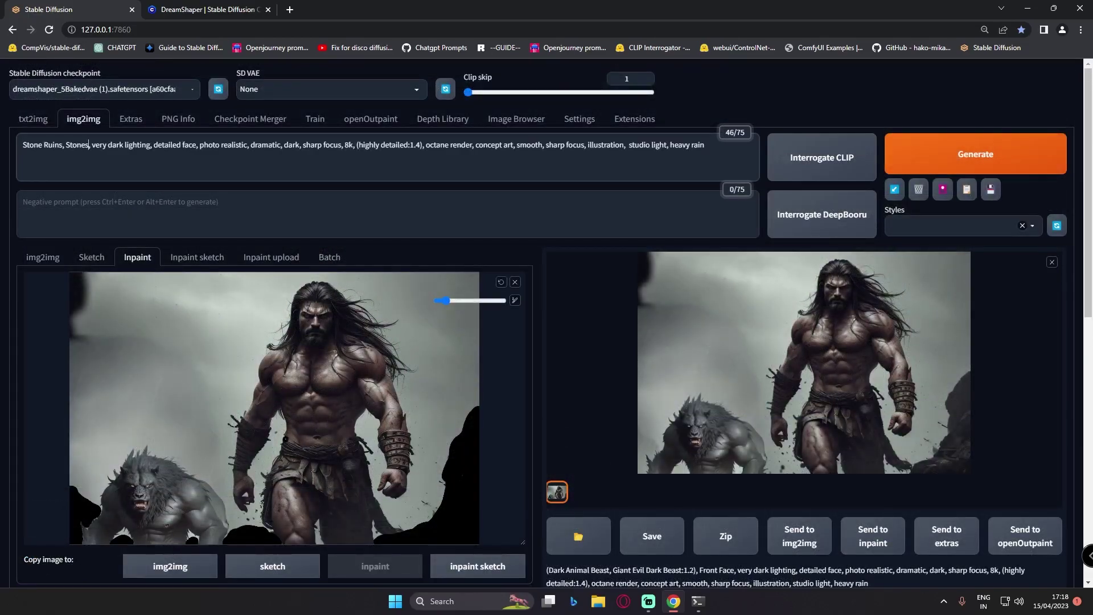
scroll(546, 319, "down", 2)
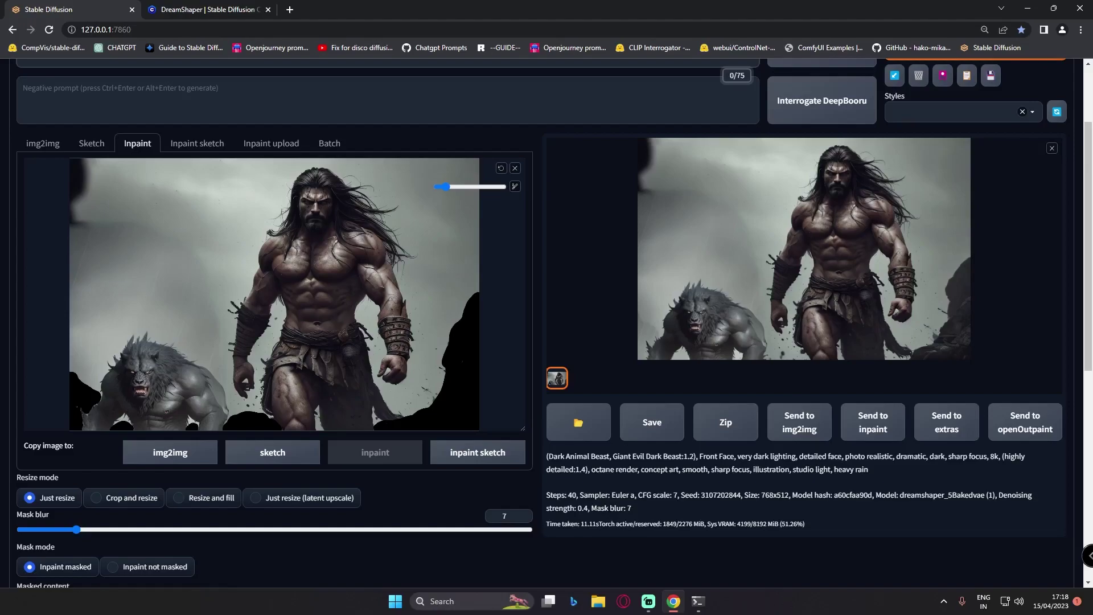
scroll(22, 146, "up", 2)
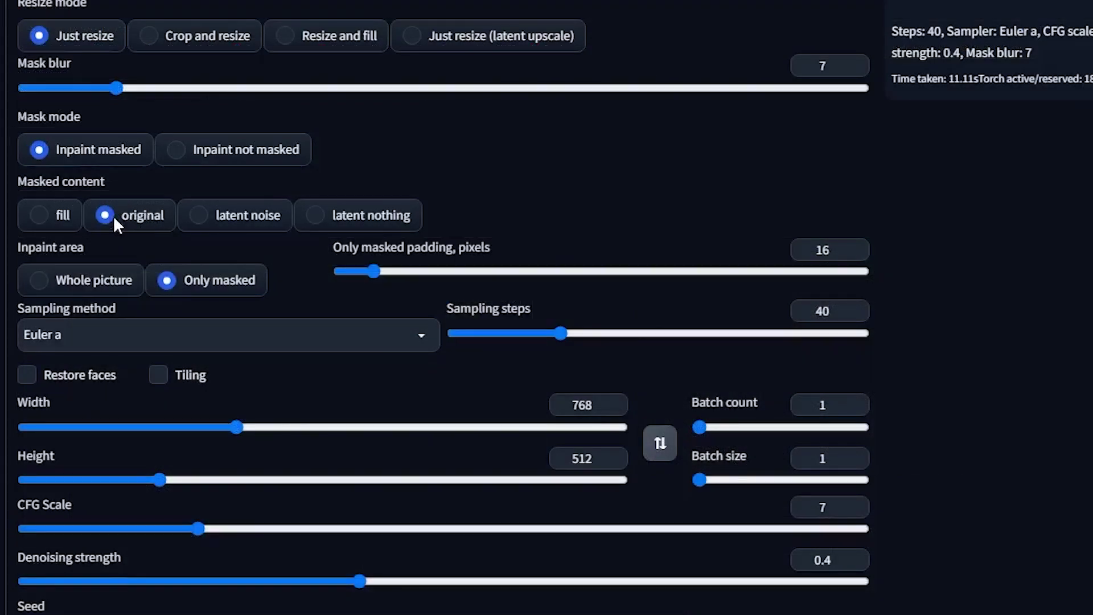
Step: Set mask blur to 5, only-masked padding to 36, and raise denoising strength to 0.7
scroll(276, 171, "up", 4)
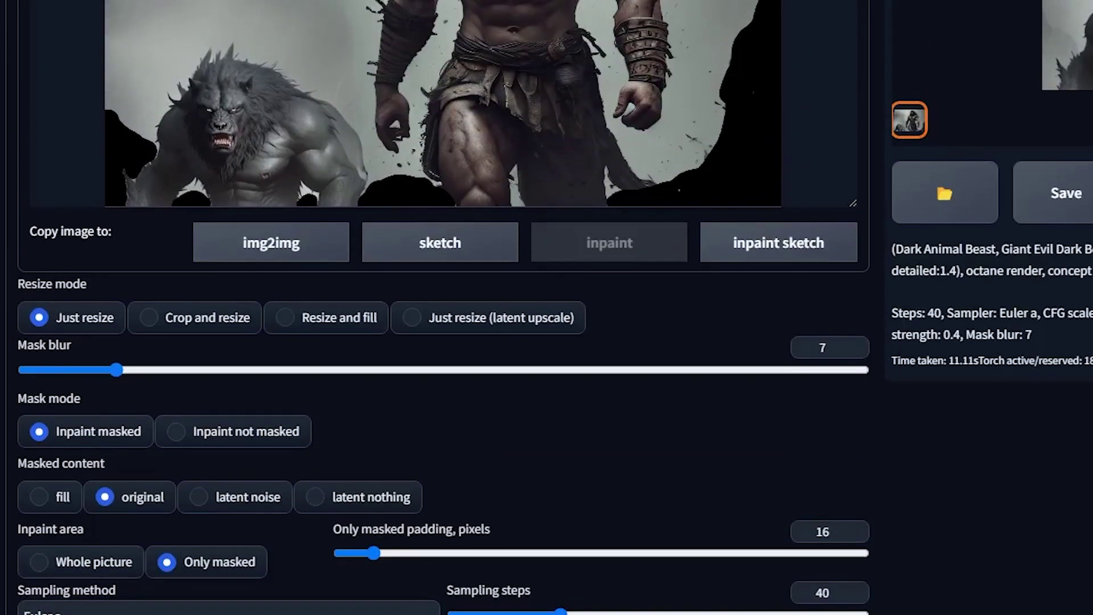
scroll(174, 336, "down", 3)
scroll(361, 404, "down", 2)
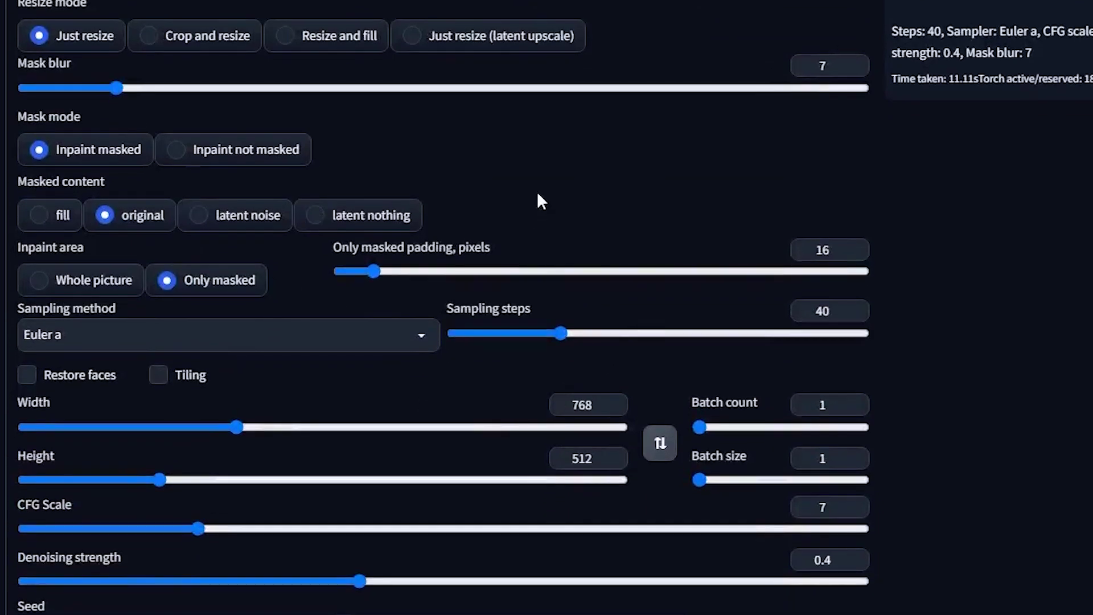
left_click(91, 87)
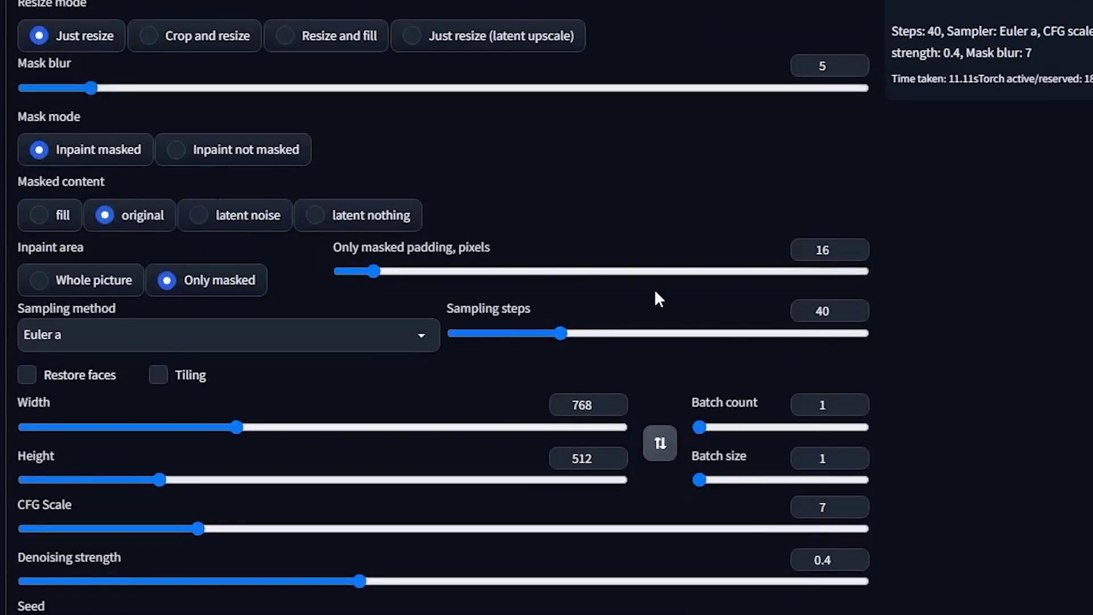
scroll(654, 289, "down", 2)
left_click_drag(368, 178, 413, 176)
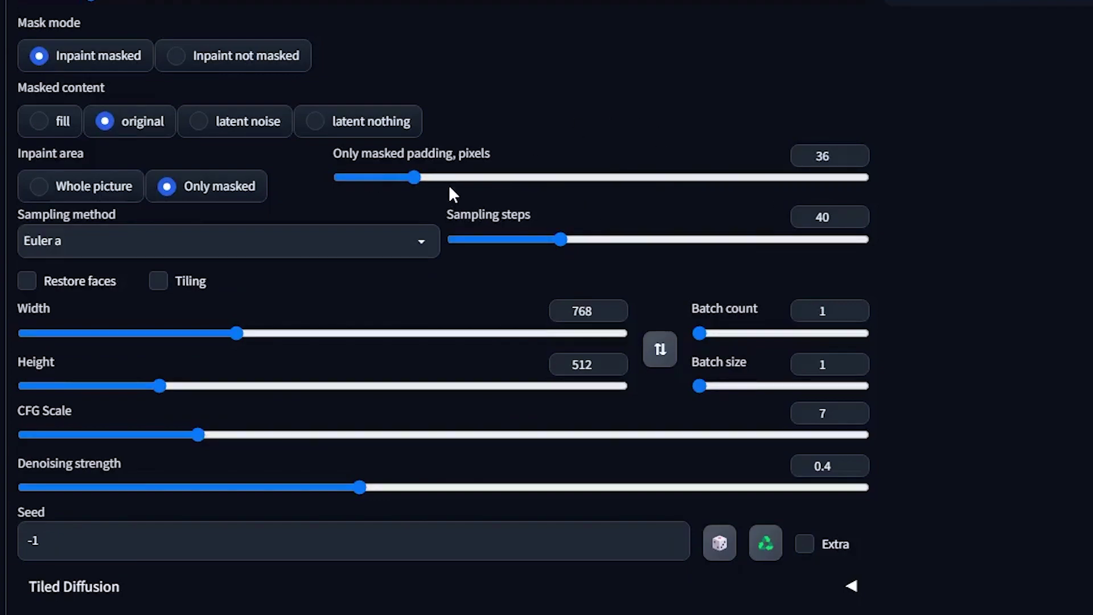
scroll(758, 316, "down", 1)
left_click_drag(360, 419, 610, 420)
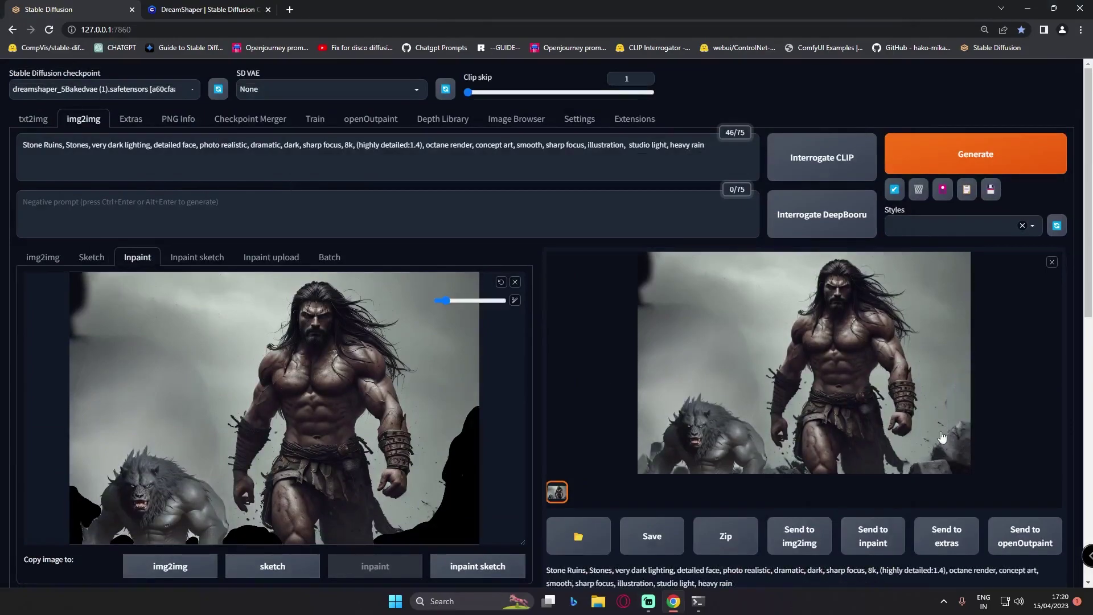
Step: Review the last result, lower denoising strength to 0.45, and view the regenerated image full screen
left_click(899, 436)
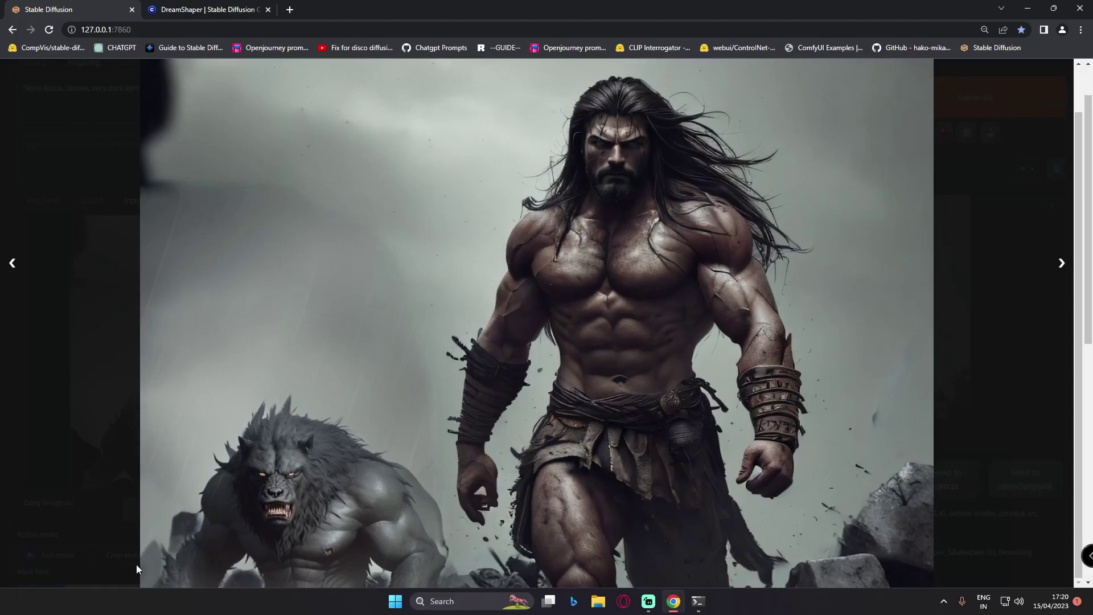
left_click(972, 435)
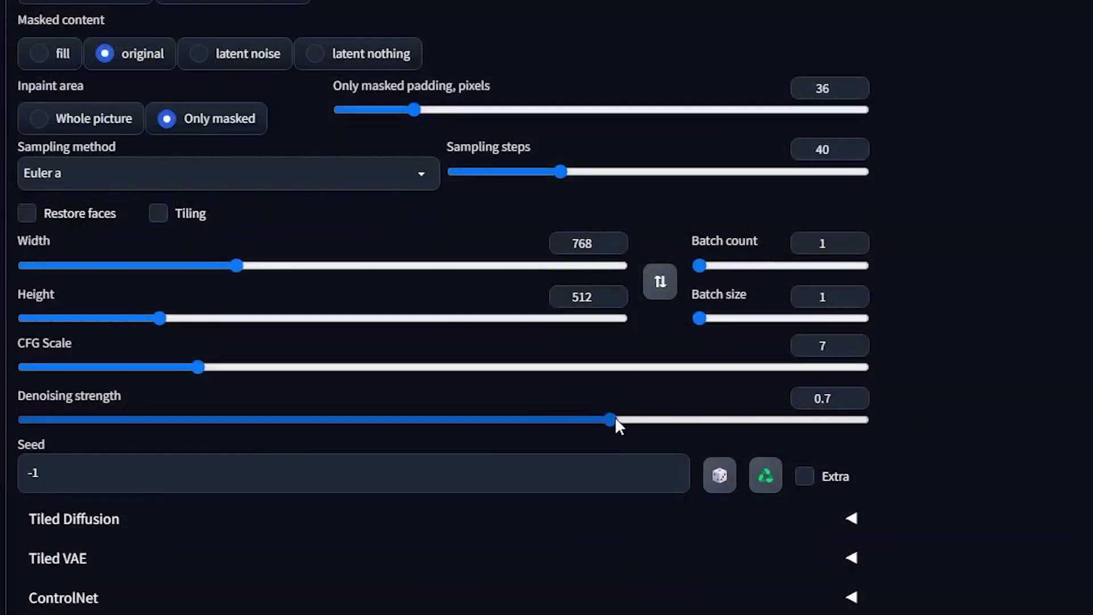
left_click_drag(615, 422, 424, 428)
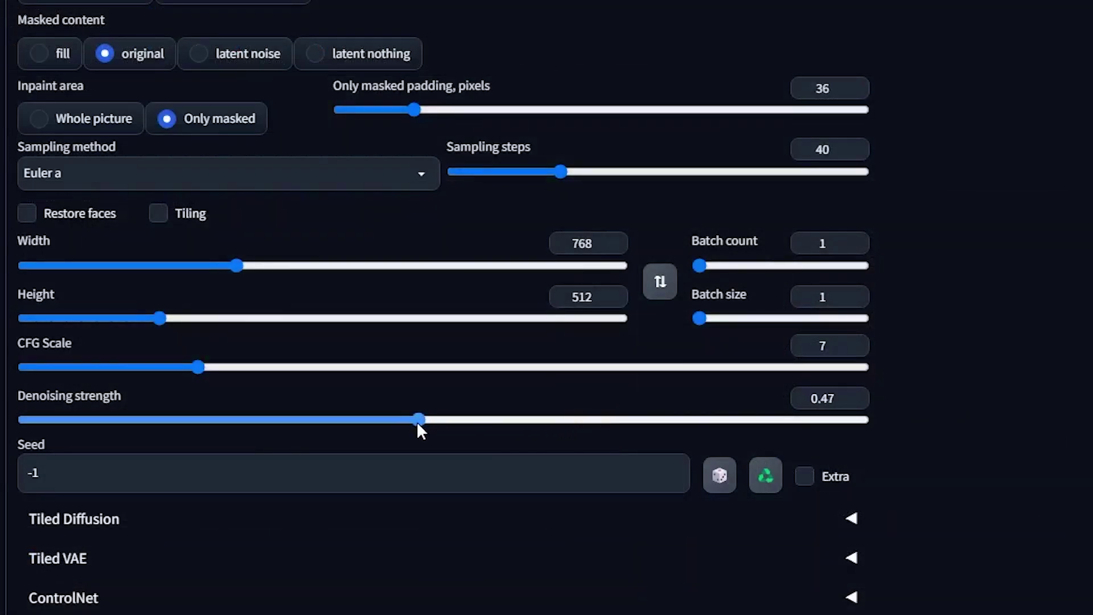
left_click_drag(407, 421, 402, 421)
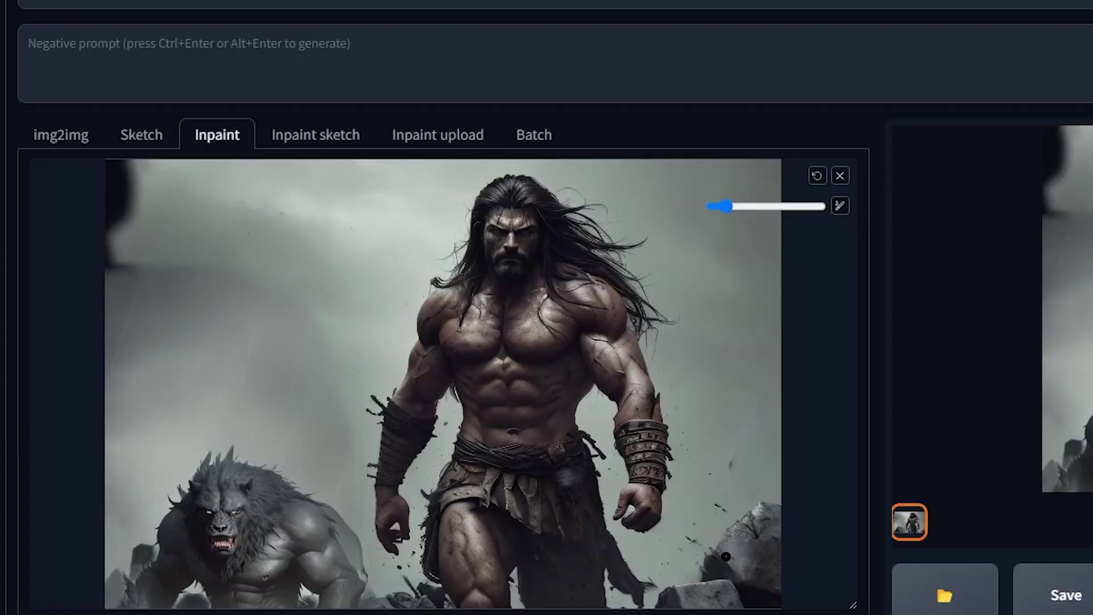
scroll(636, 566, "down", 10)
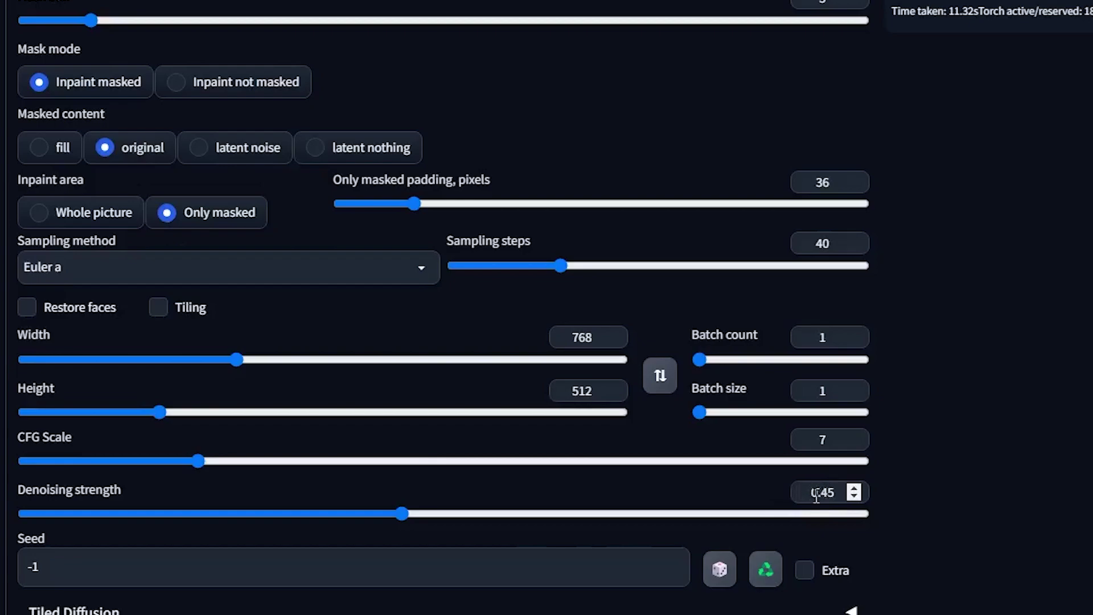
scroll(988, 566, "up", 10)
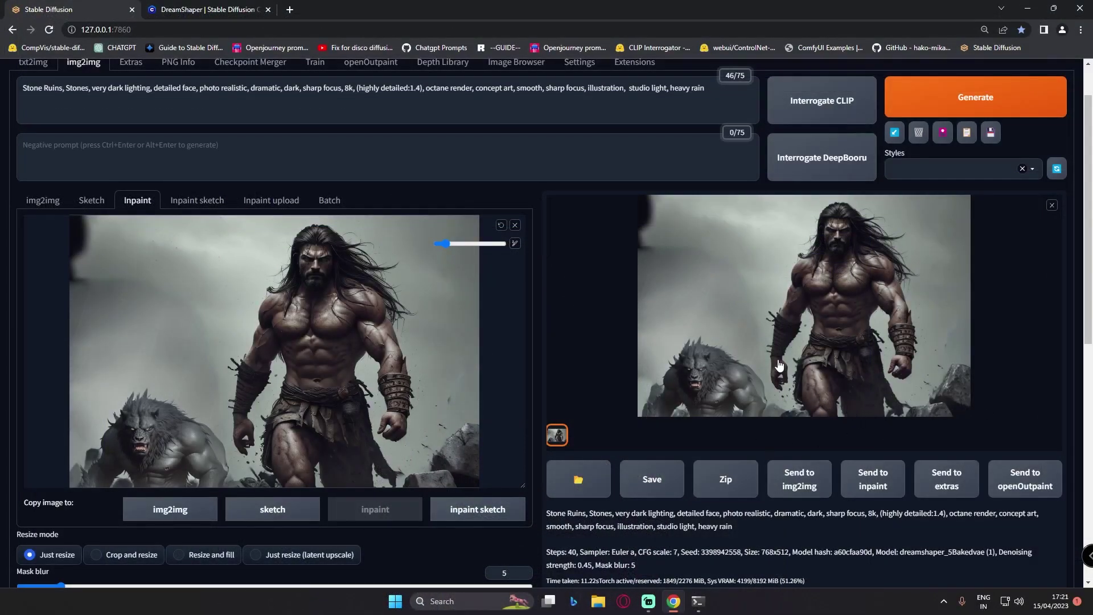
left_click(779, 366)
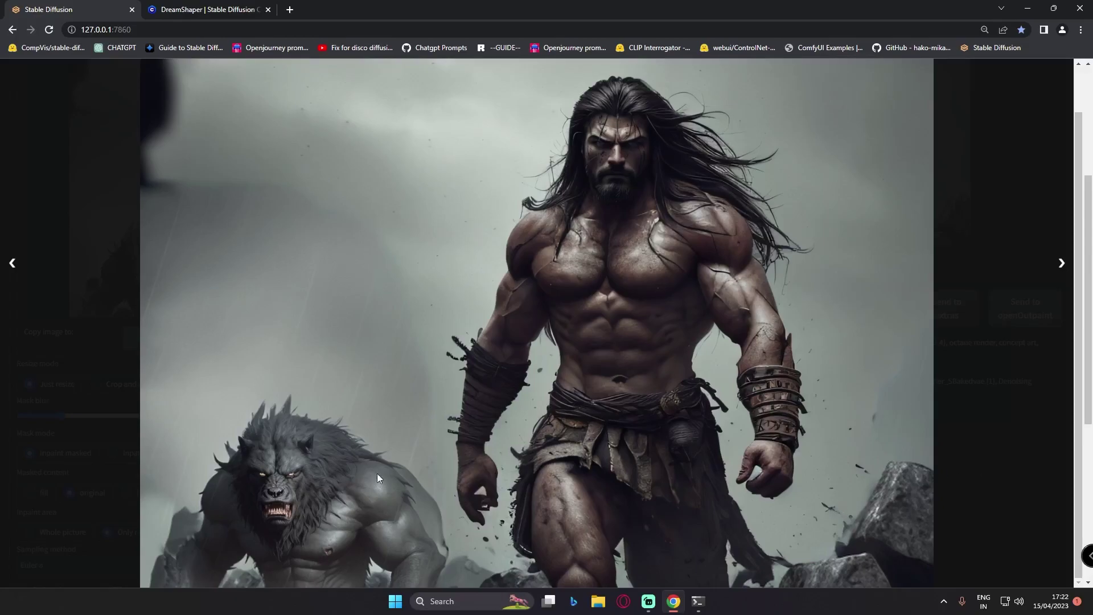
Step: Close the full-screen view and clear the old mask with four undos
left_click(350, 446)
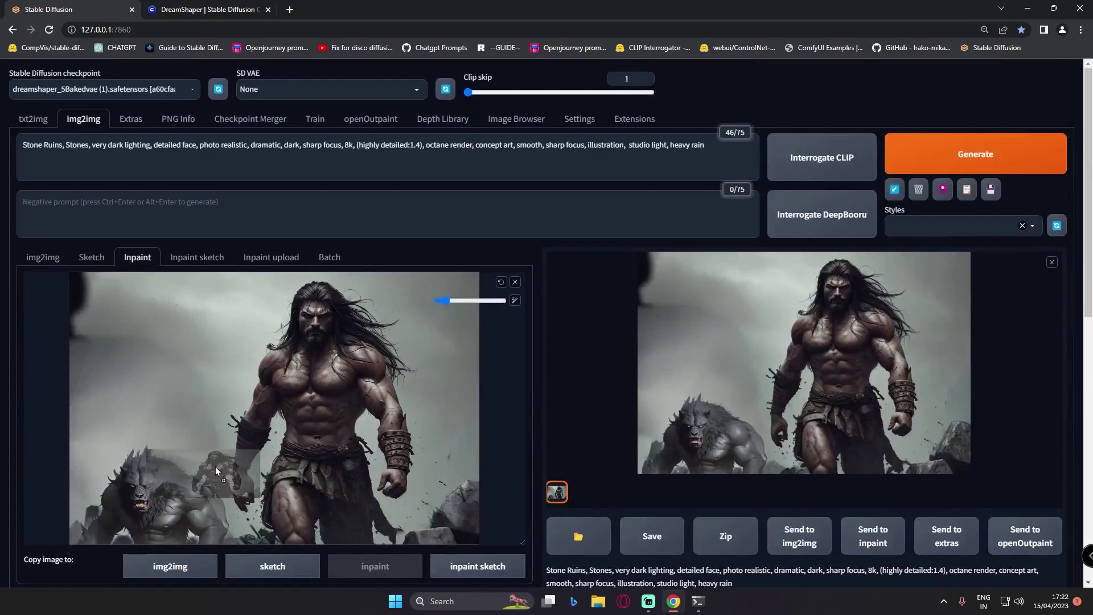
left_click(501, 283)
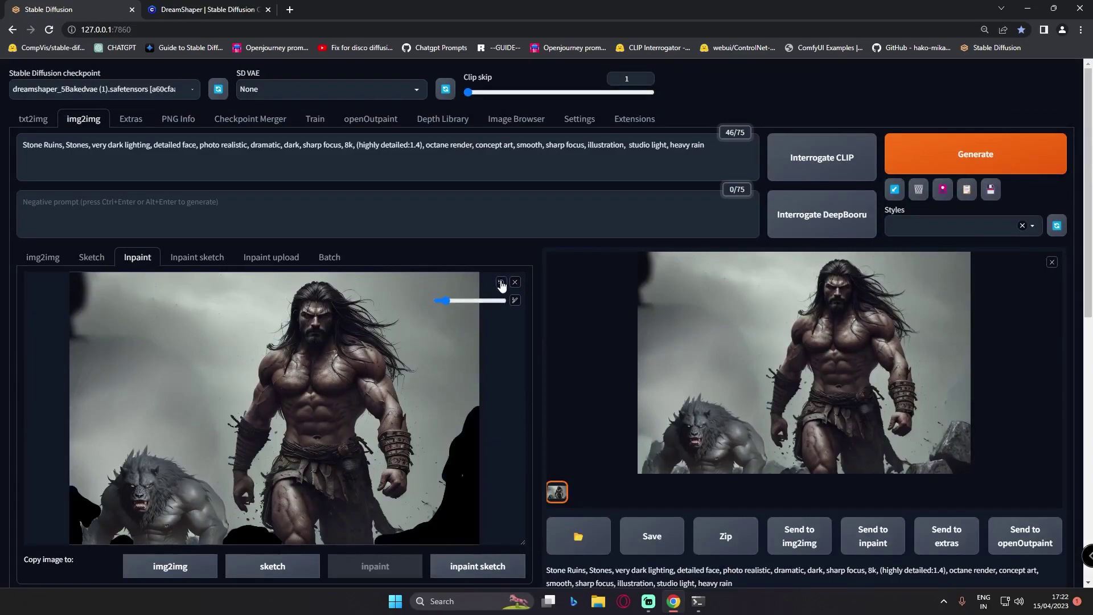
left_click(501, 283)
left_click(501, 283)
left_click(501, 283)
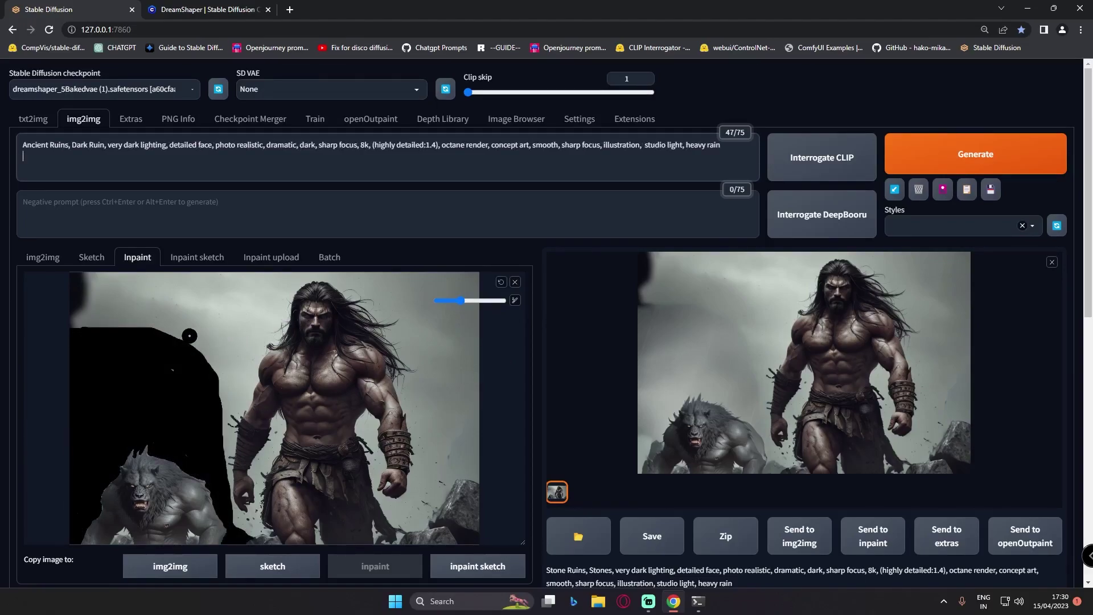
scroll(155, 354, "down", 1)
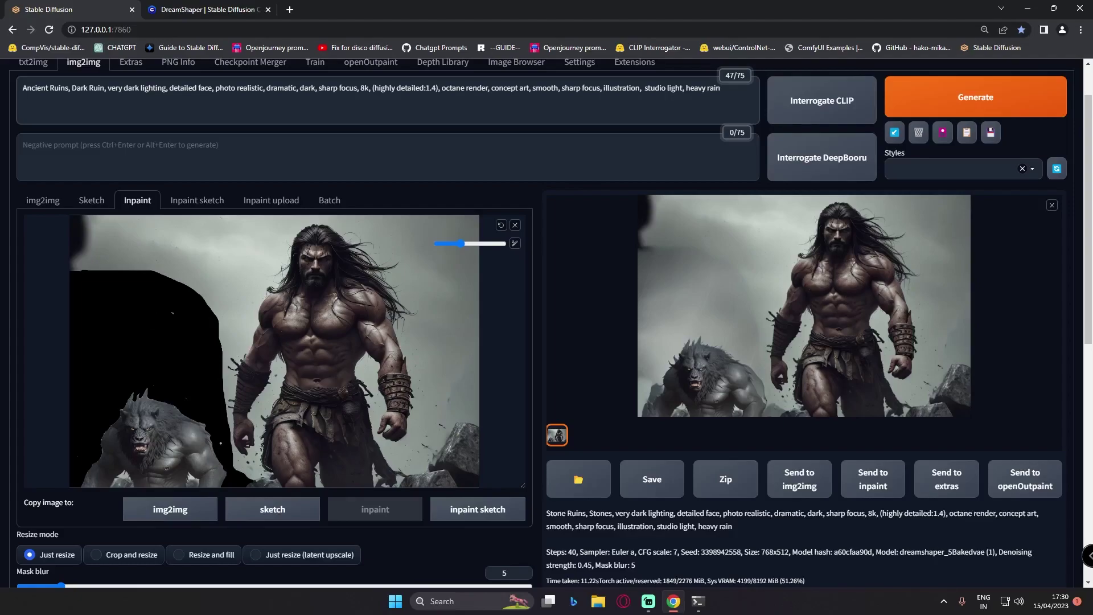
Step: Preview the current result full screen, then select 'Ancient Ruins' at the prompt start
left_click(785, 367)
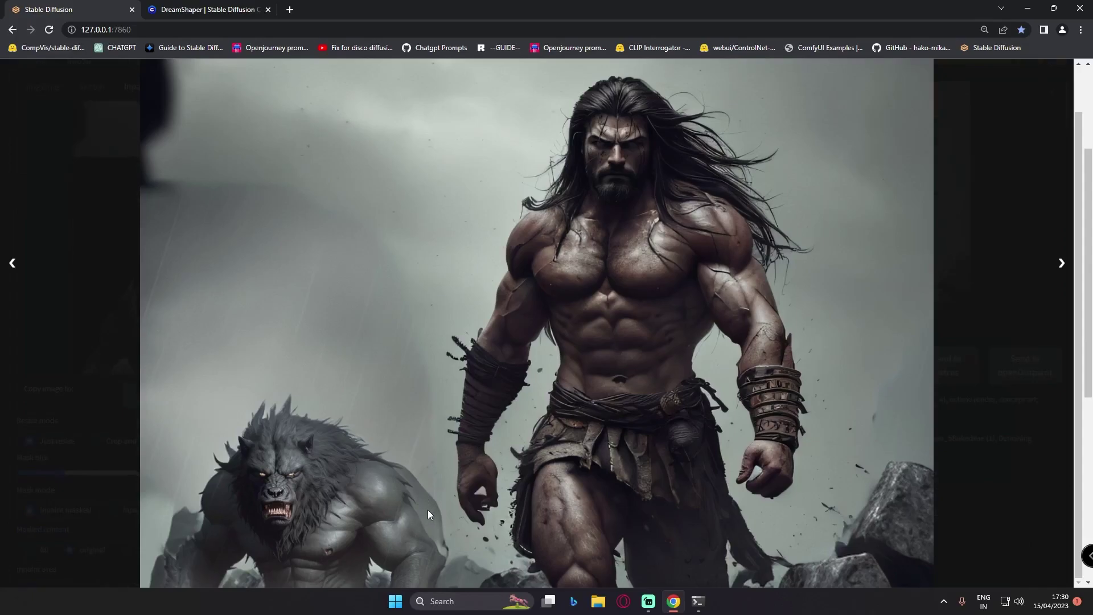
left_click(645, 426)
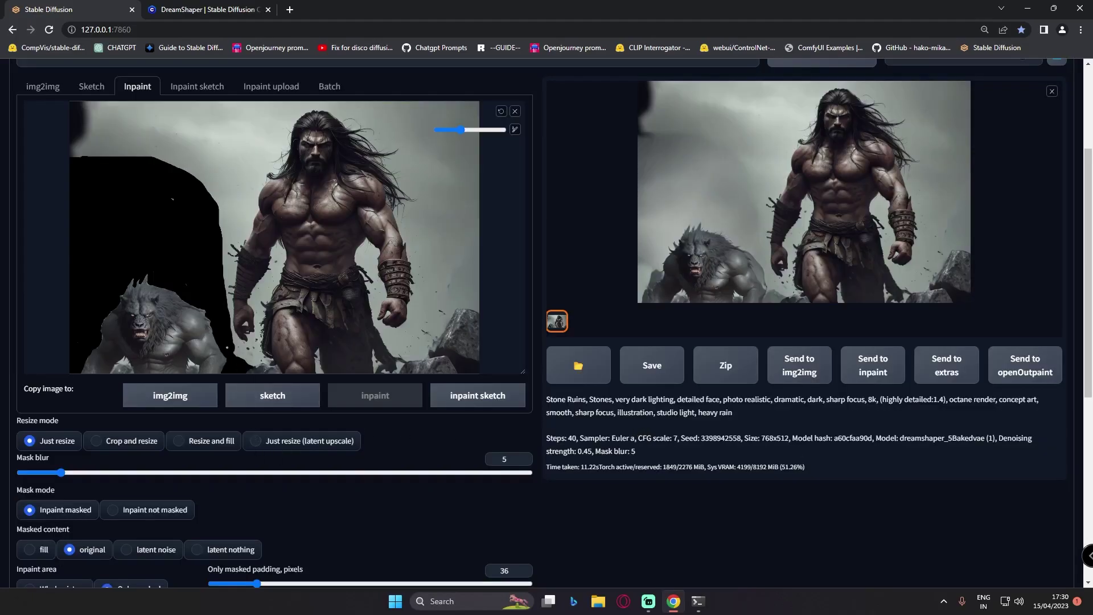
scroll(209, 323, "up", 3)
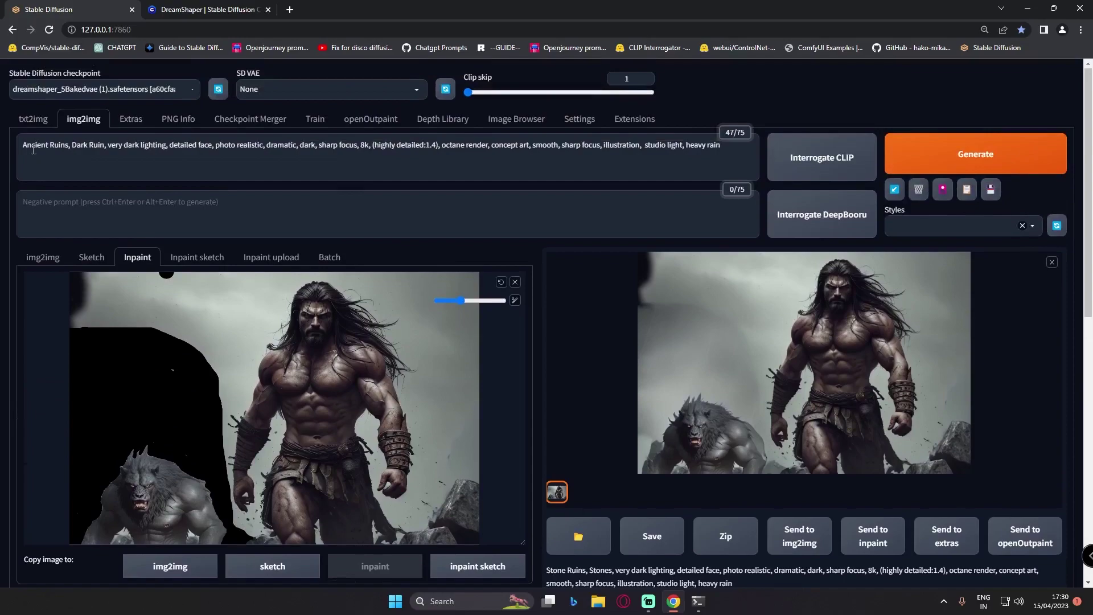
left_click_drag(23, 145, 66, 145)
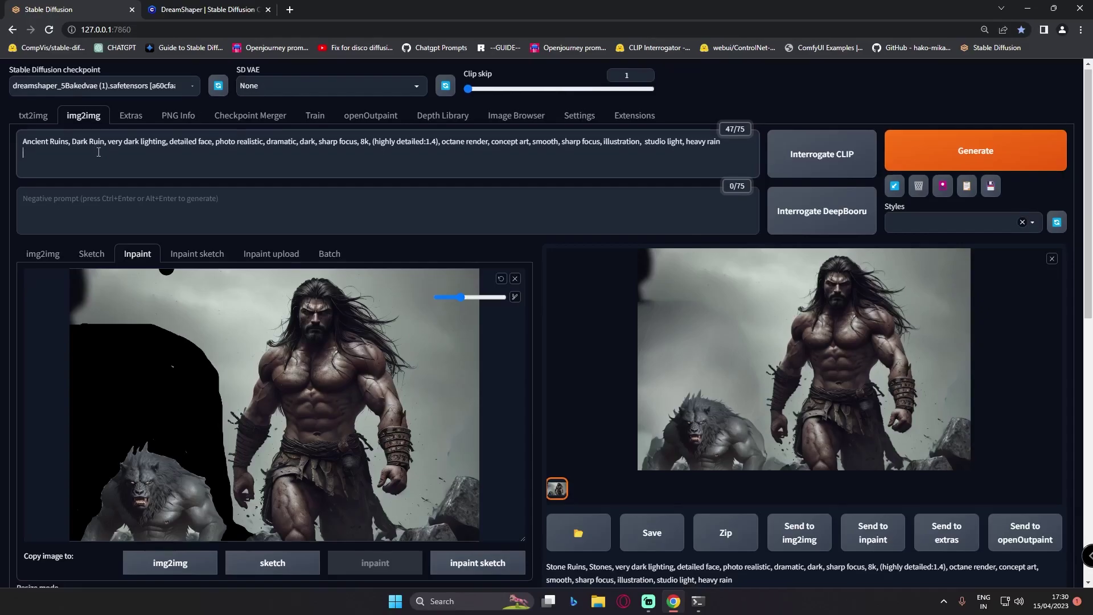
Step: Set mask blur to 2, denoising strength to 0.65 and batch count to 3
scroll(192, 402, "down", 4)
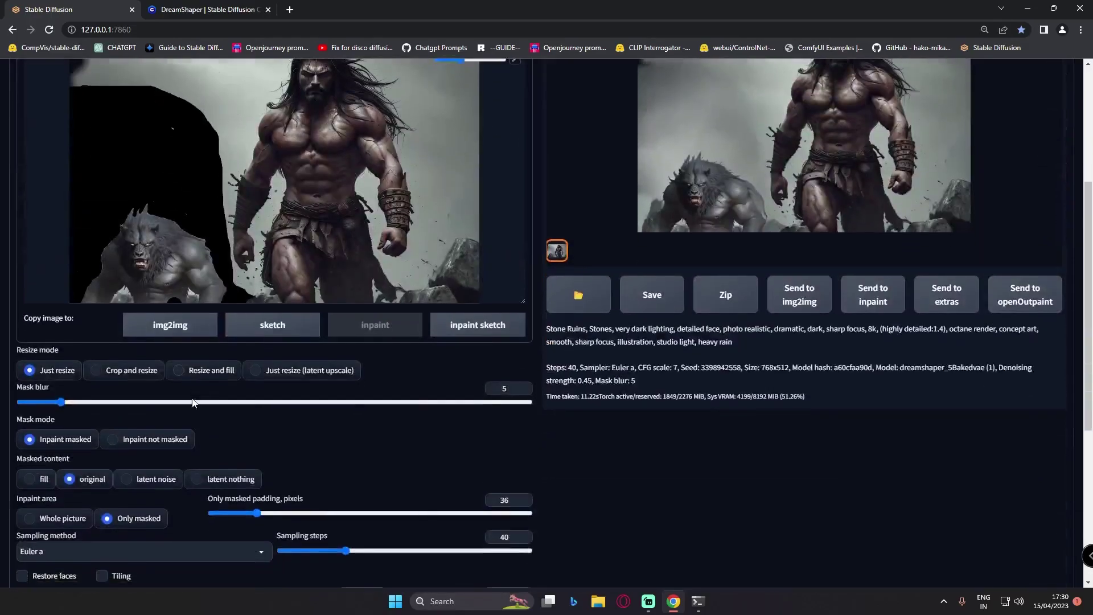
scroll(192, 402, "down", 4)
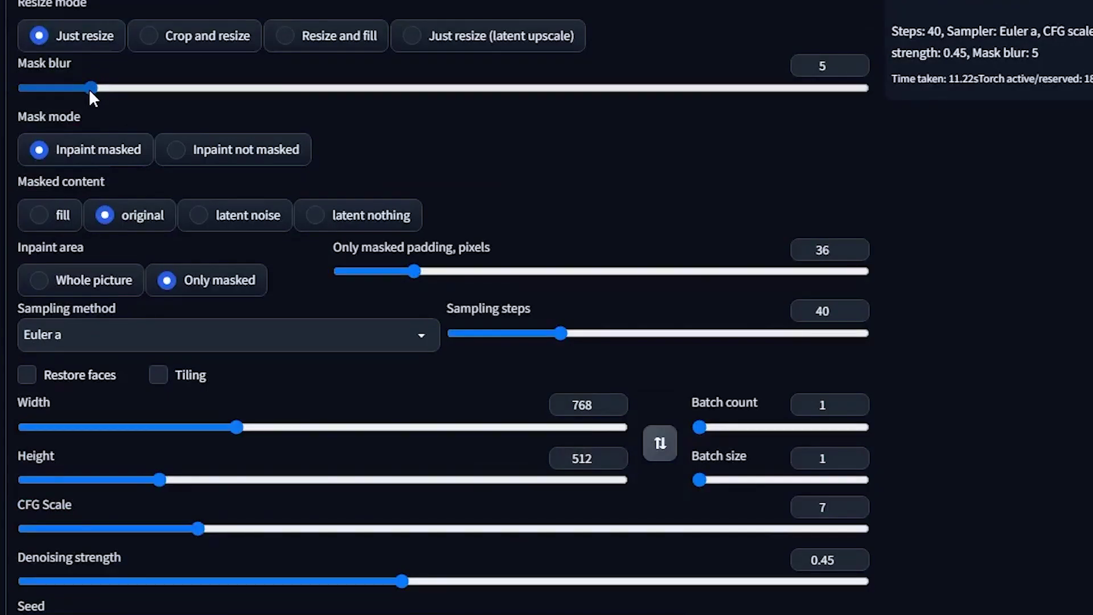
left_click_drag(61, 188, 37, 190)
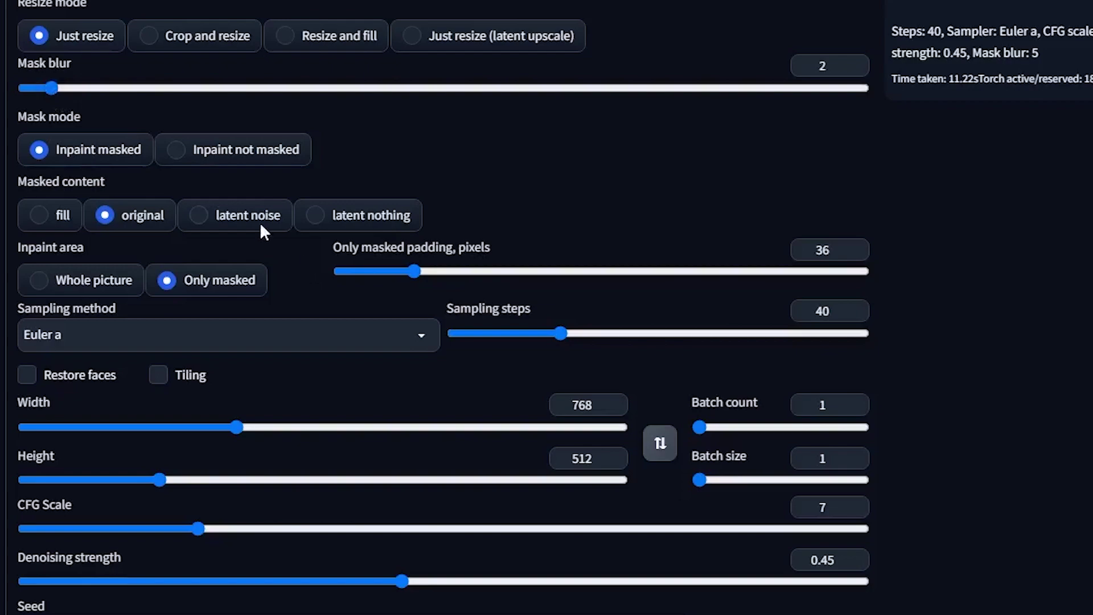
left_click_drag(402, 581, 568, 582)
left_click_drag(833, 405, 770, 409)
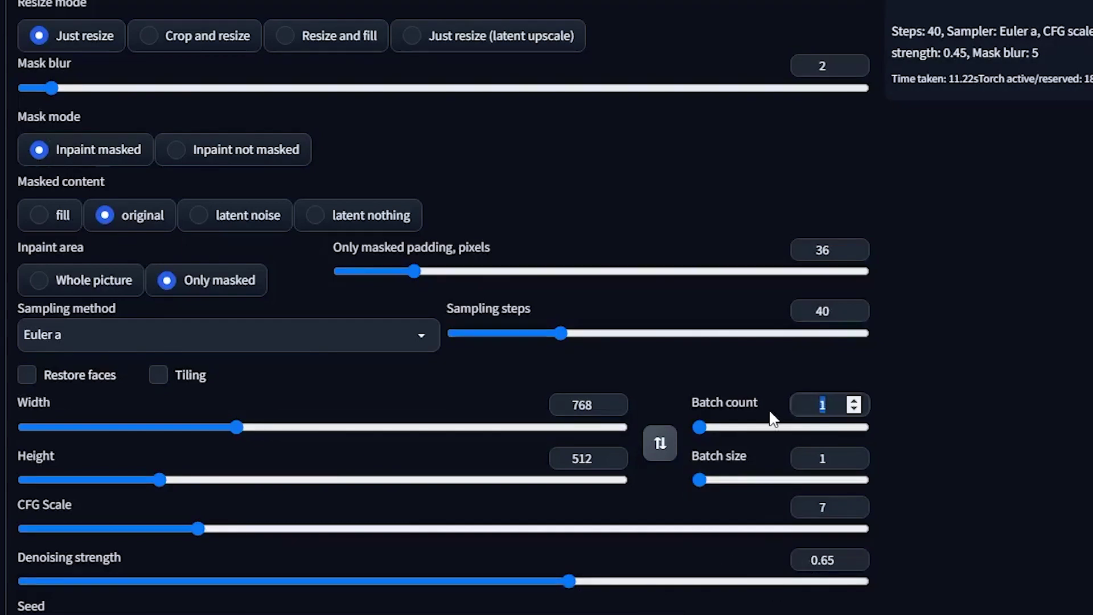
key("Up")
key("Up")
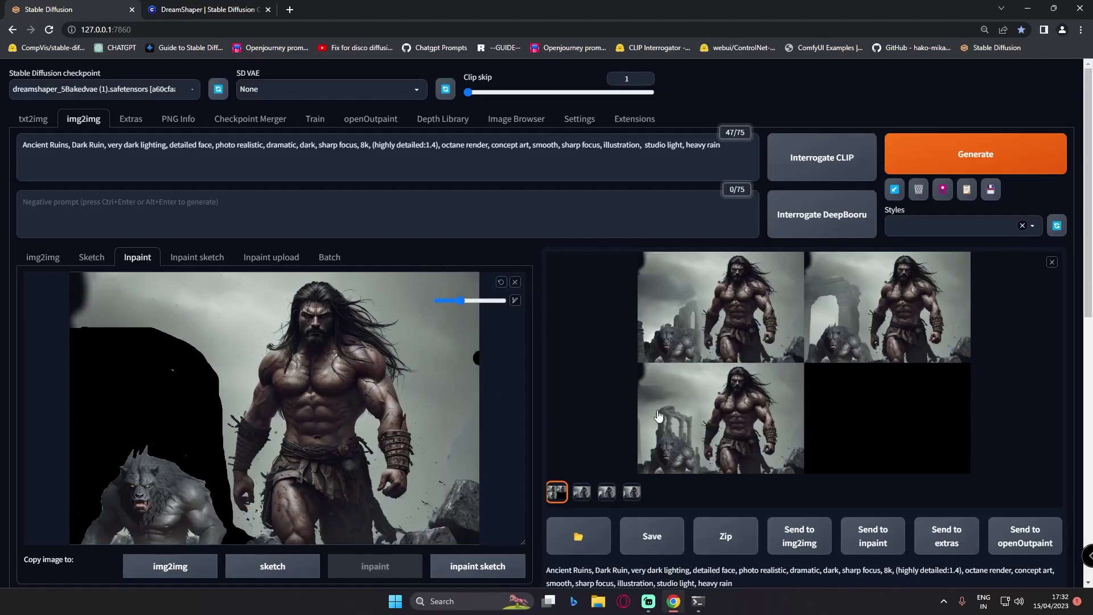
Step: Browse the three variants full screen and settle on the large single-arch version
scroll(672, 407, "down", 1)
left_click(749, 338)
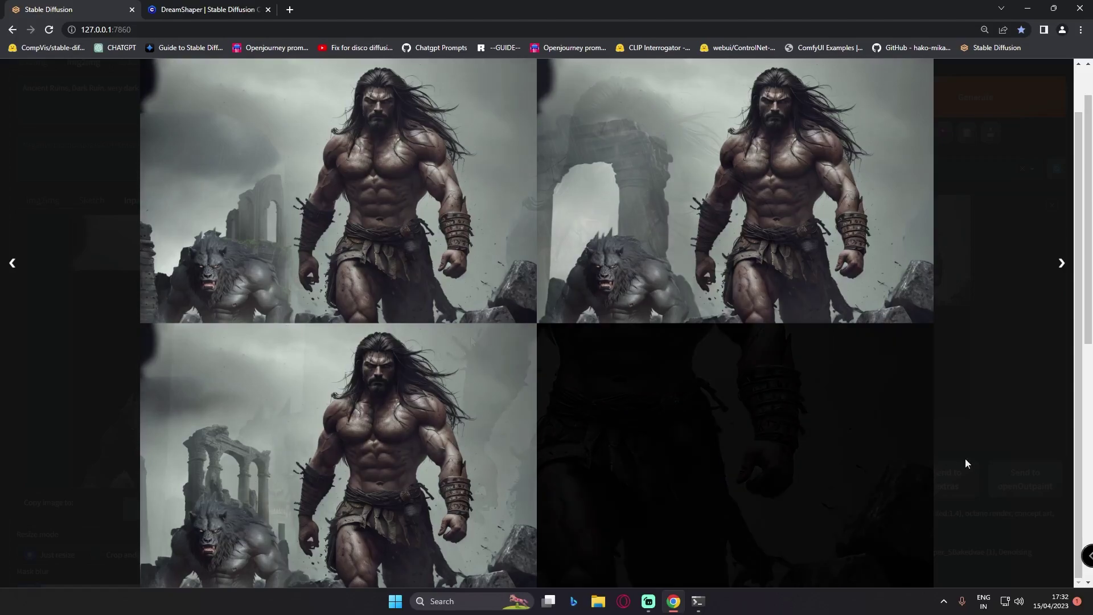
key("Right")
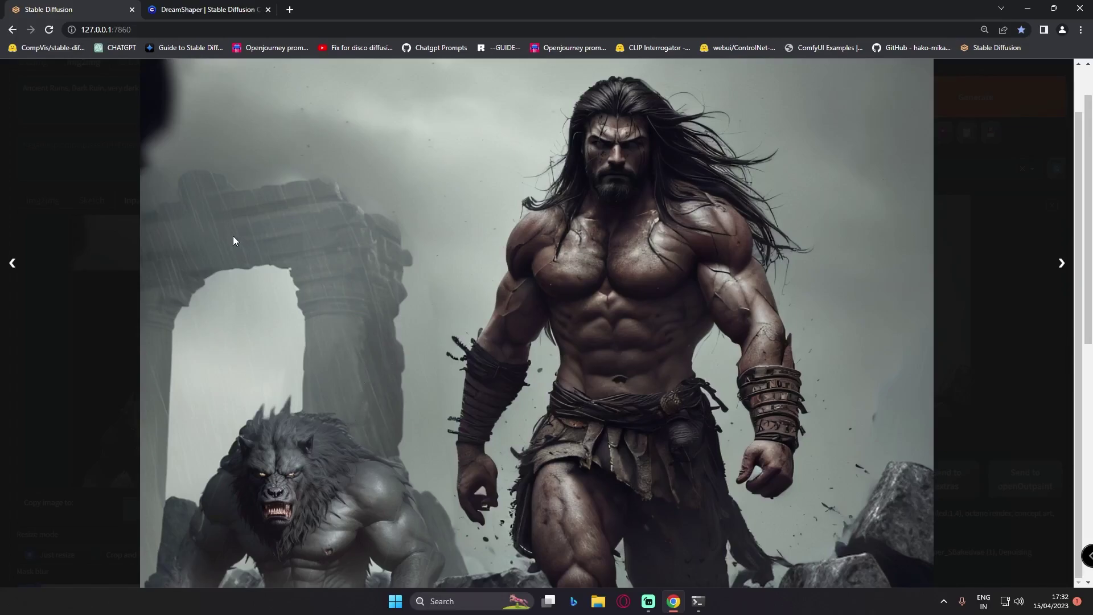
key("Right")
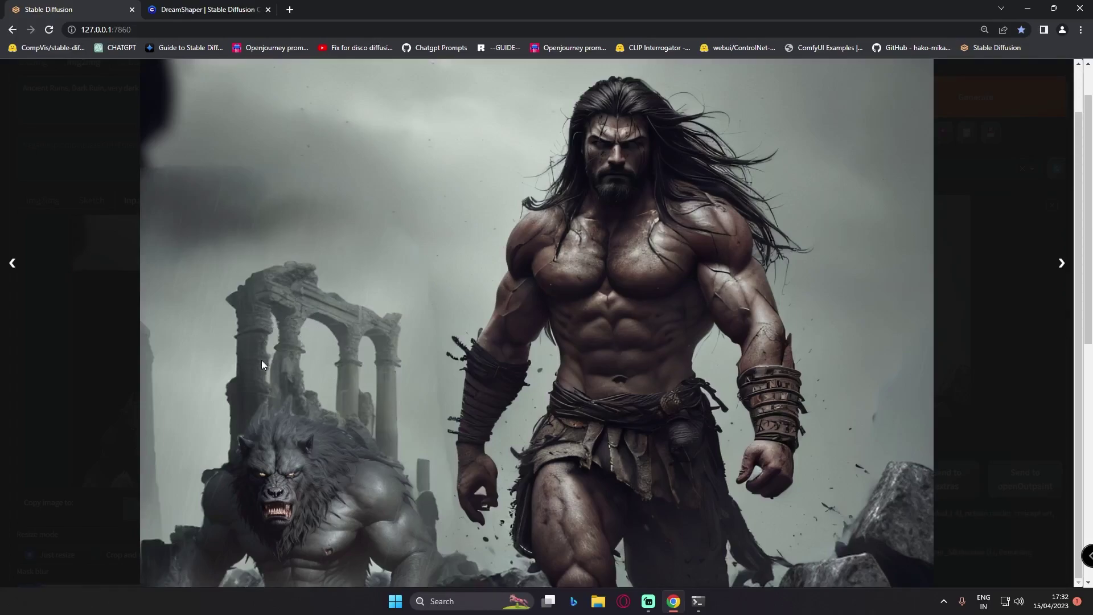
key("Left")
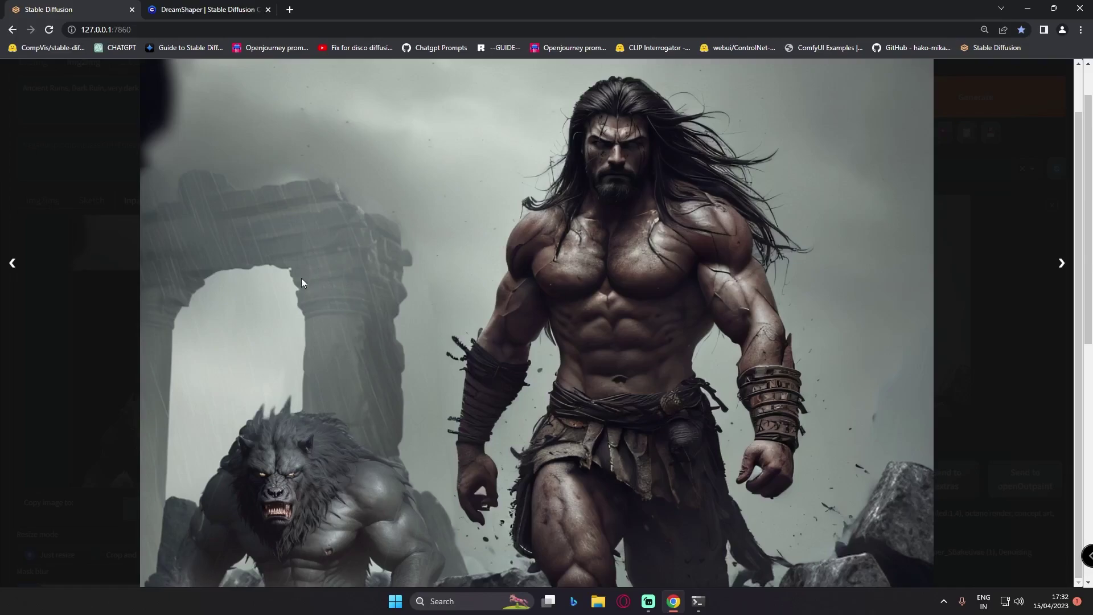
key("Escape")
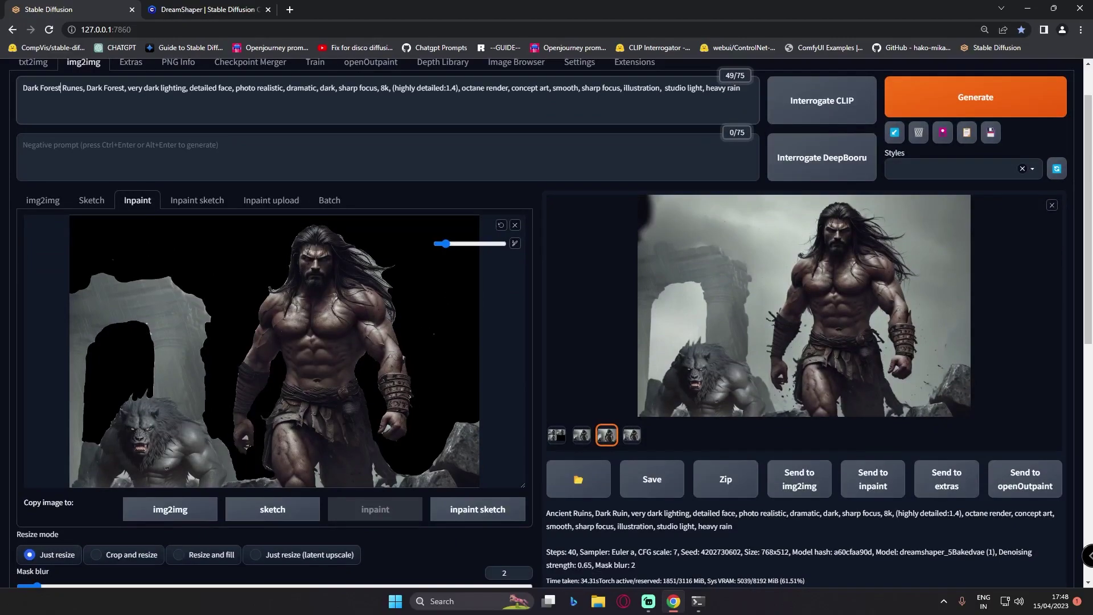
Step: Set only-masked padding to 72 pixels and denoising strength to 0.5
scroll(24, 149, "up", 1)
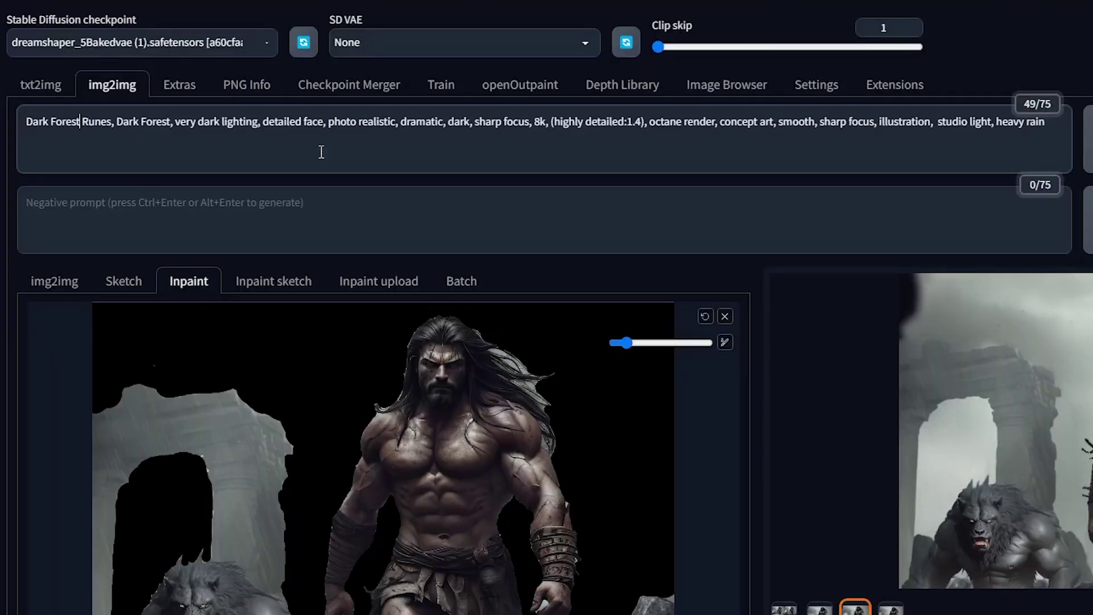
scroll(473, 347, "down", 15)
scroll(469, 338, "down", 2)
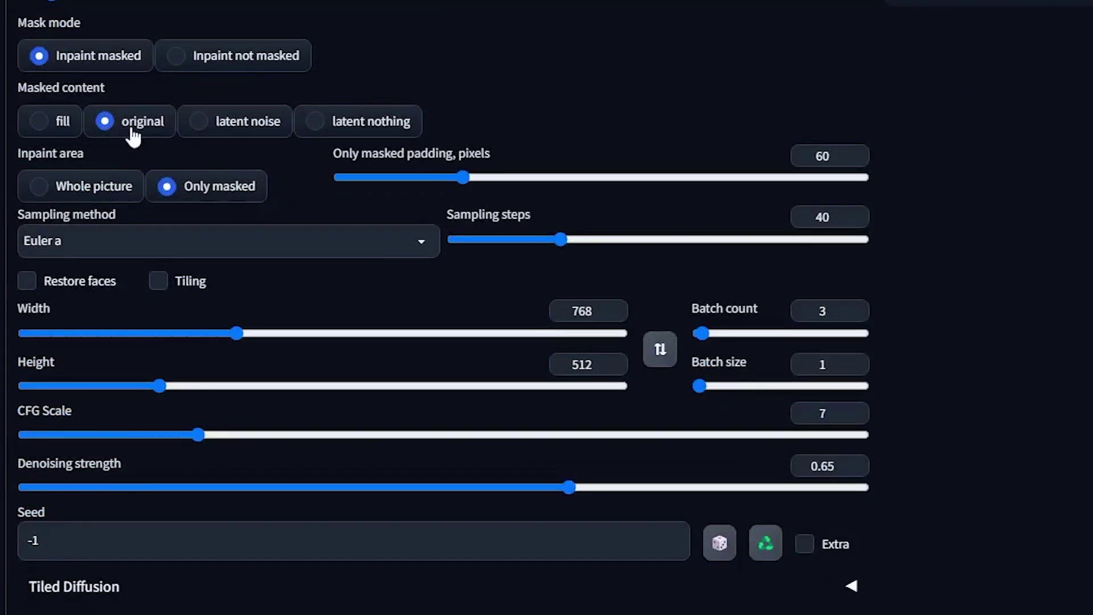
mouse_move(470, 176)
left_mouse_down()
mouse_move(493, 173)
mouse_move(484, 172)
left_mouse_up()
scroll(614, 168, "up", 12)
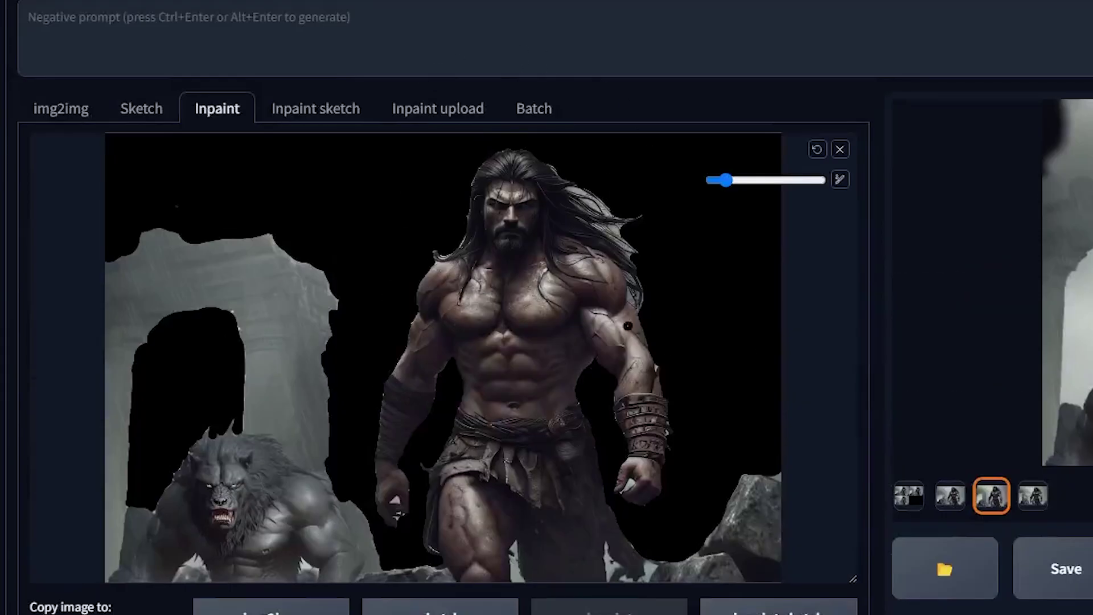
scroll(547, 342, "down", 8)
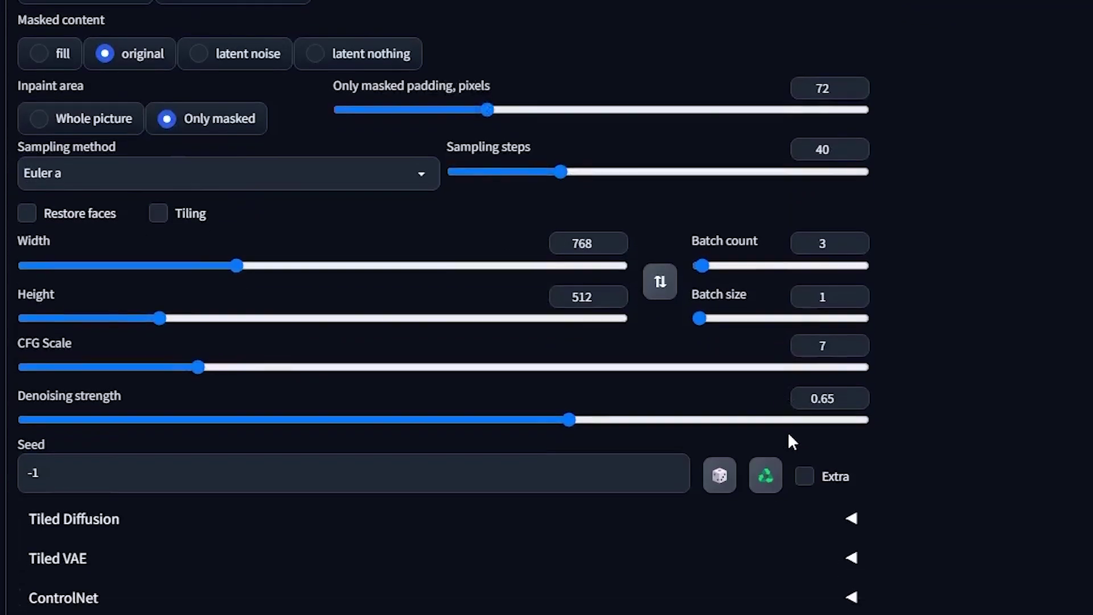
left_click_drag(568, 420, 444, 419)
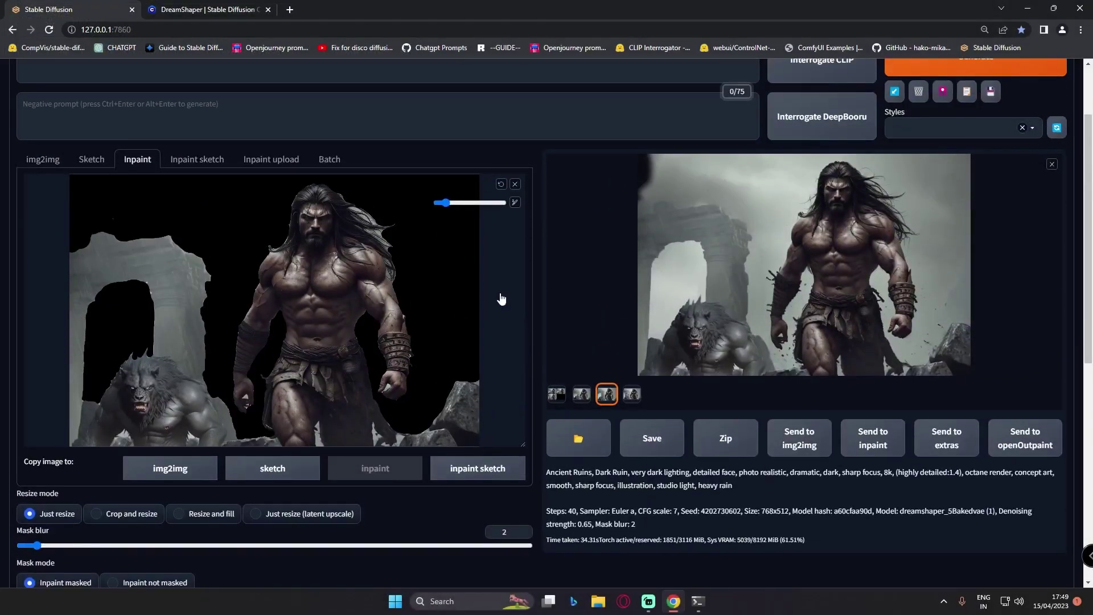
scroll(501, 299, "up", 1)
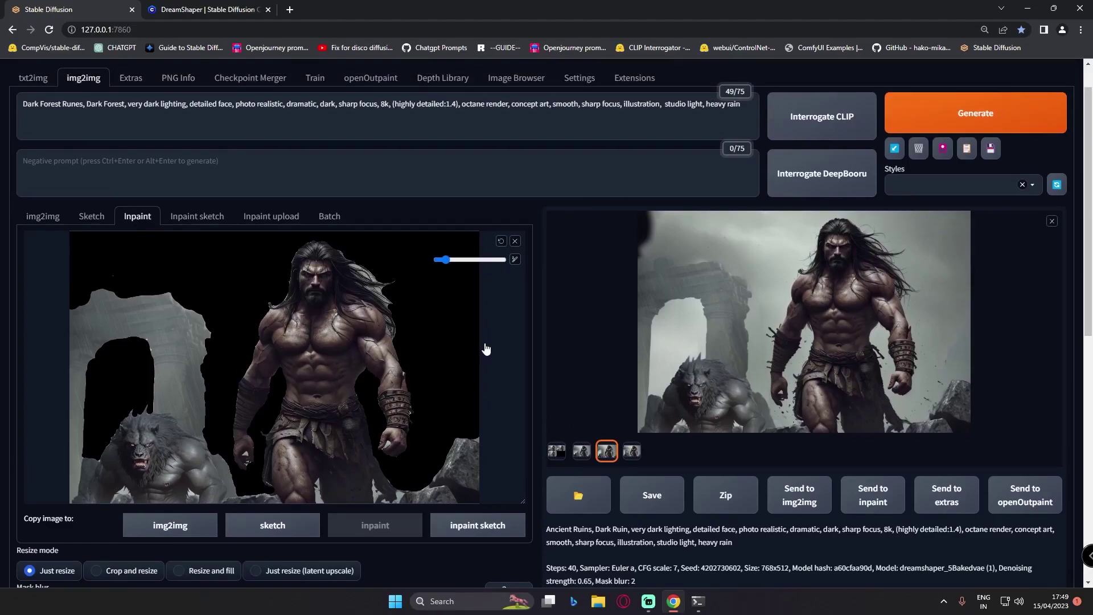
scroll(486, 349, "up", 1)
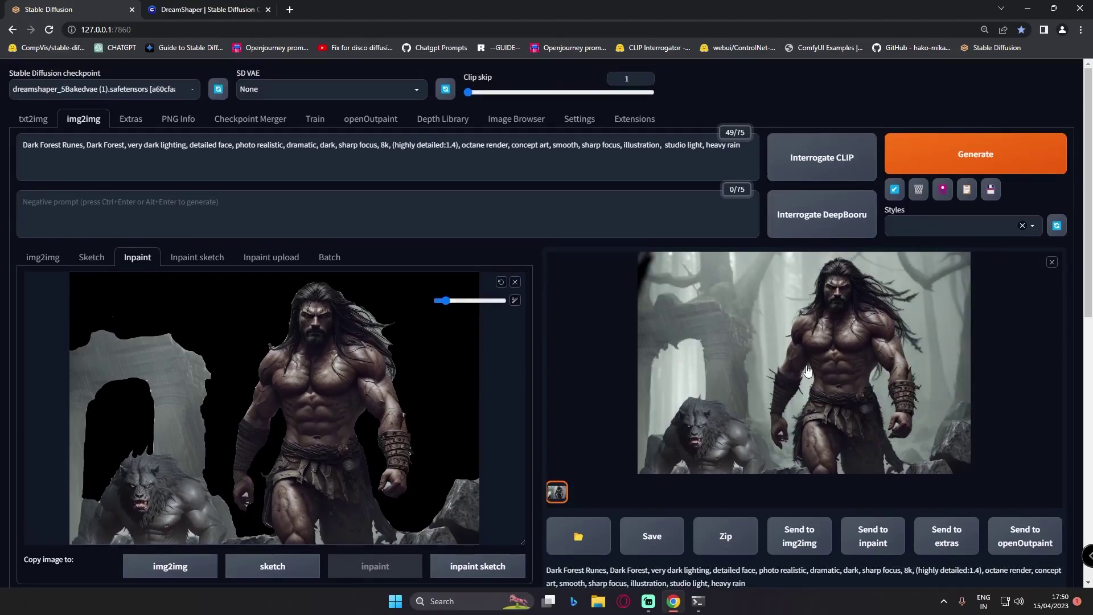
Step: View the new misty dark-forest result full screen
left_click(832, 353)
scroll(593, 336, "down", 2)
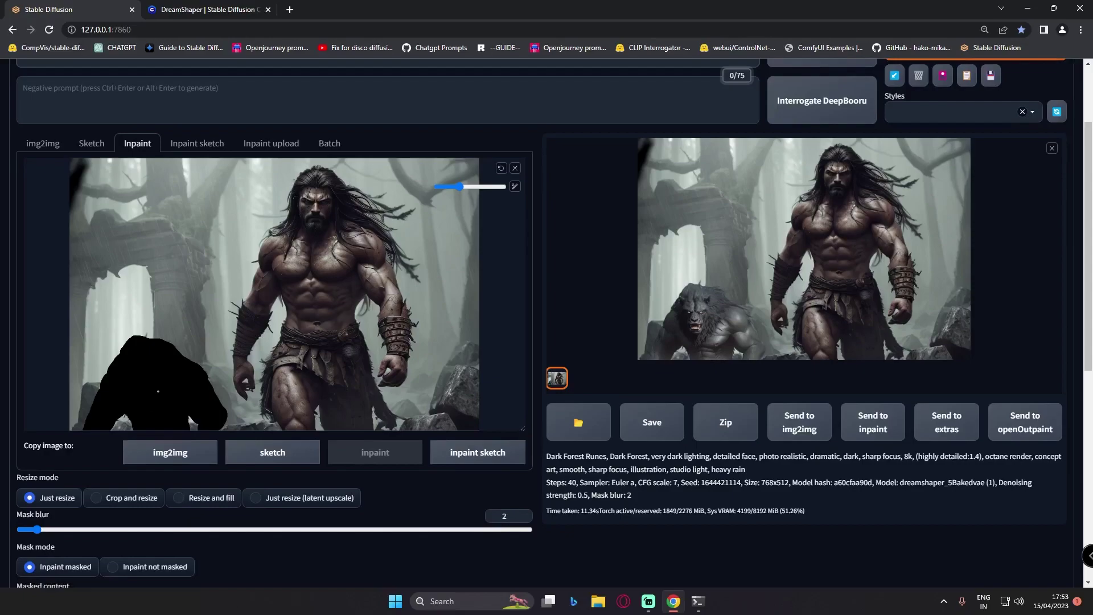
scroll(171, 290, "up", 2)
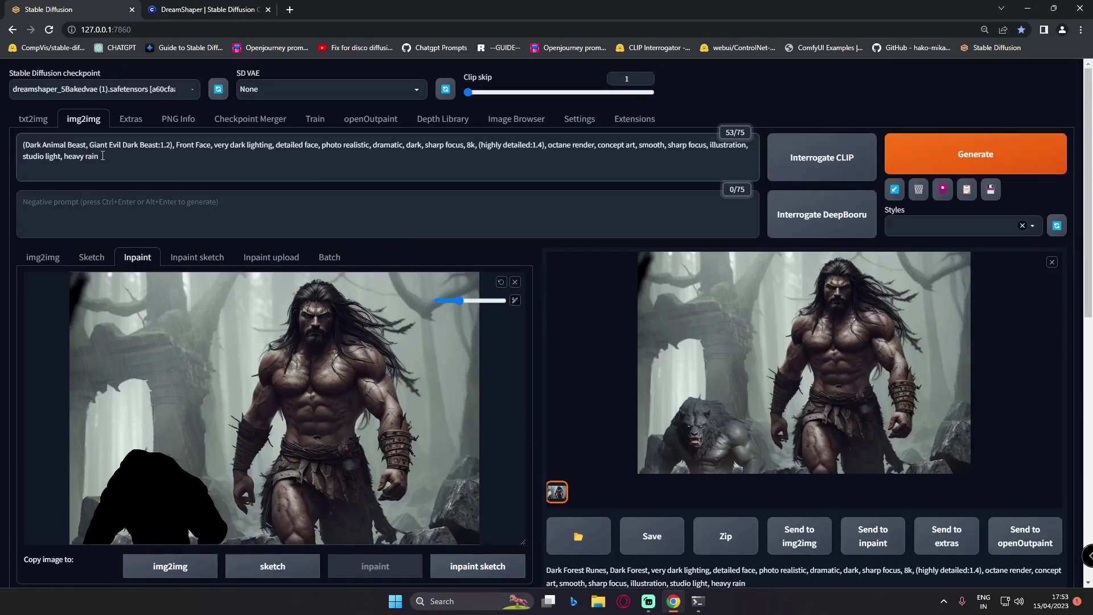
Step: Select the weighted beast phrase in the prompt and lower denoising strength to 0.45
left_click_drag(24, 145, 53, 146)
left_click_drag(126, 145, 176, 146)
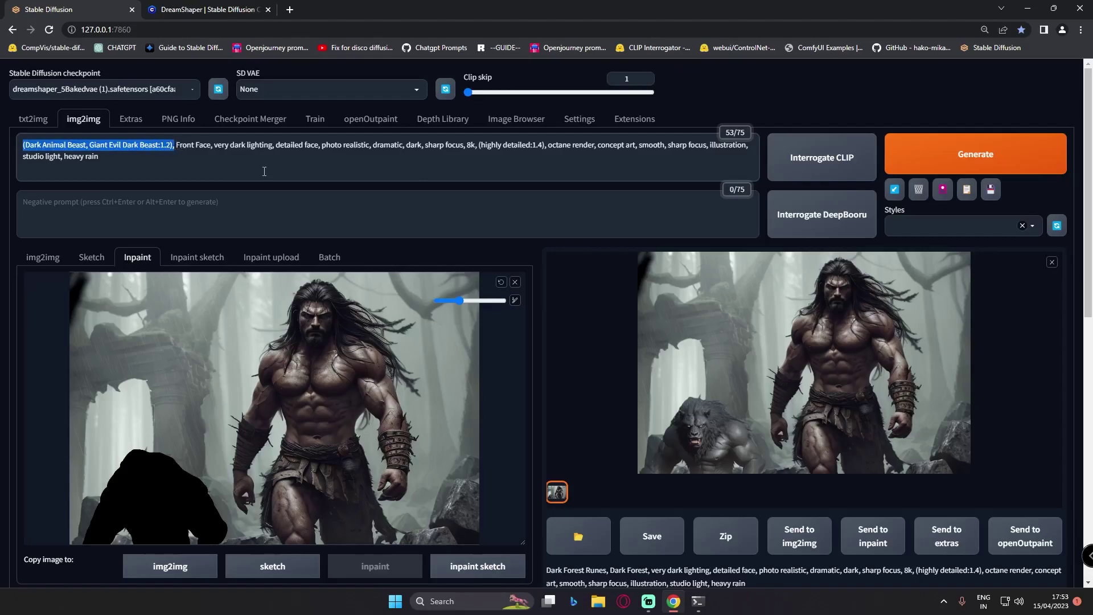
scroll(264, 171, "down", 6)
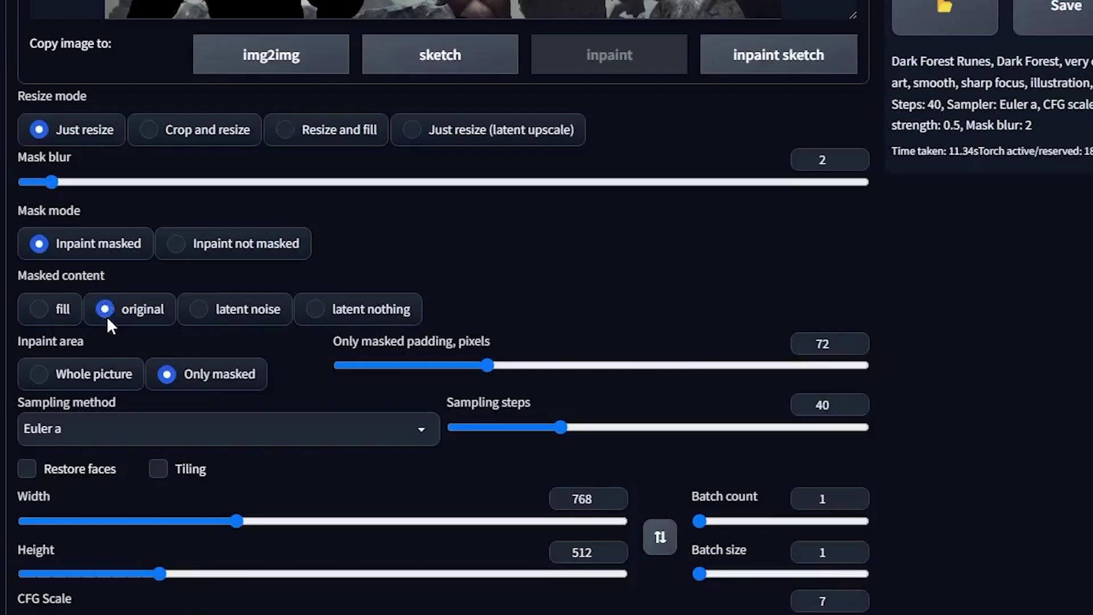
scroll(108, 316, "down", 2)
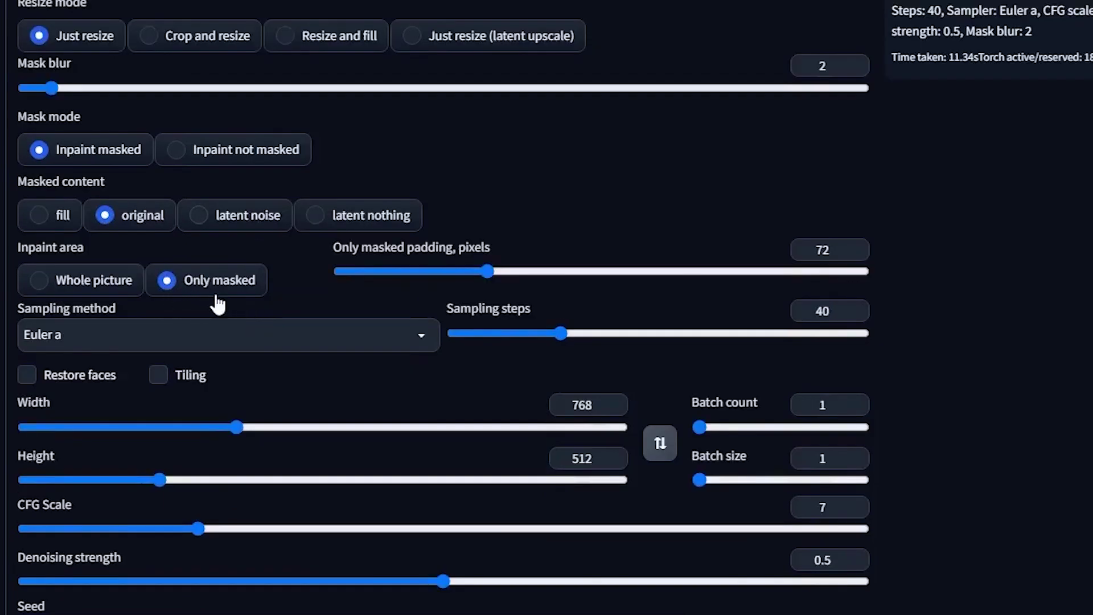
scroll(799, 401, "down", 2)
left_click_drag(443, 486, 402, 487)
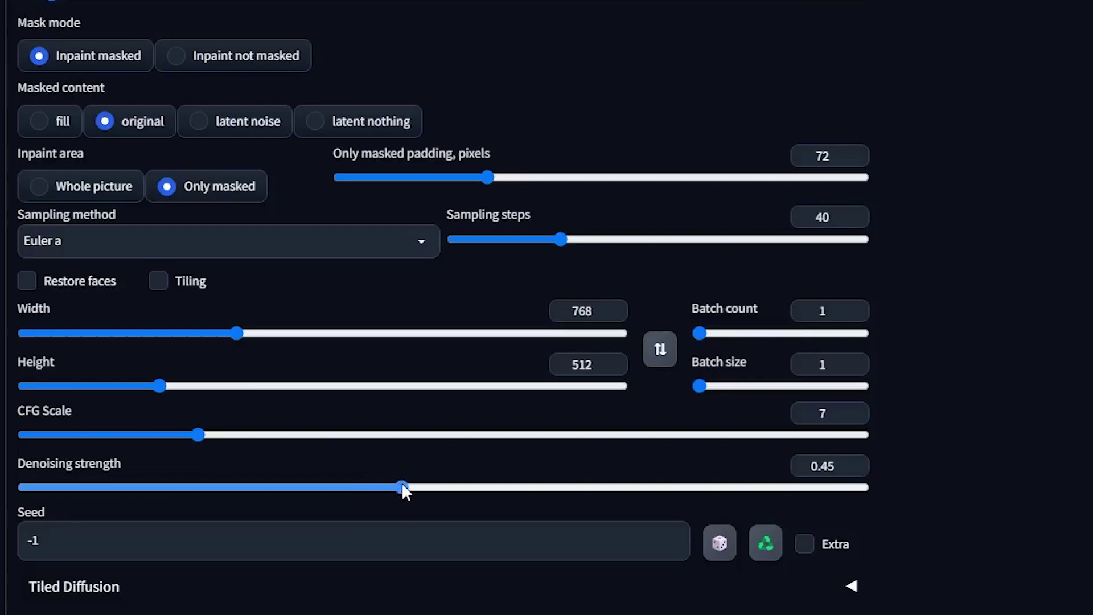
Step: Set batch count to 3 and only-masked padding to 12 pixels
scroll(907, 323, "up", 2)
double_click(794, 410)
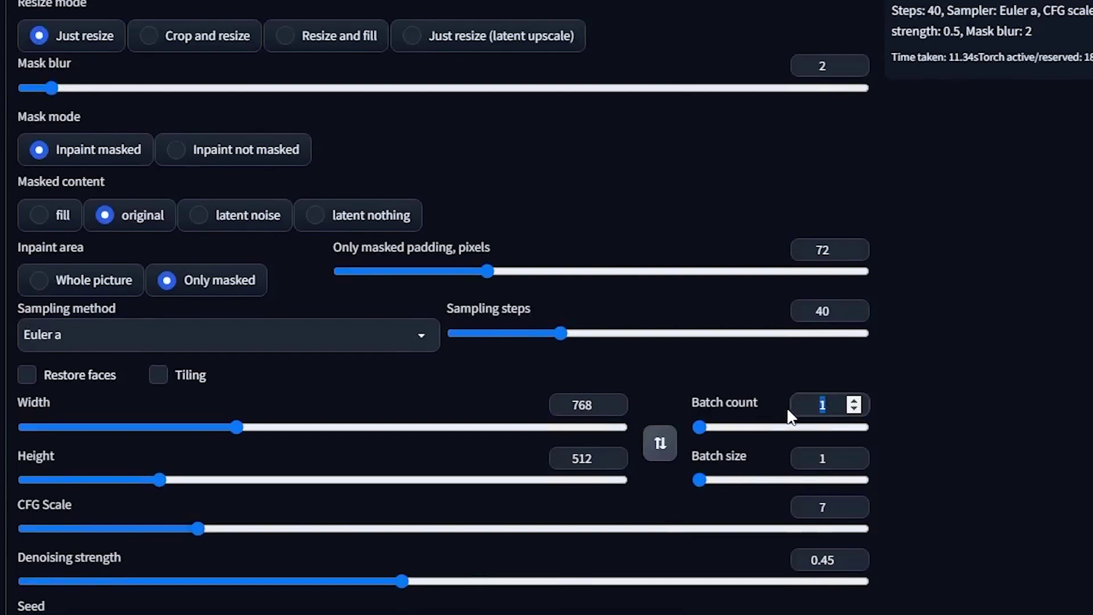
type("4")
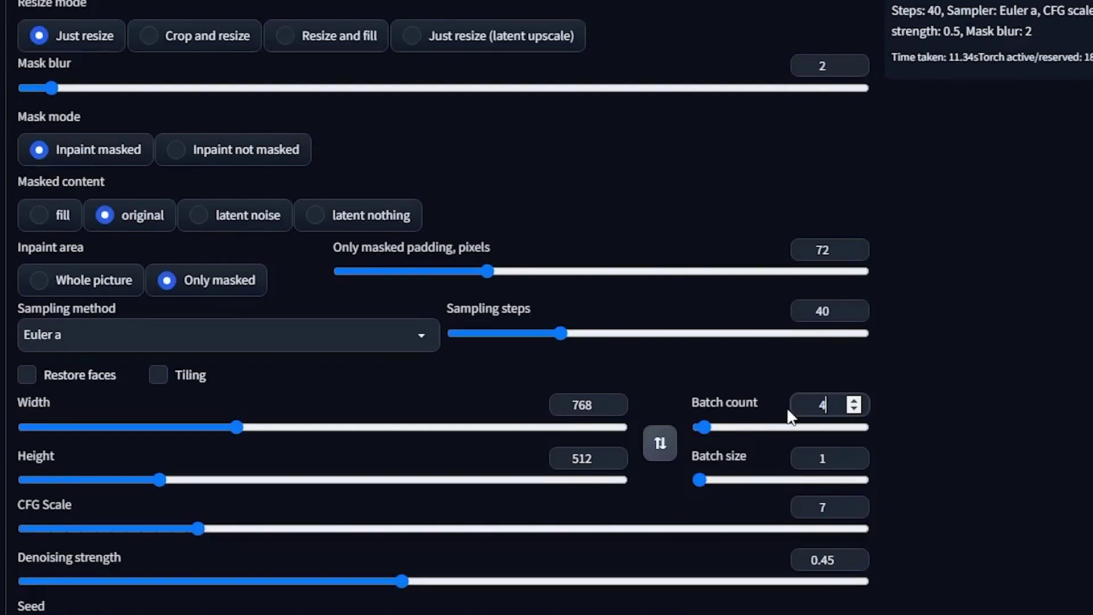
type("3")
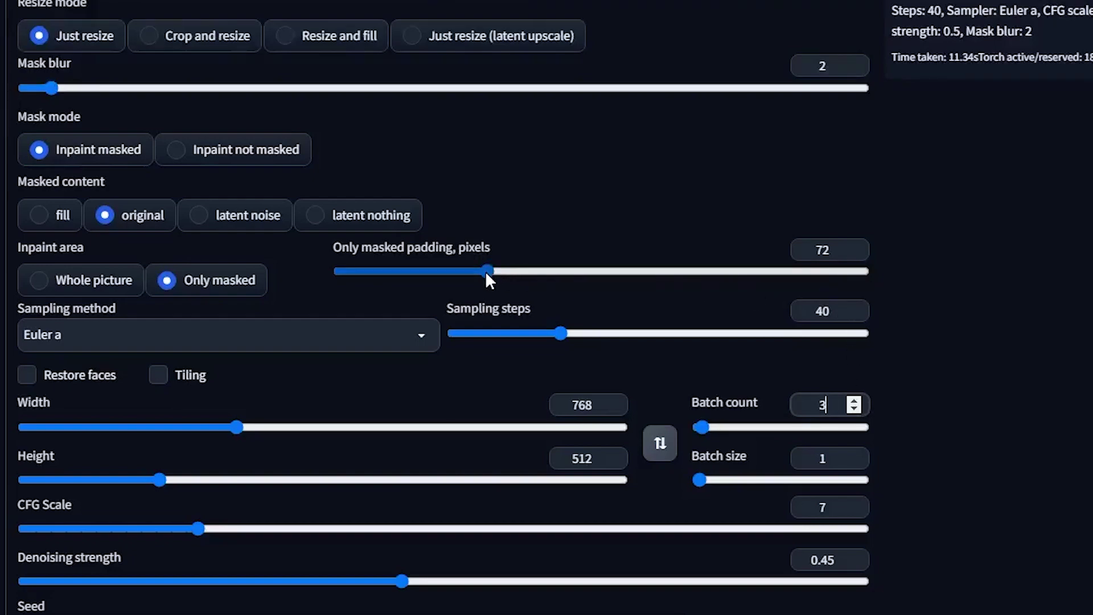
left_click_drag(485, 271, 368, 272)
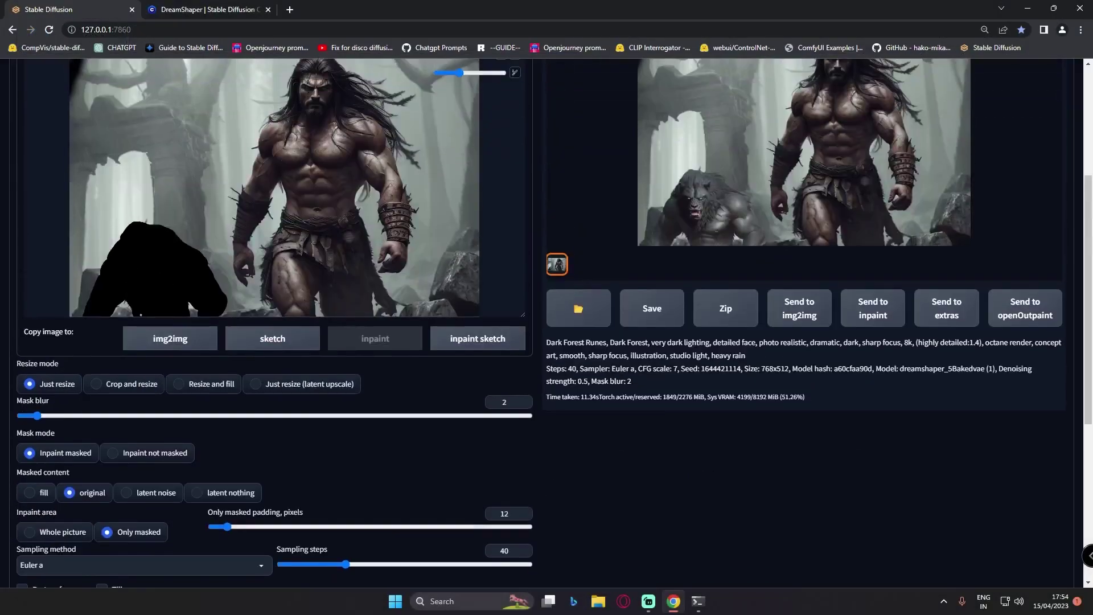
scroll(984, 287, "up", 4)
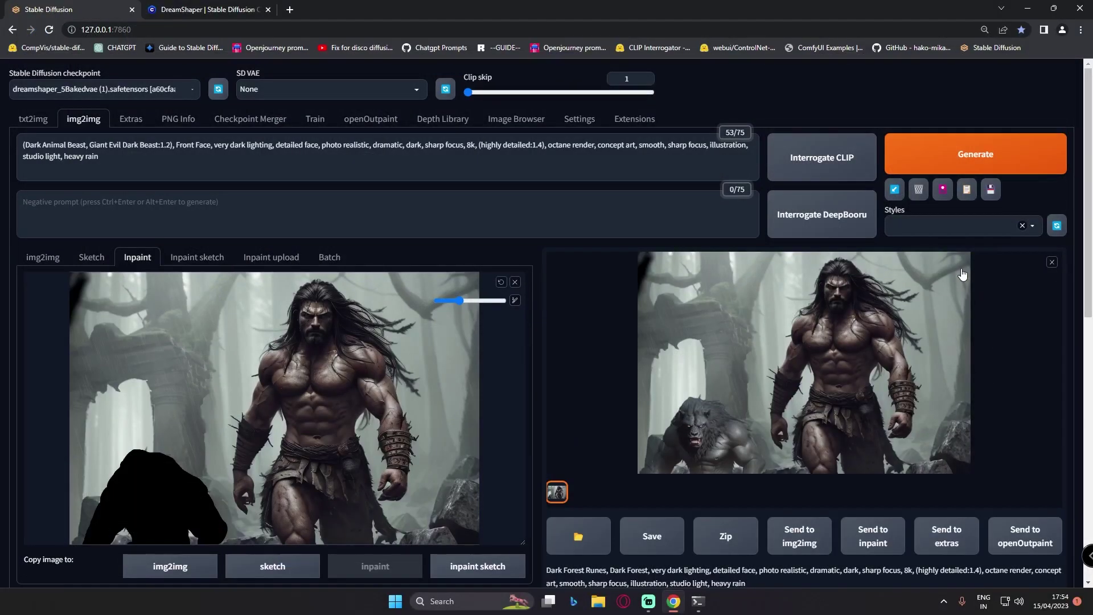
Step: Generate three beast re-inpaint versions and view them together full screen
key("ctrl+Return")
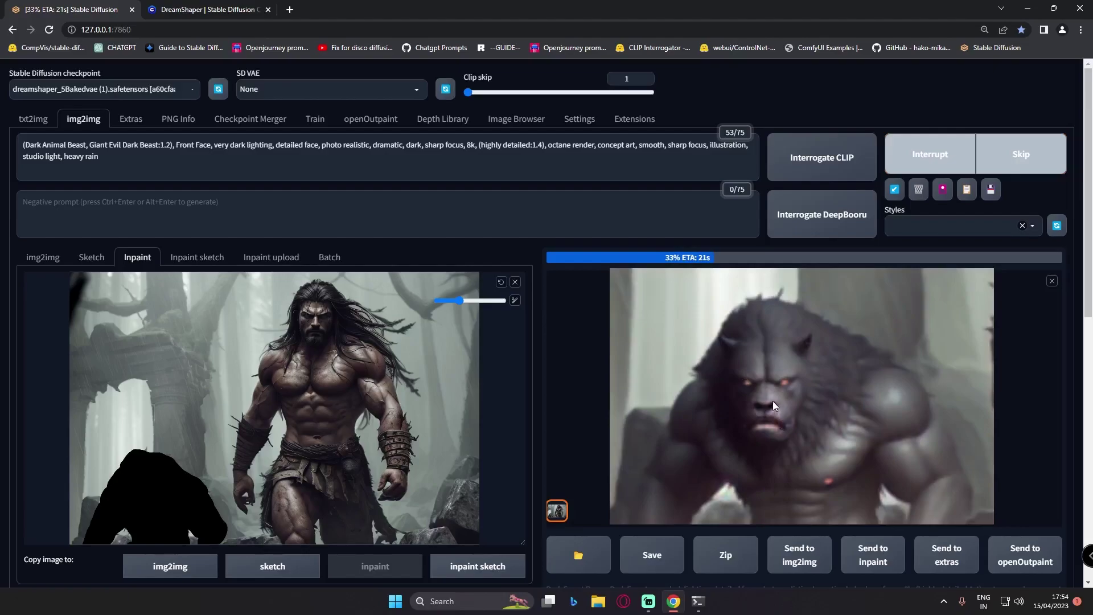
scroll(774, 401, "down", 6)
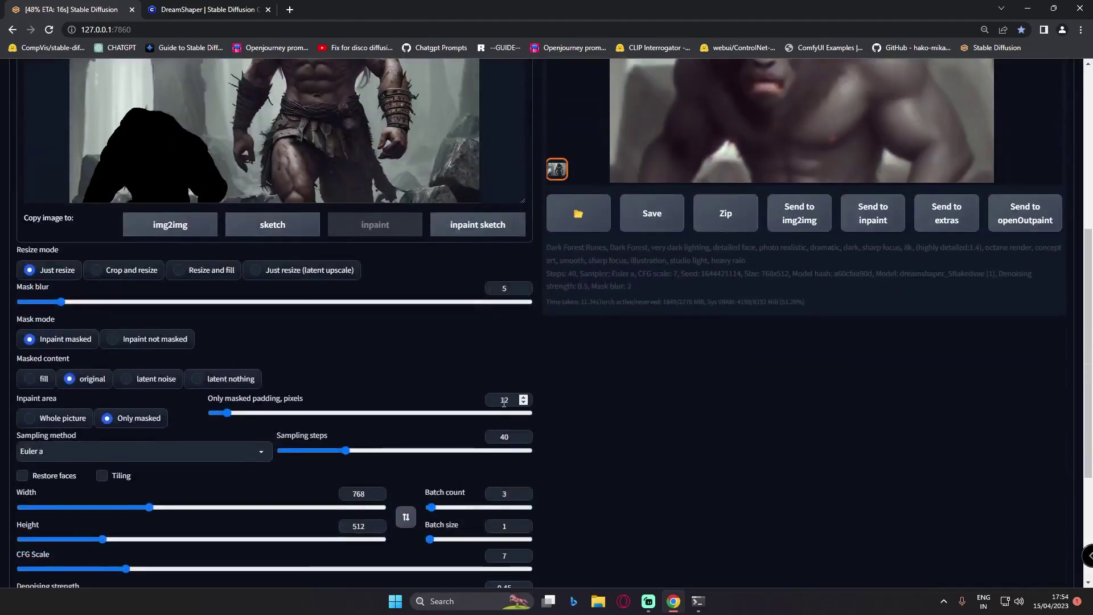
scroll(815, 409, "up", 6)
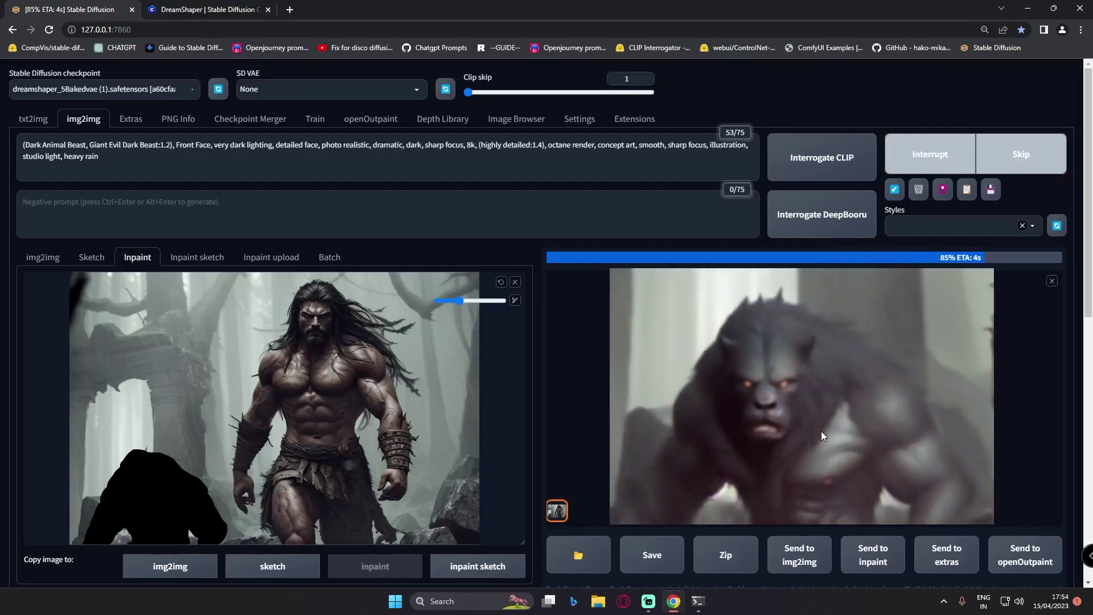
left_click(795, 460)
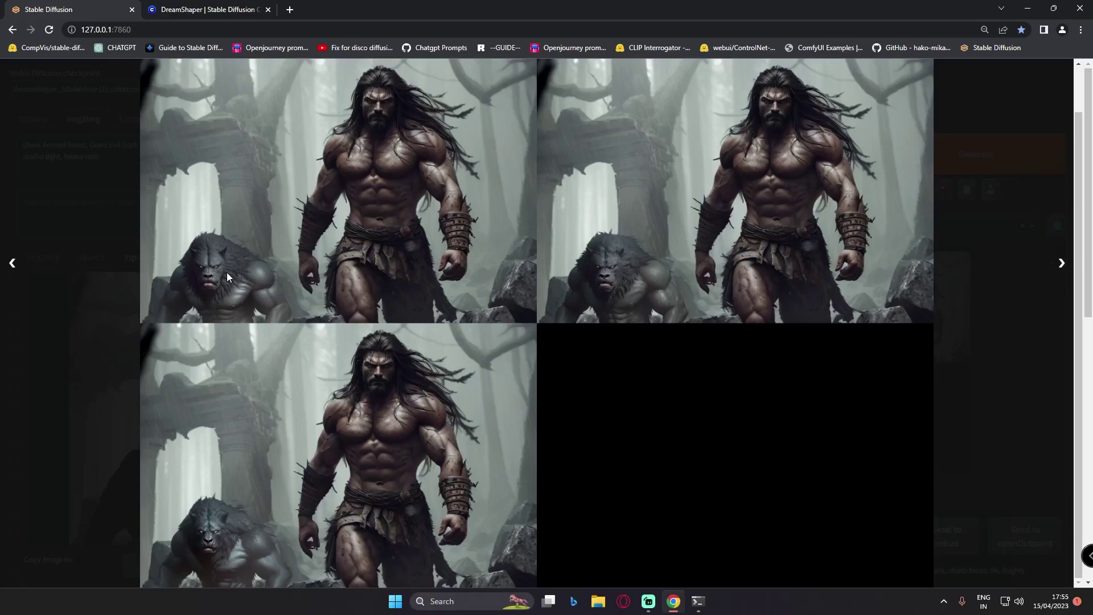
Step: Inspect the first result enlarged, then load it onto the inpaint canvas
left_click(271, 286)
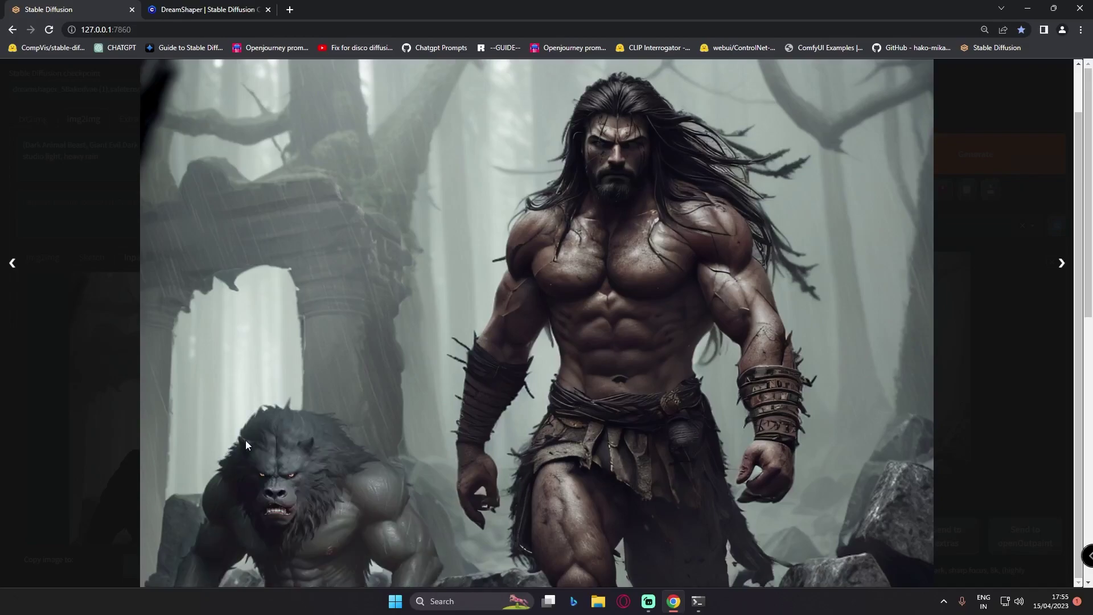
left_click(963, 453)
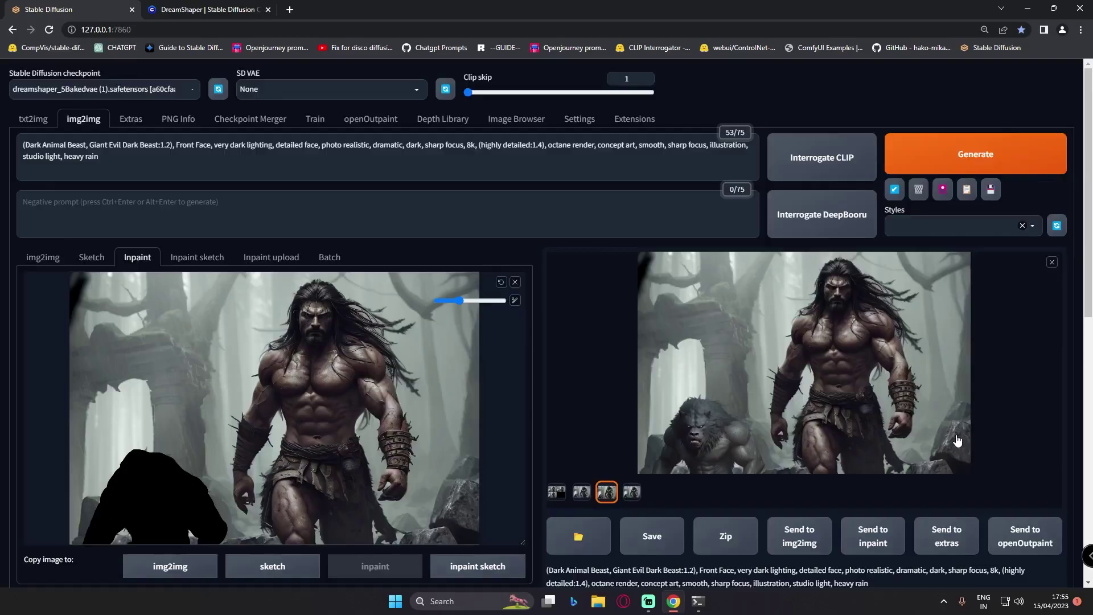
left_click_drag(849, 367, 218, 489)
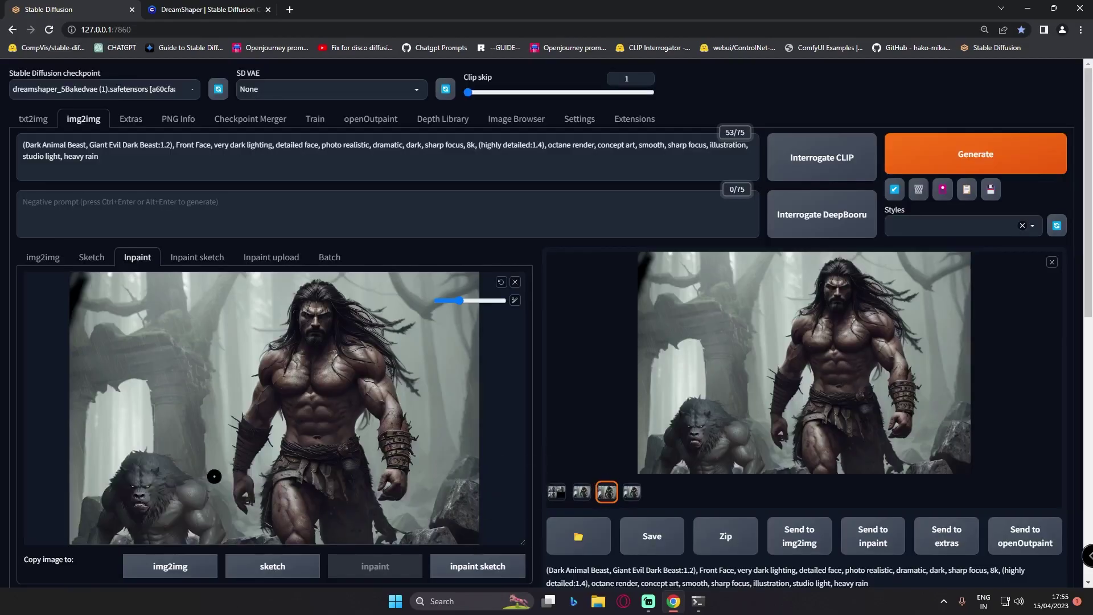